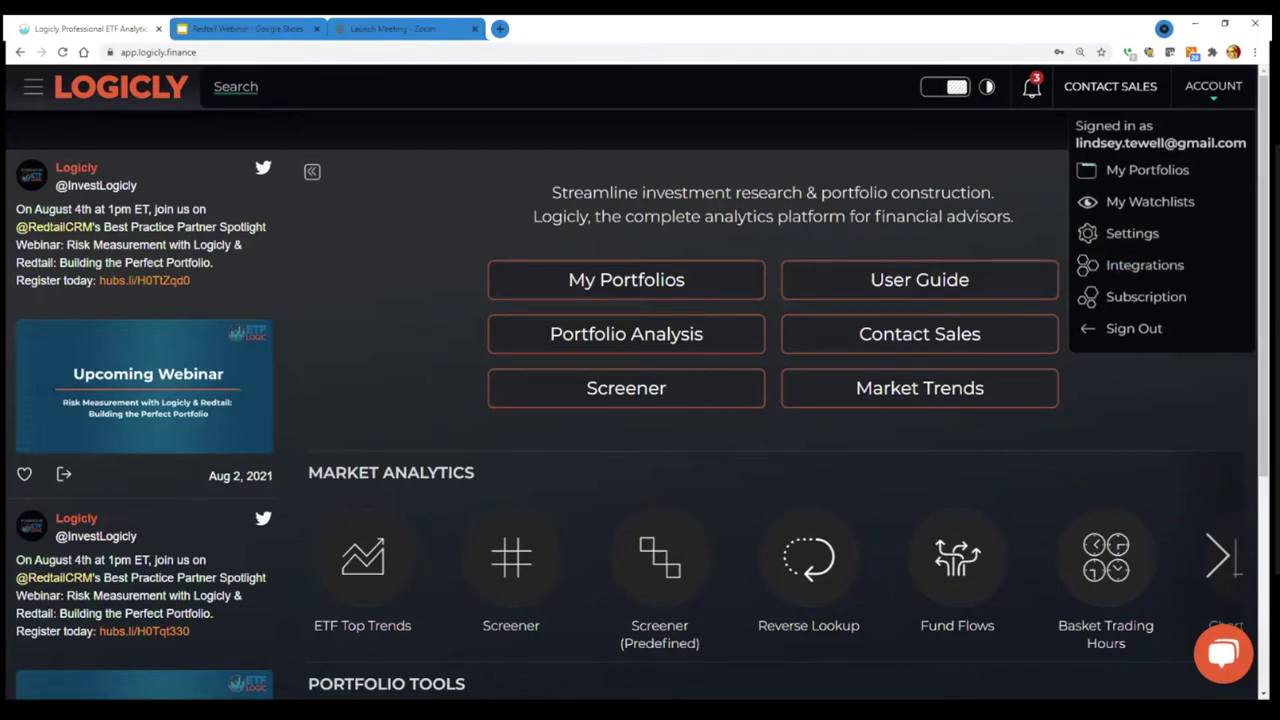
Open Logicly's Integrations page and let the Redtail and Schwab cards load
click(1145, 265)
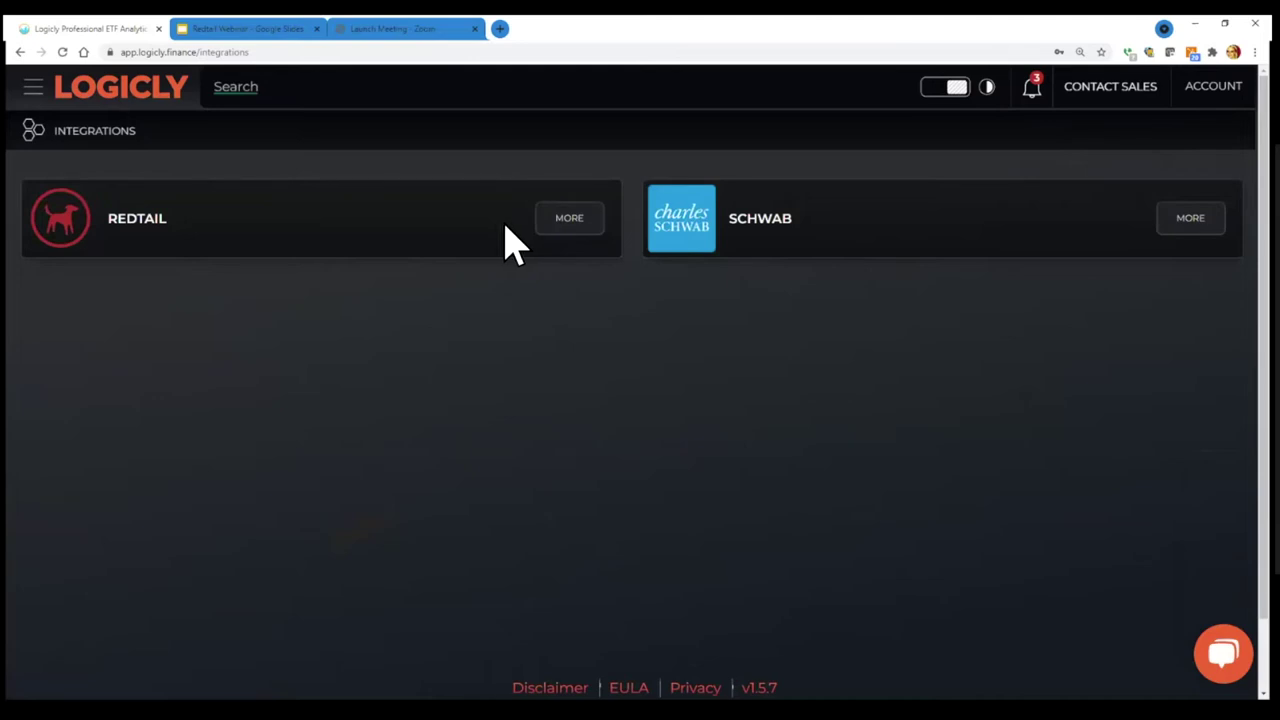
Open the Redtail integration and log in with a new username and the saved password
click(583, 222)
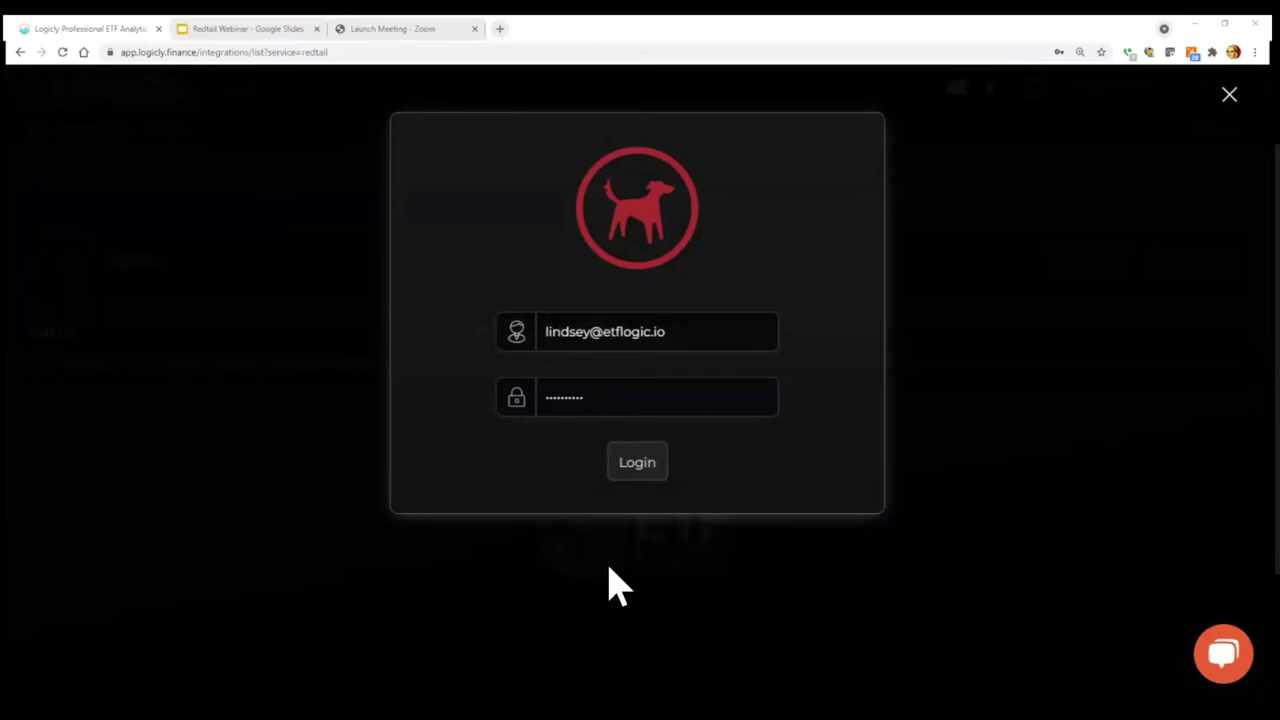
triple_click(490, 333)
text(rad)
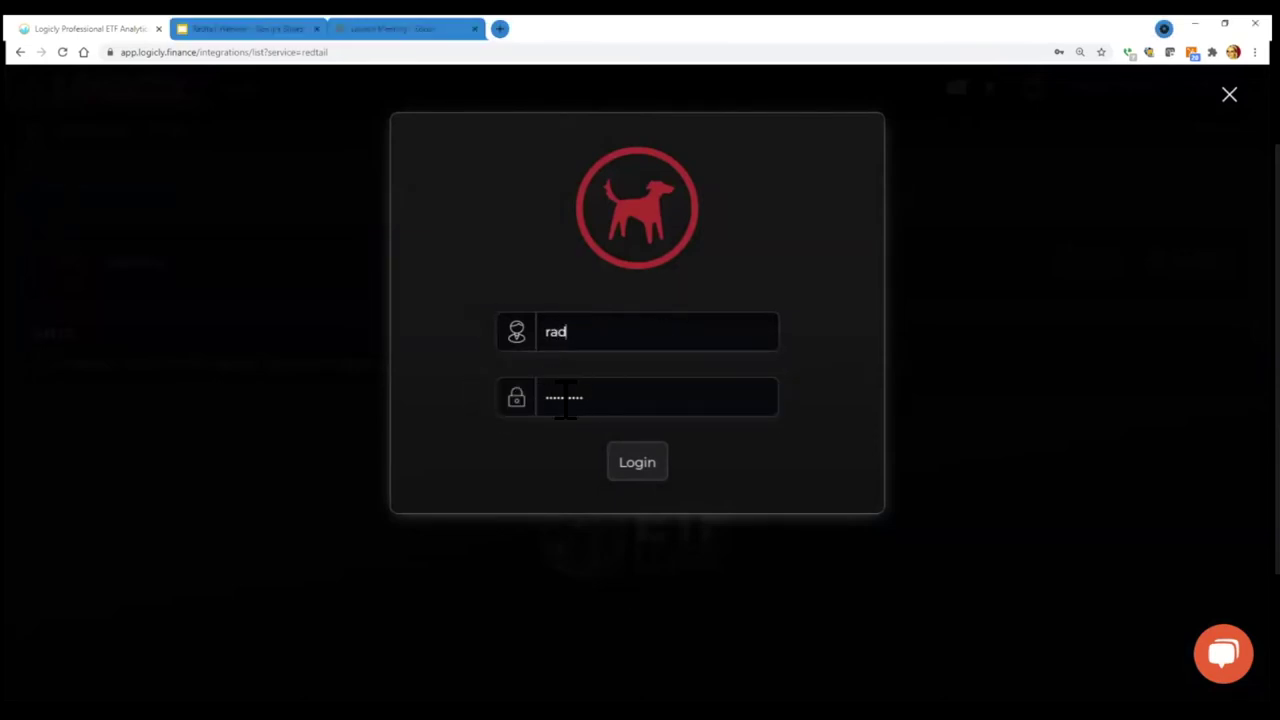
drag(558, 397, 533, 391)
key(ctrl+a)
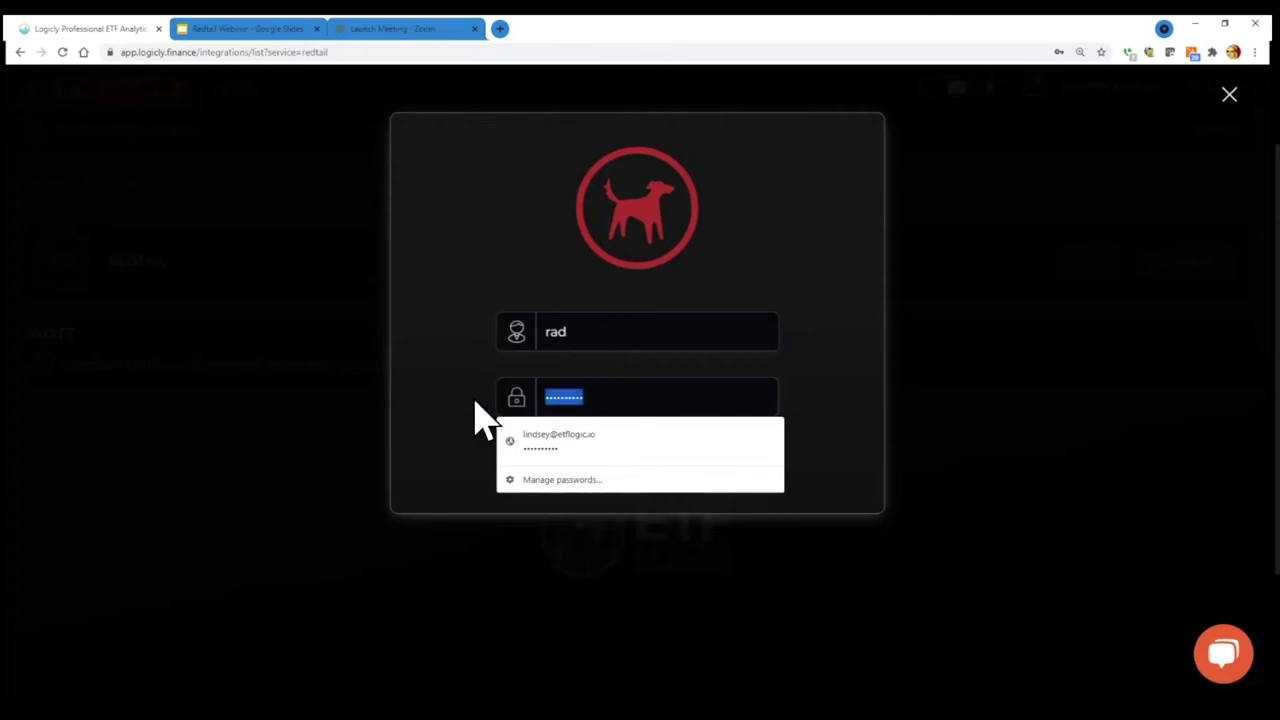
key(BackSpace)
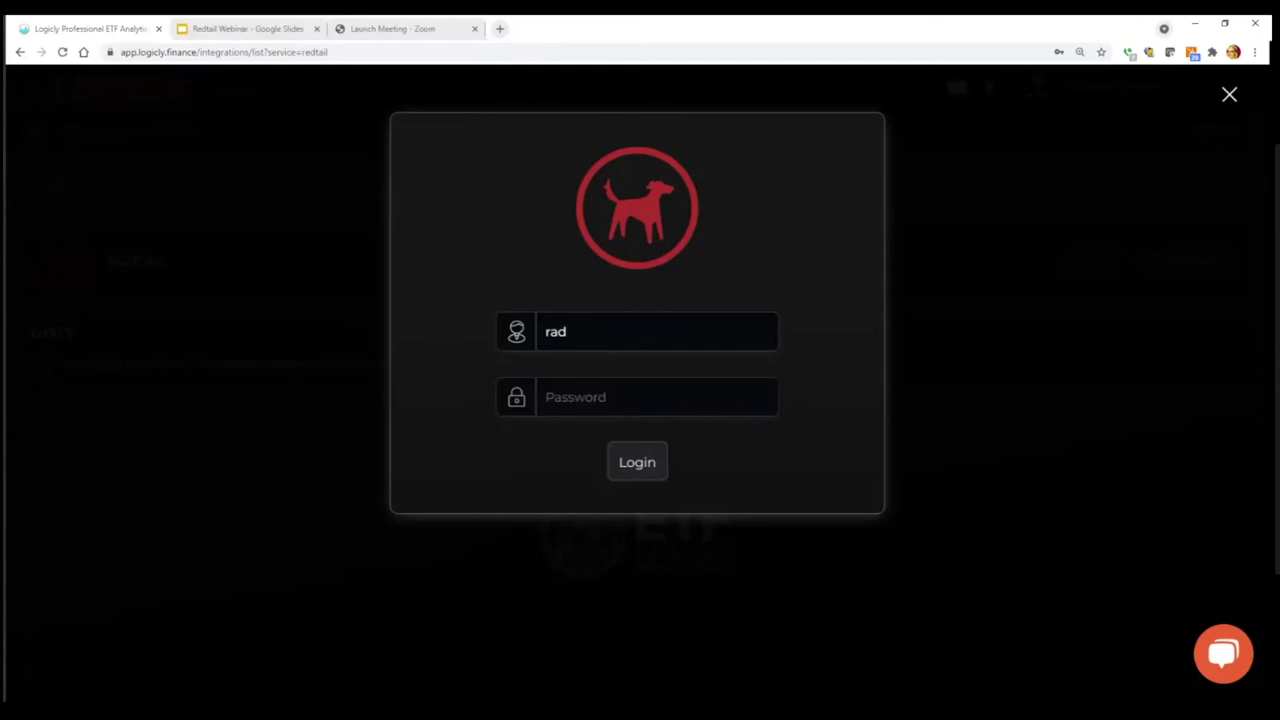
click(621, 390)
click(625, 434)
click(640, 462)
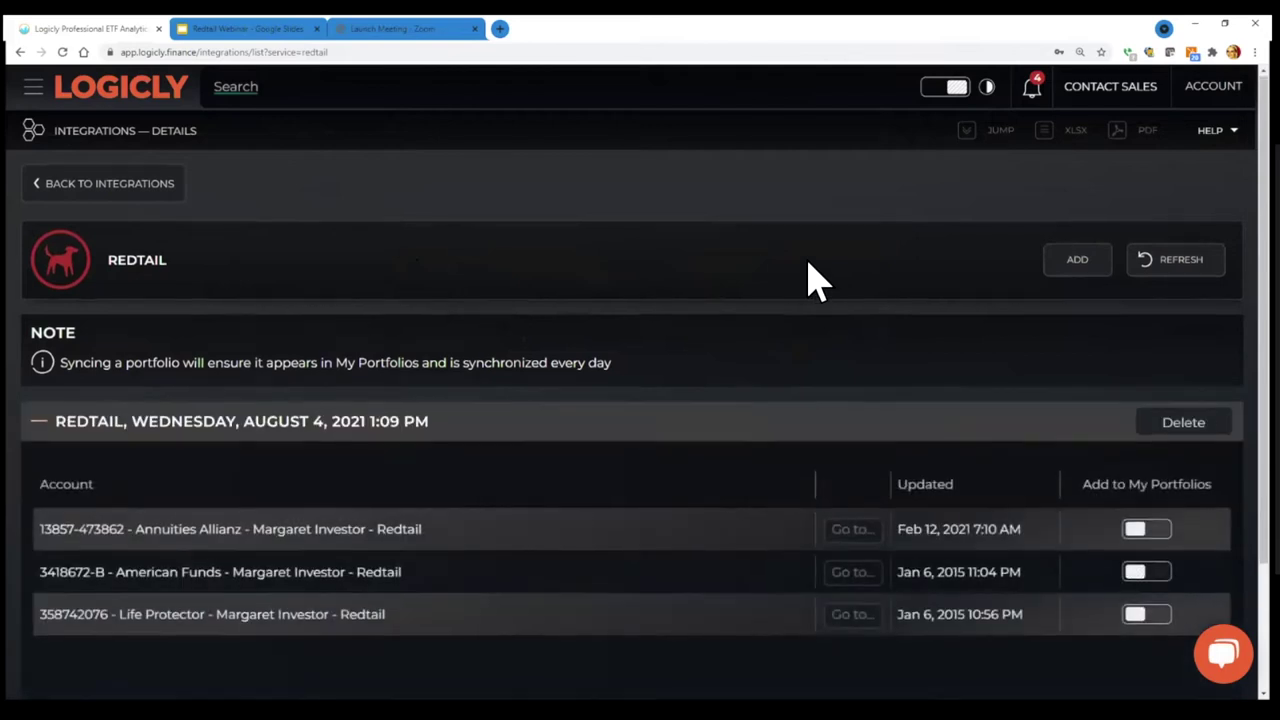
Turn on Add to My Portfolios for all three Redtail accounts and dismiss the update notice
scroll(808, 280, down, 1)
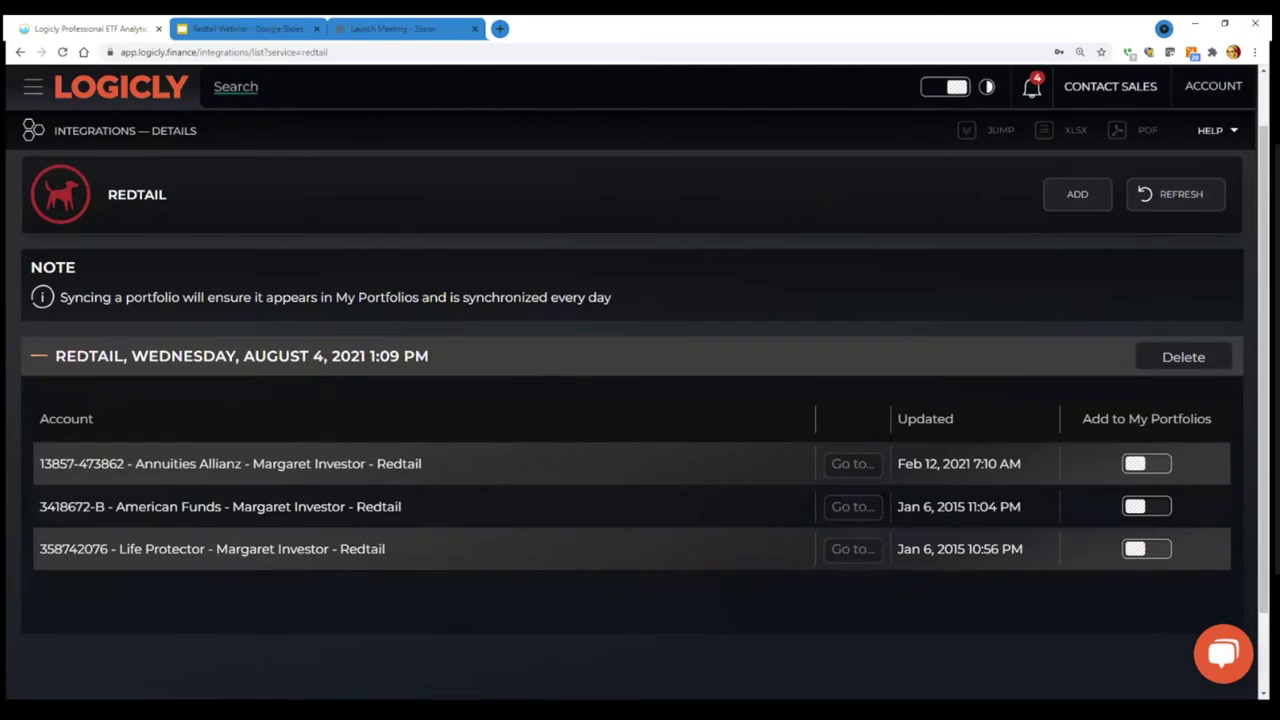
click(1147, 463)
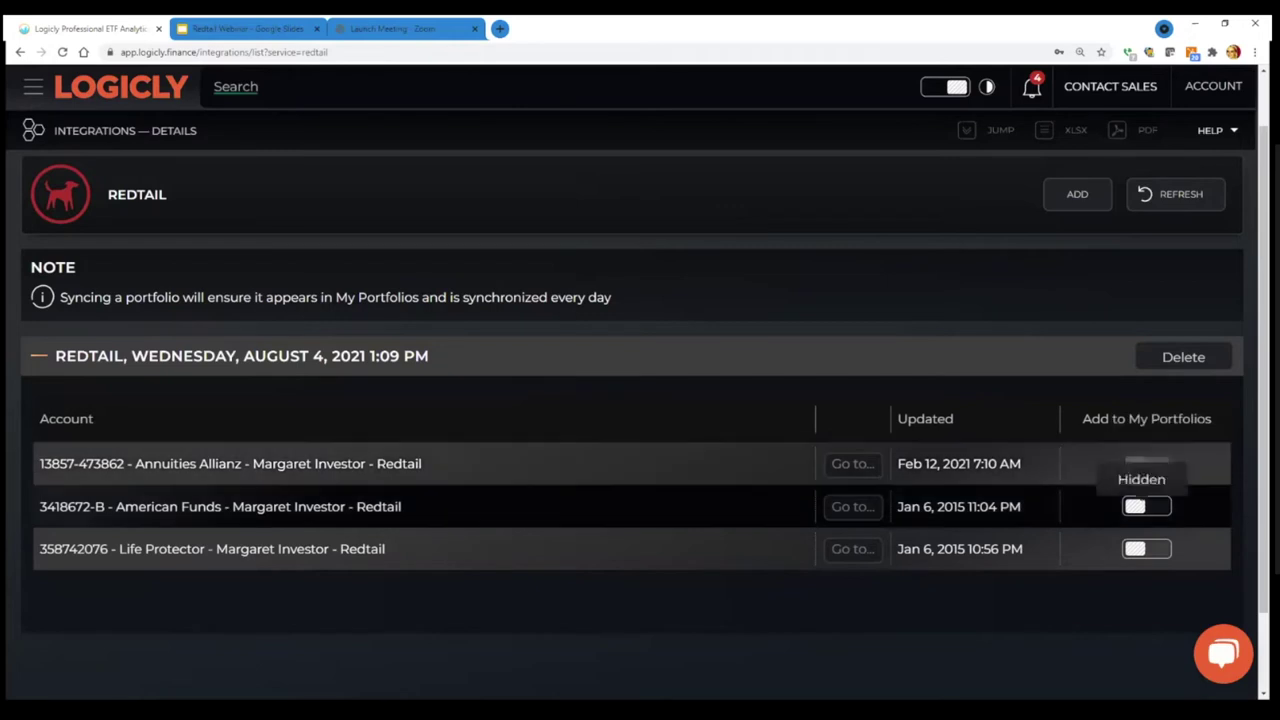
click(1147, 506)
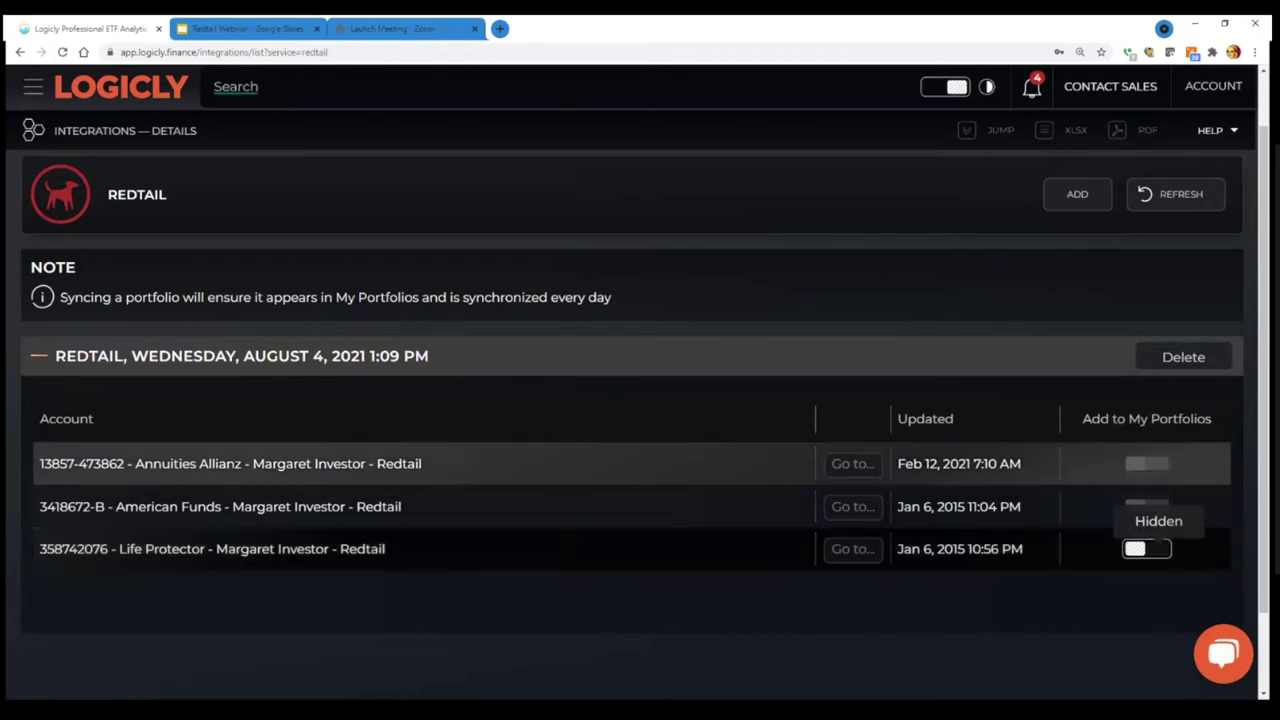
click(1147, 548)
click(1147, 463)
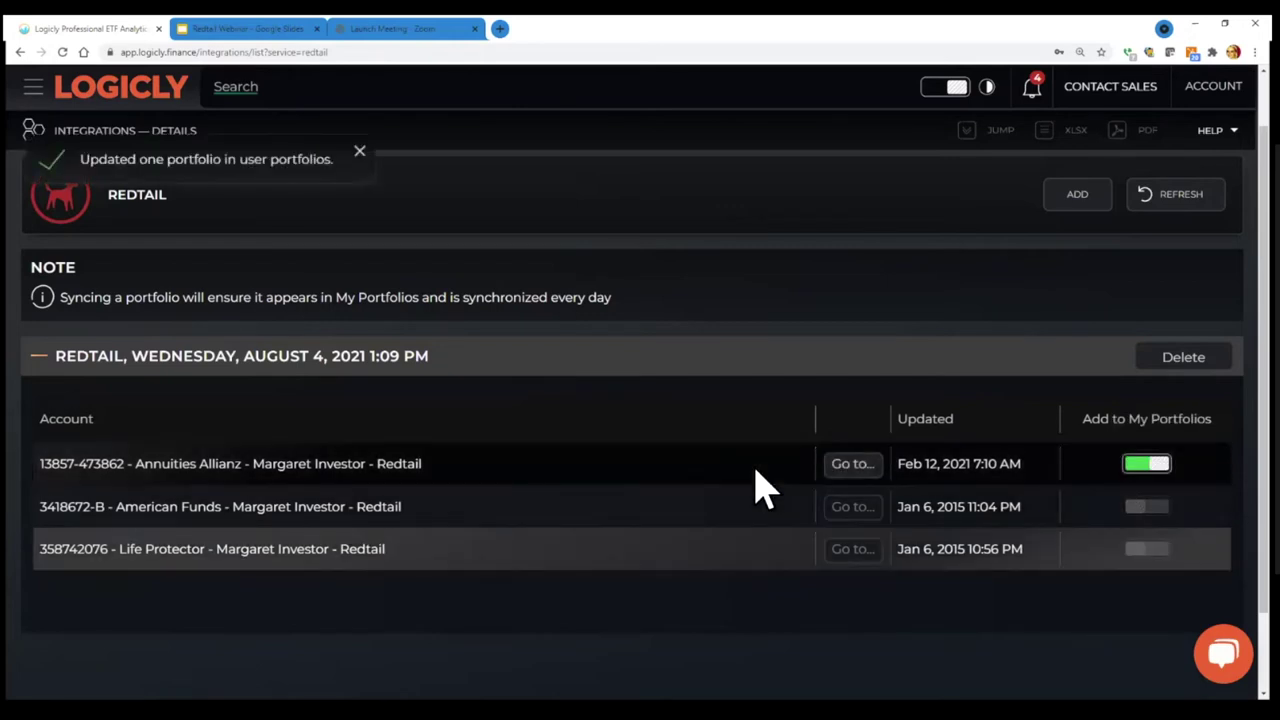
click(360, 151)
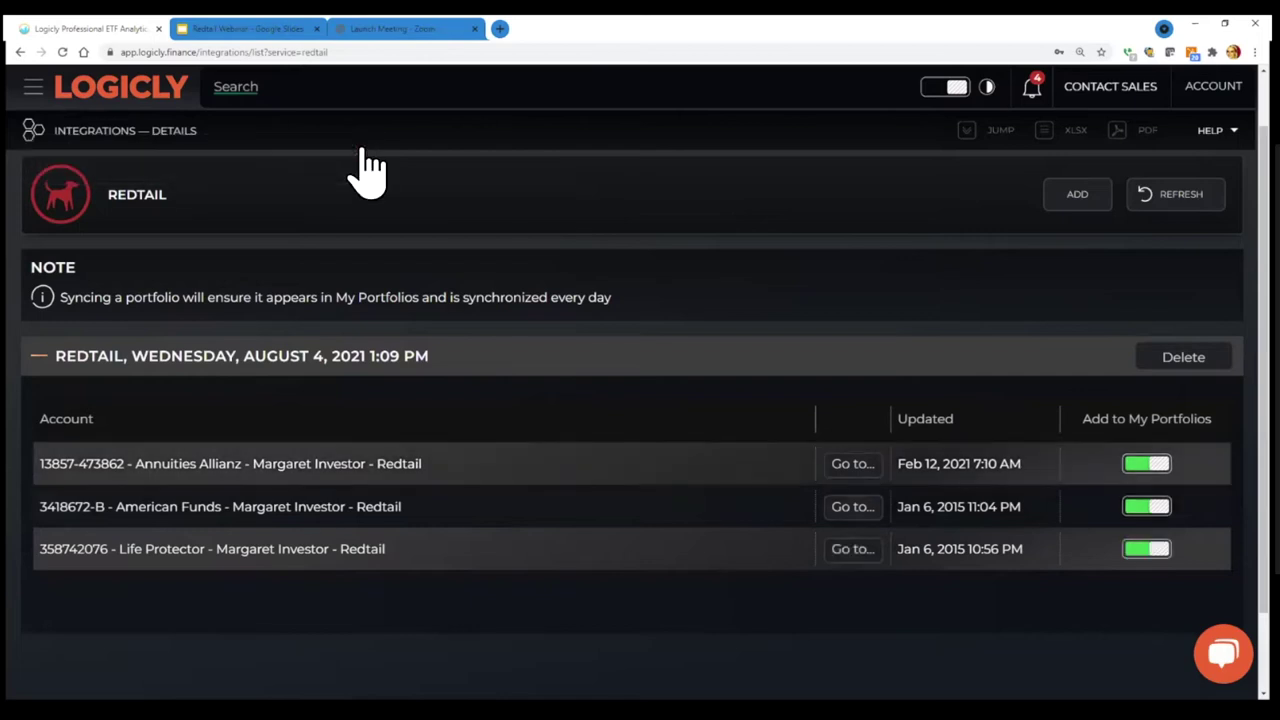
Return home, open My Portfolios, and scan the table for the three integrated Redtail accounts
click(163, 110)
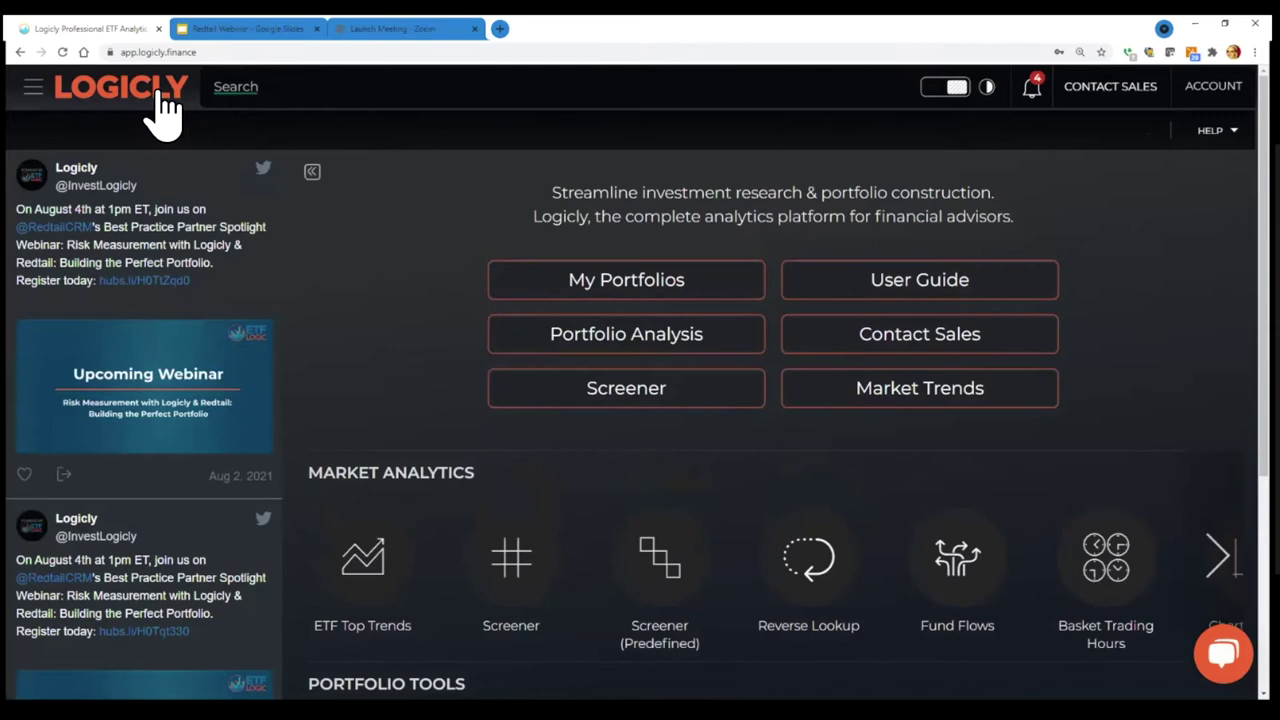
click(632, 296)
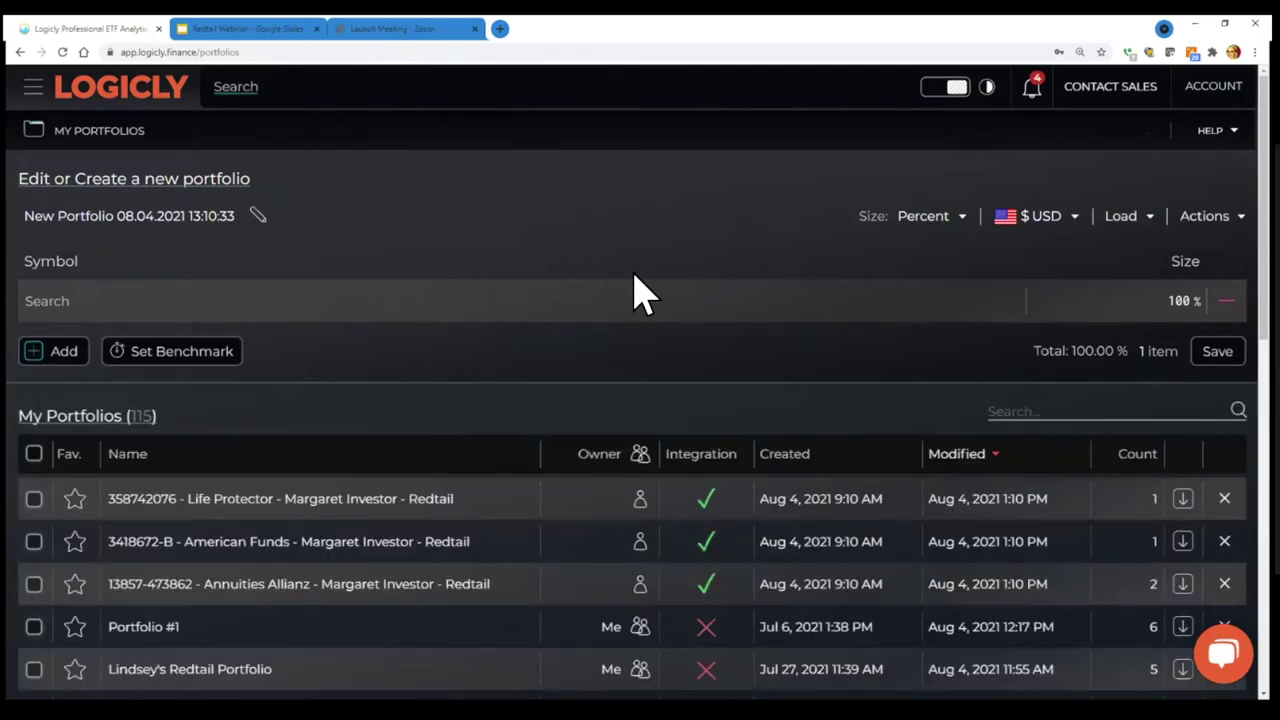
scroll(631, 357, down, 1)
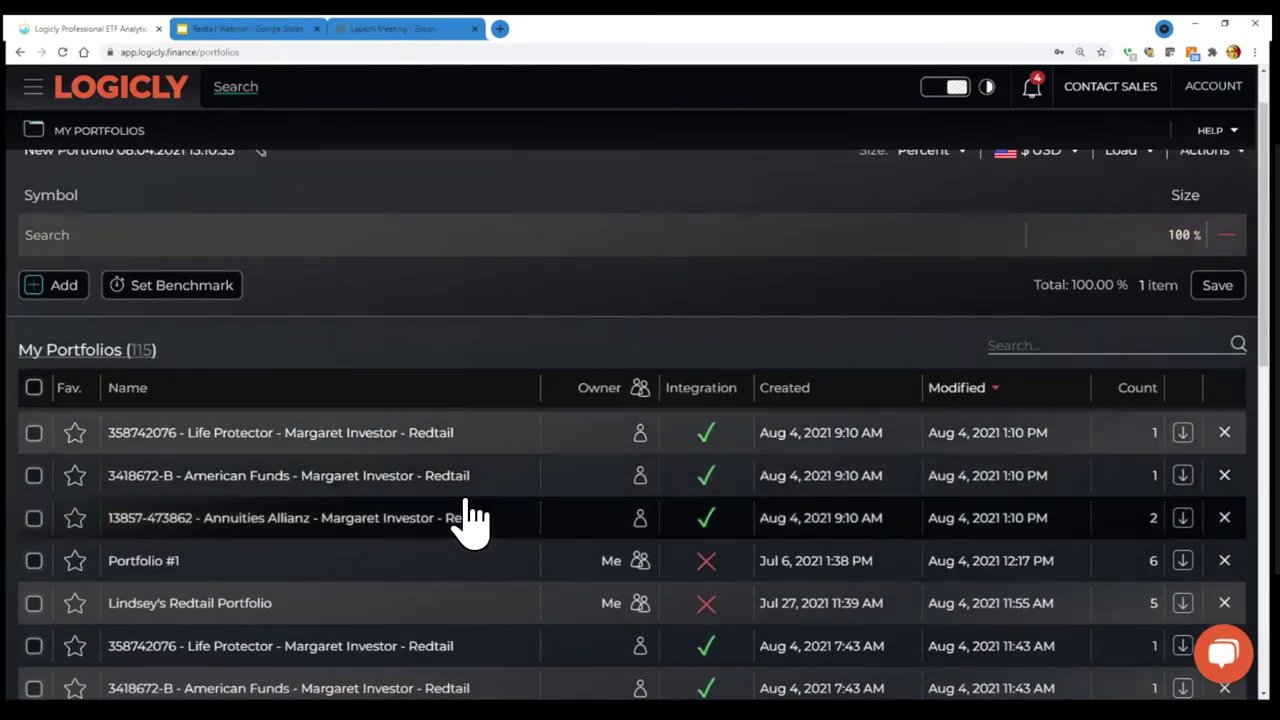
scroll(466, 520, up, 1)
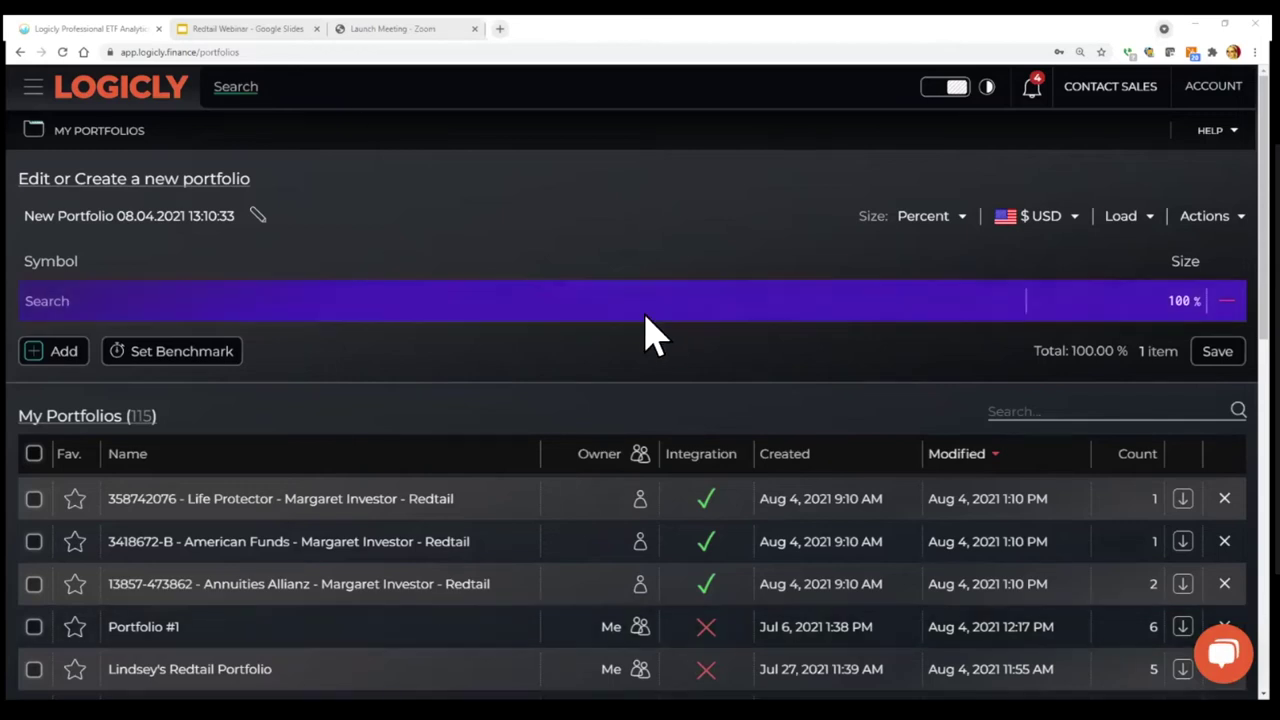
Go back to the home page and bring up the navigation menu's Portfolio Tools section
click(40, 88)
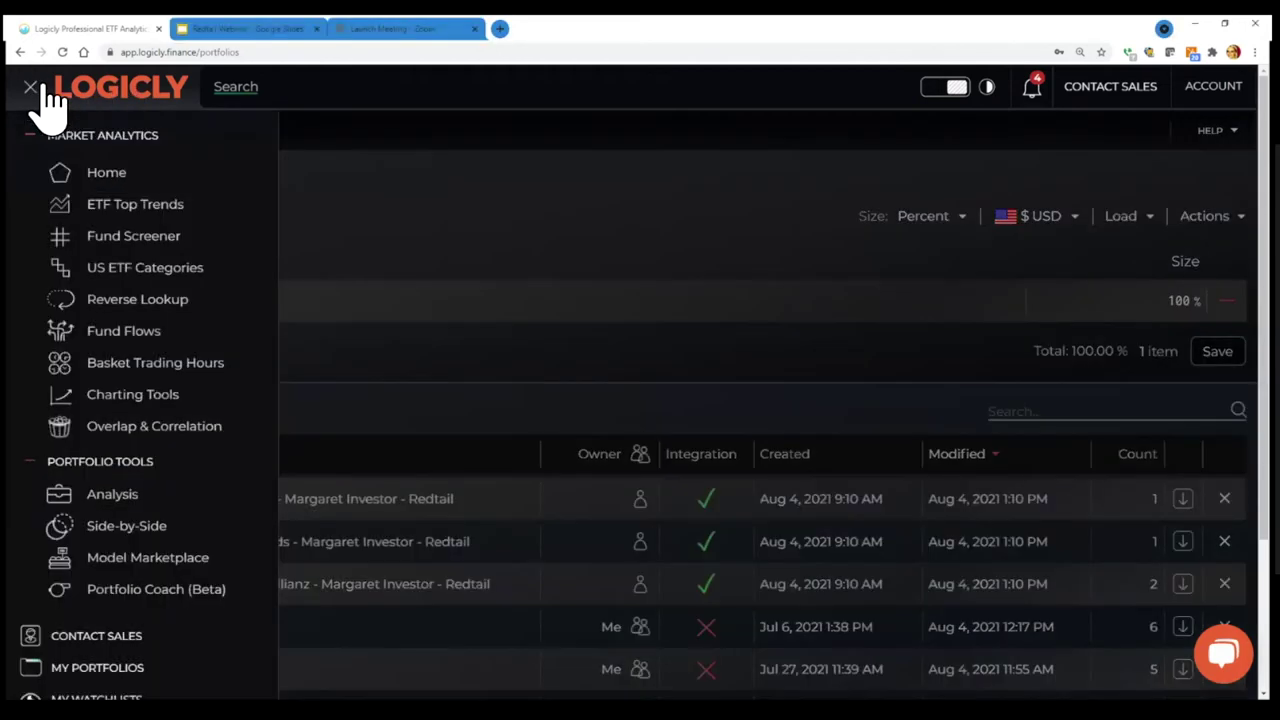
click(110, 92)
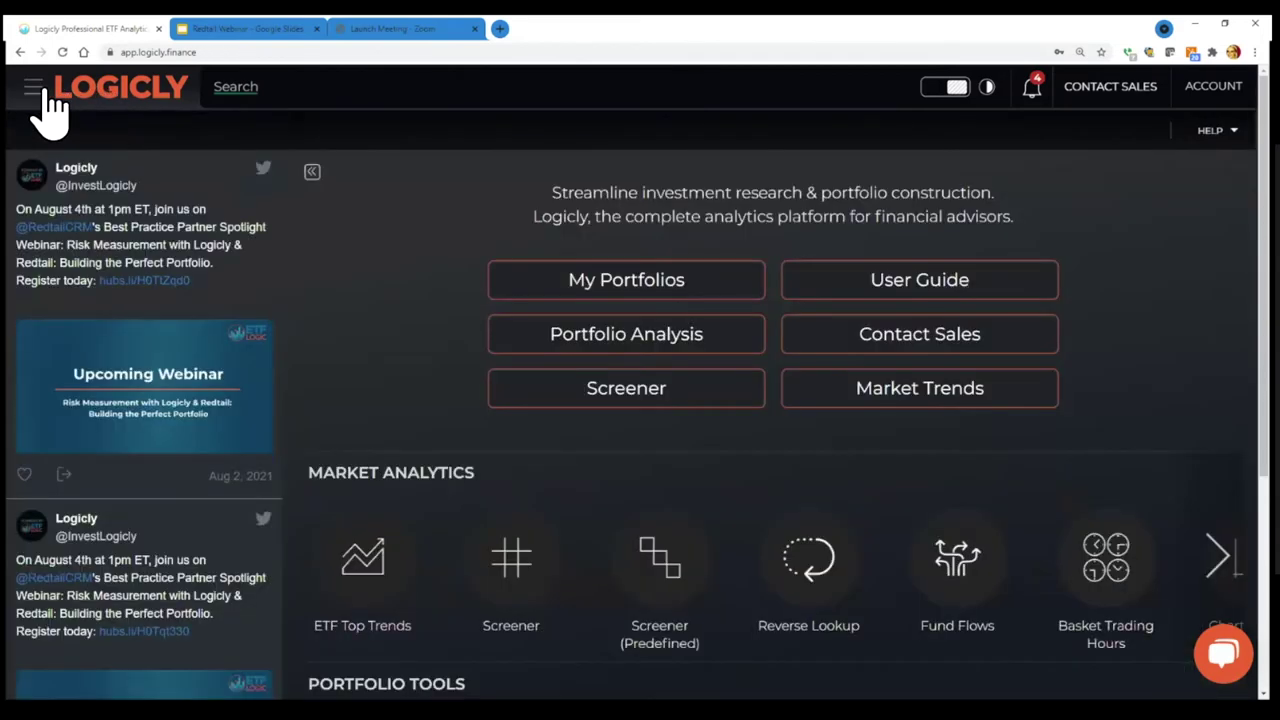
click(35, 88)
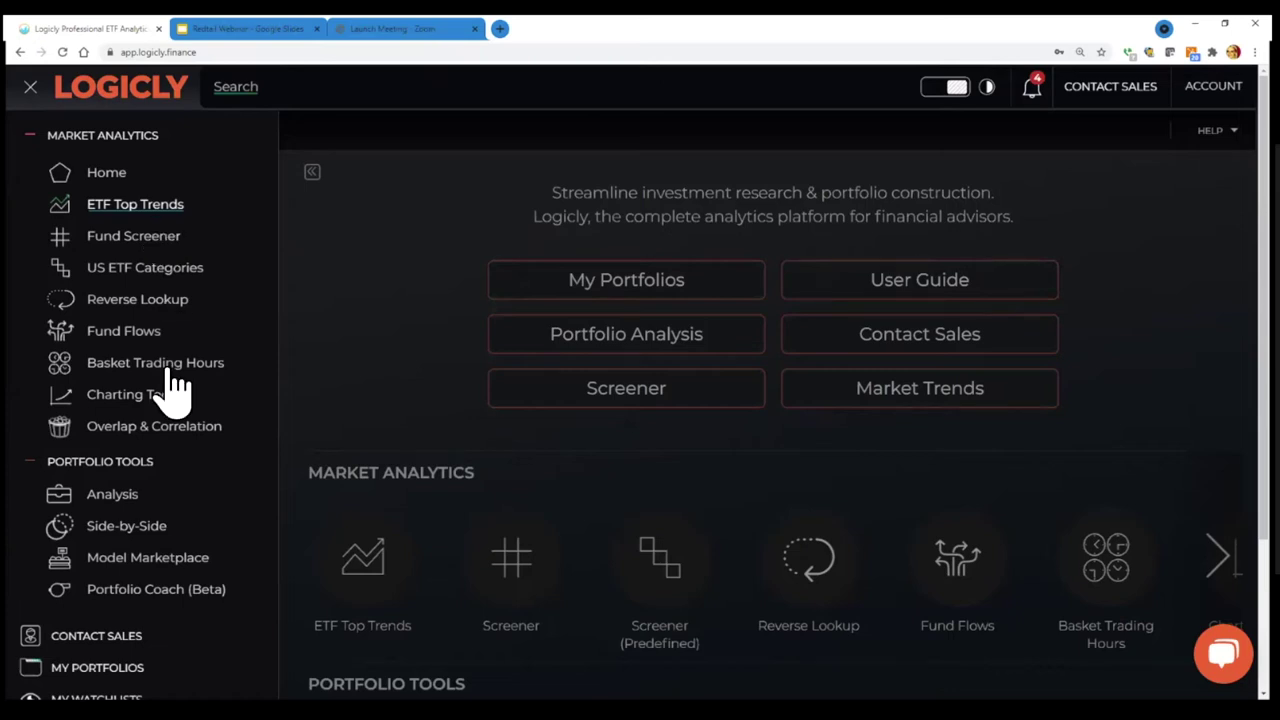
scroll(190, 485, down, 1)
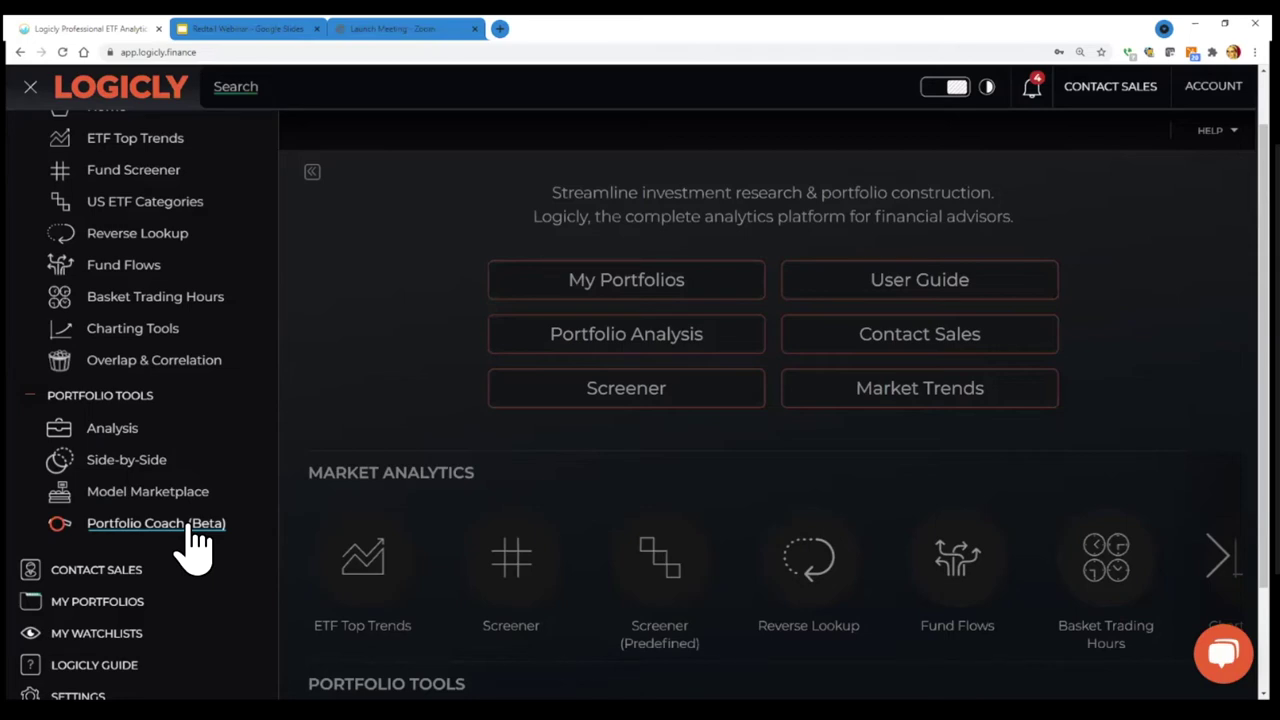
In Portfolio Coach, select the advisor's Redtail Portfolio to see its 13.3% allocation alert
click(190, 527)
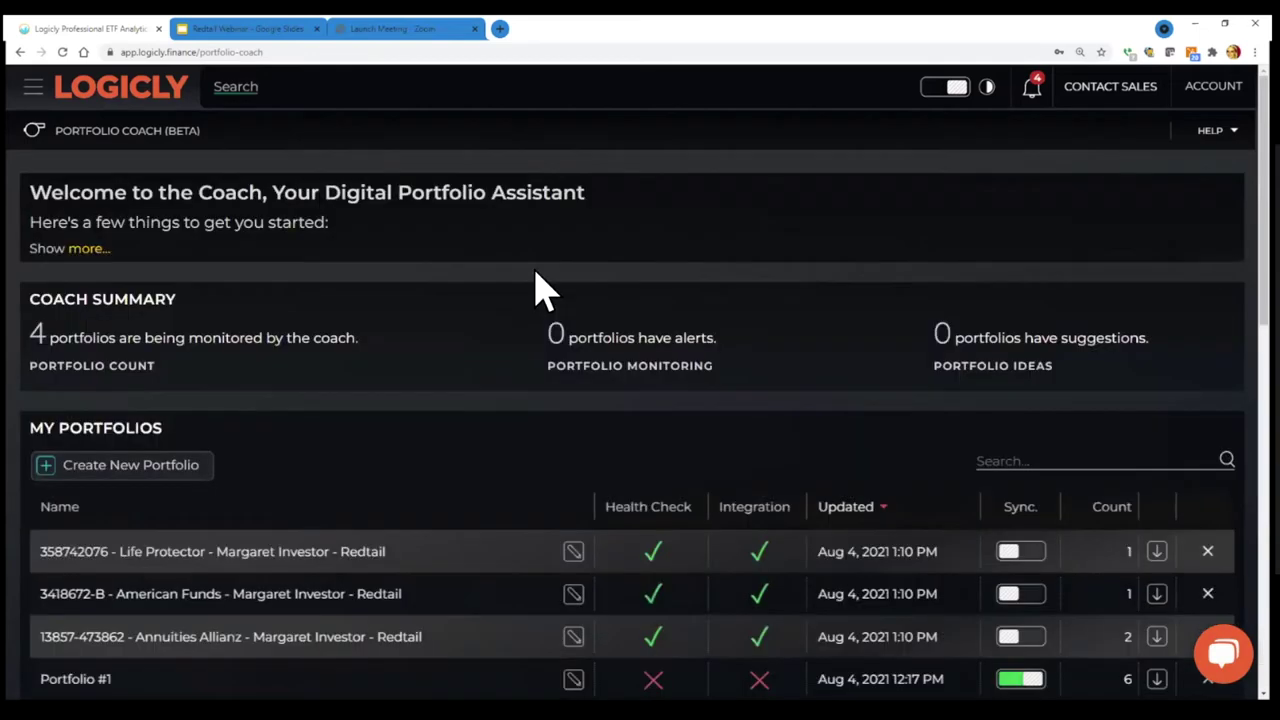
scroll(540, 290, down, 1)
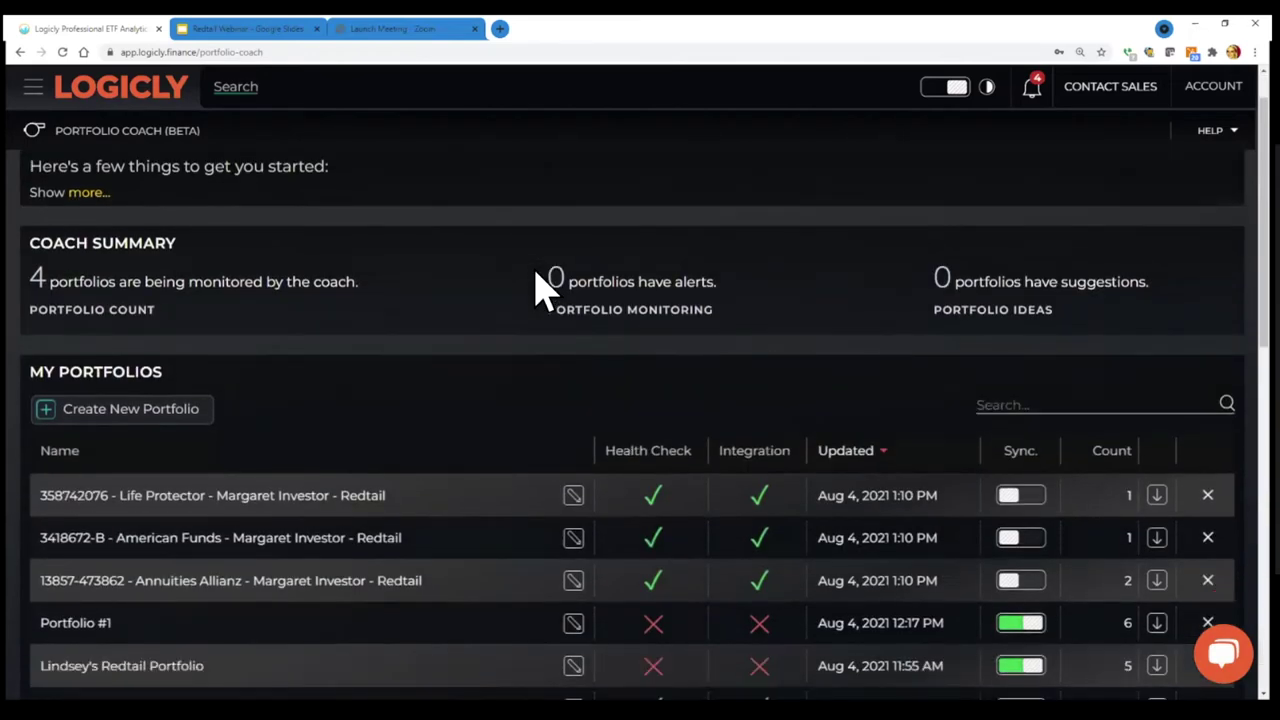
scroll(540, 290, up, 1)
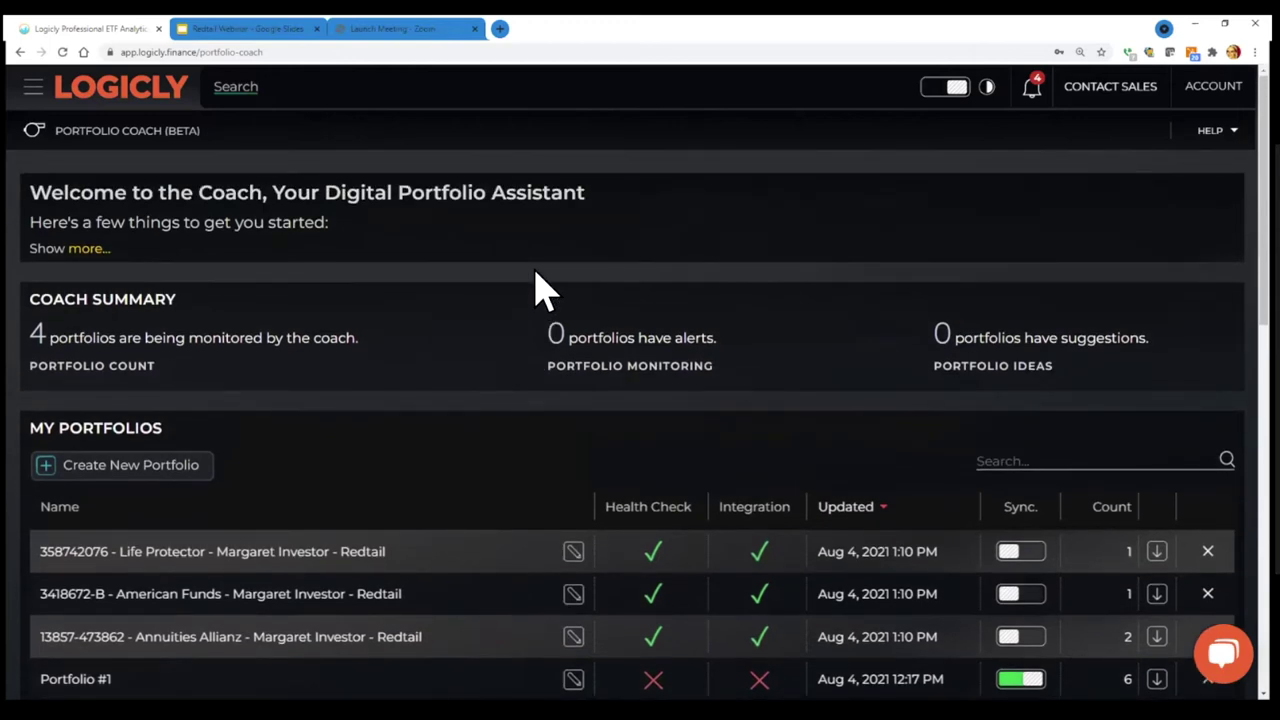
scroll(540, 290, down, 2)
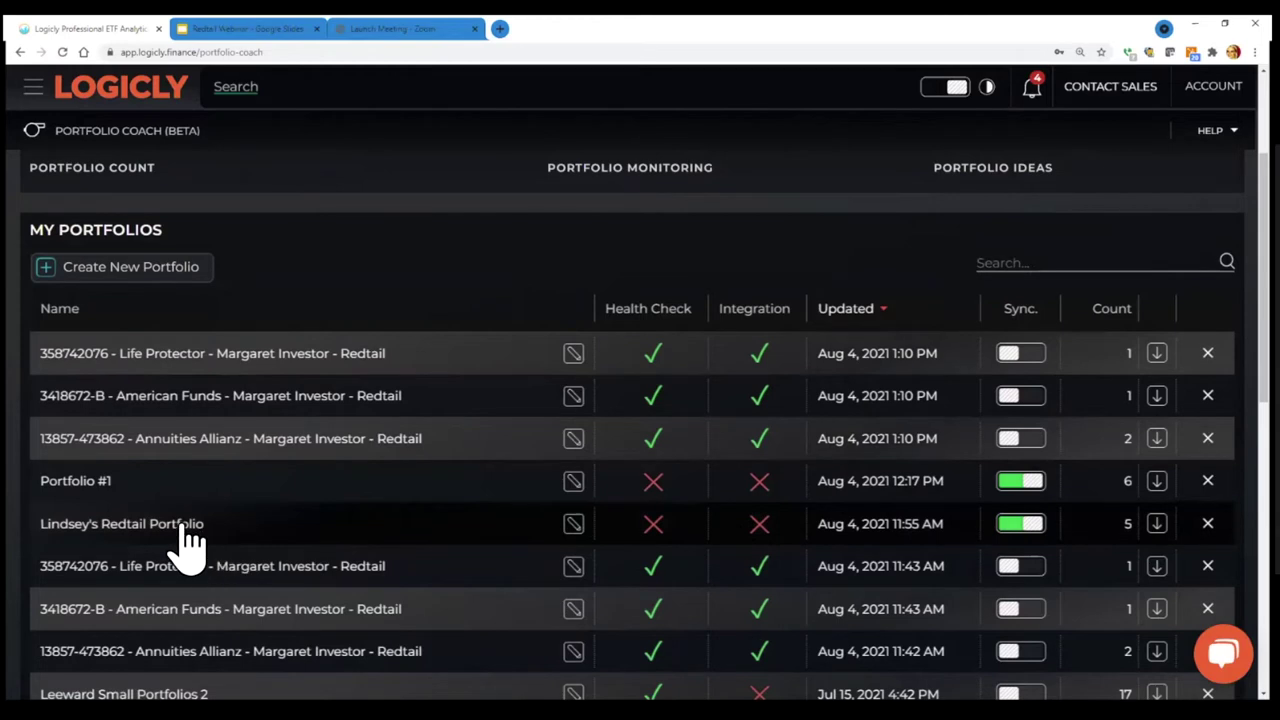
click(183, 527)
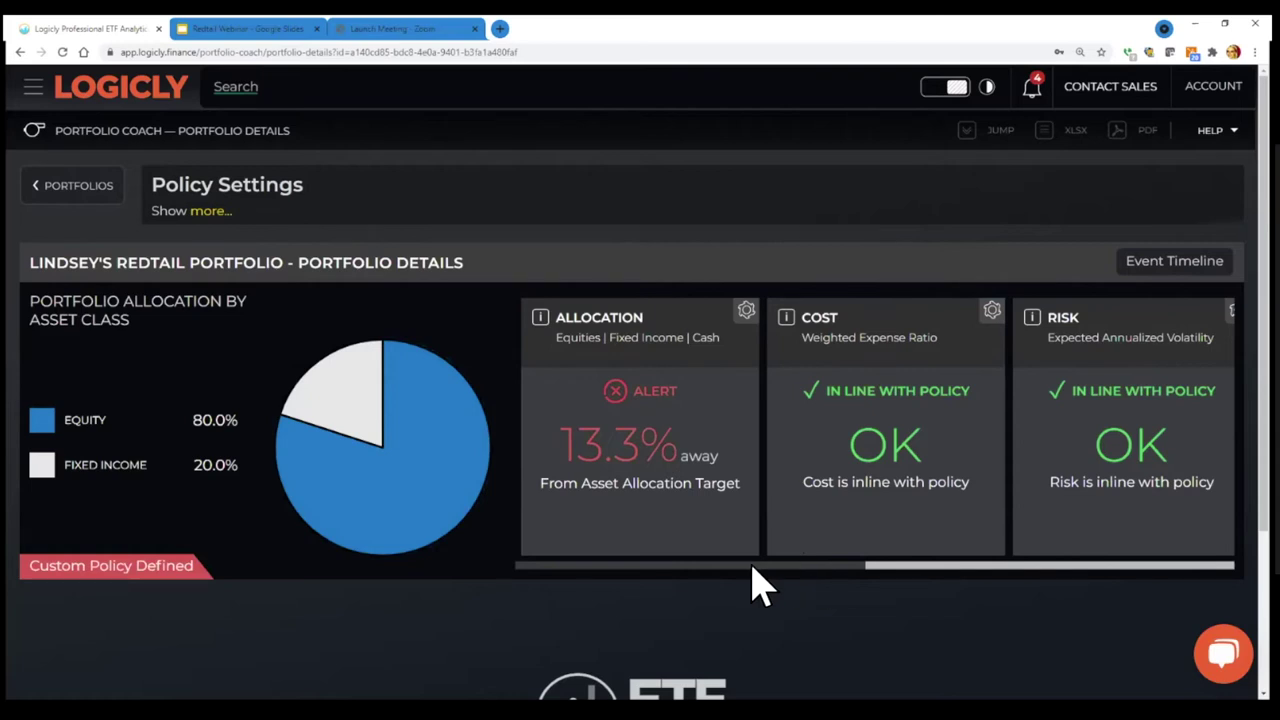
mouse_move(458, 542)
drag(798, 574, 777, 591)
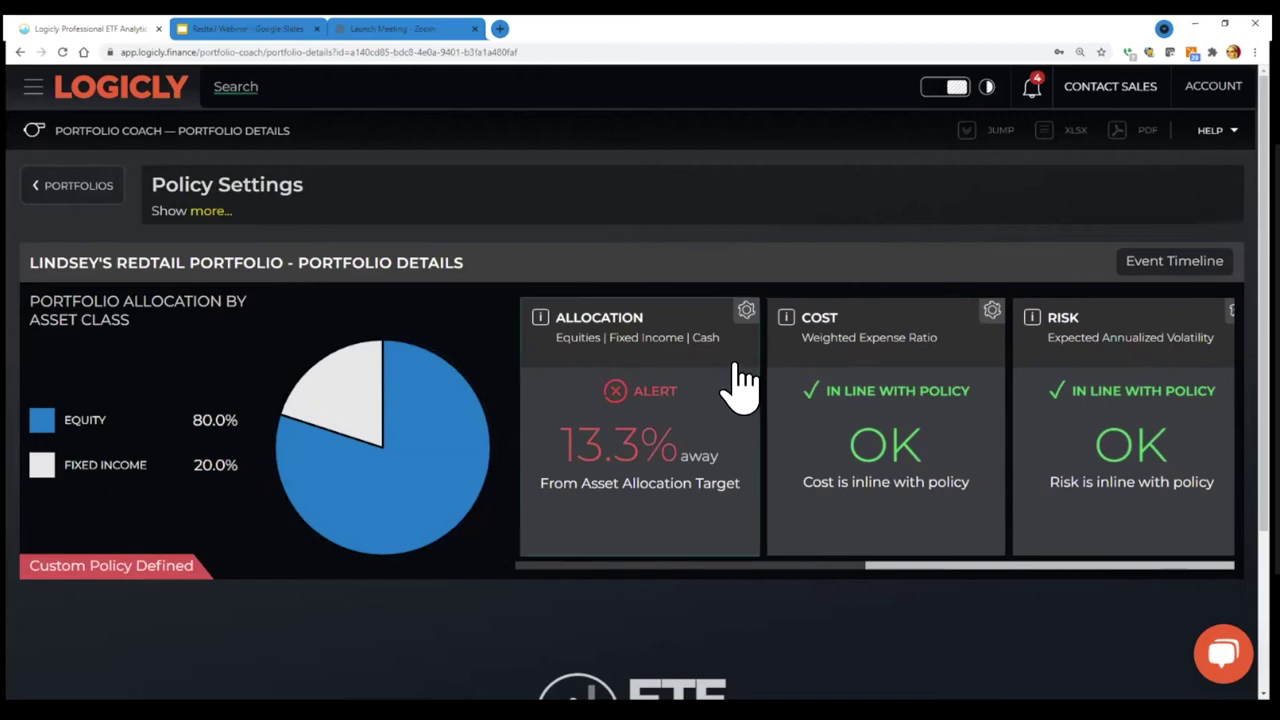
scroll(735, 360, down, 1)
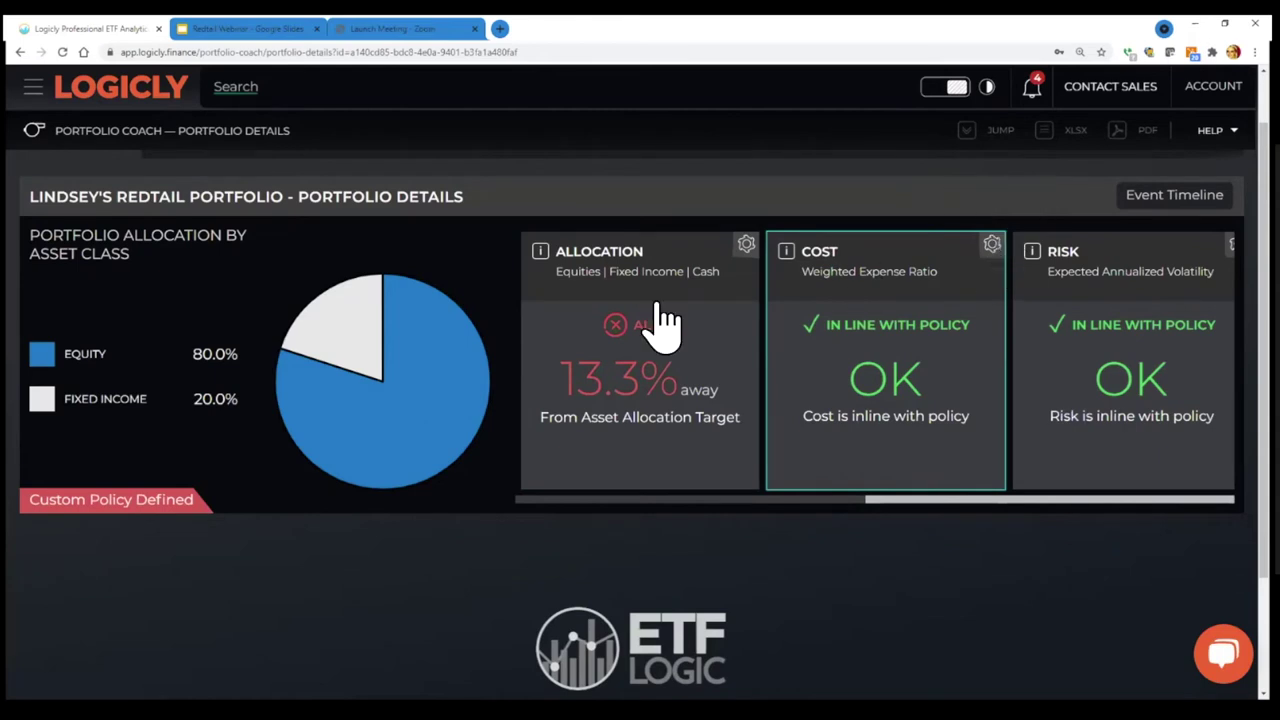
click(746, 245)
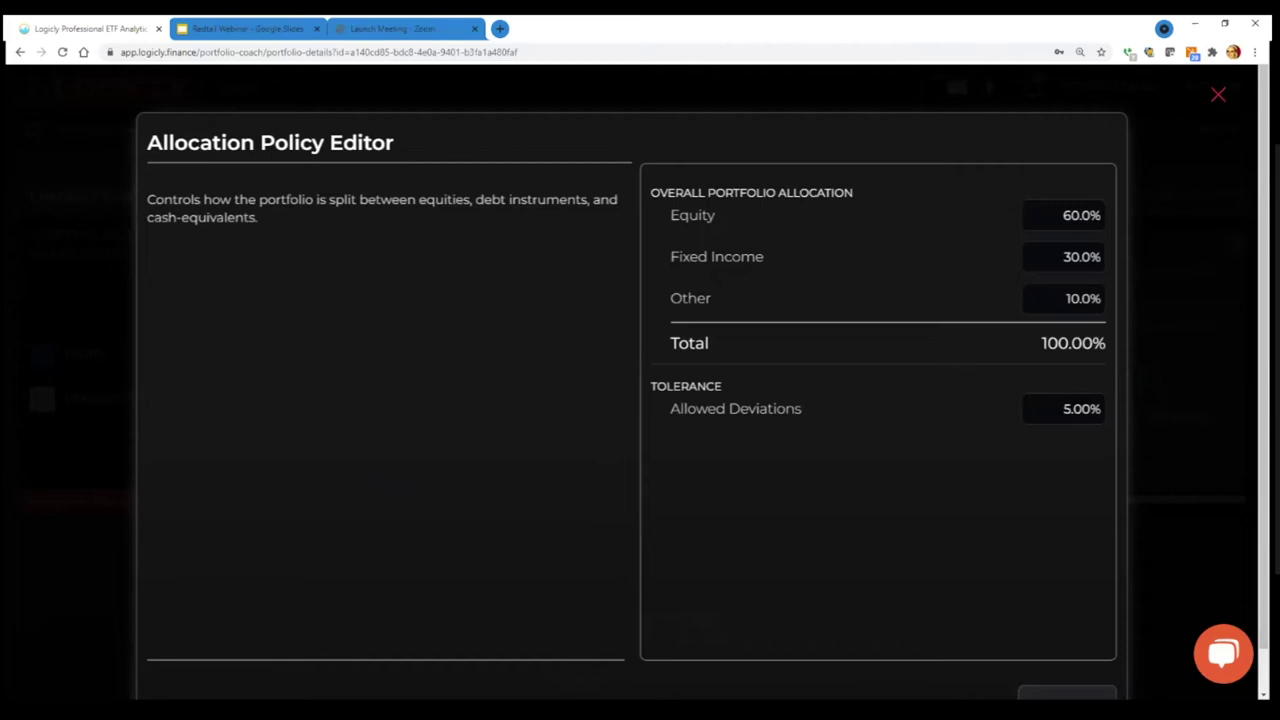
key(Escape)
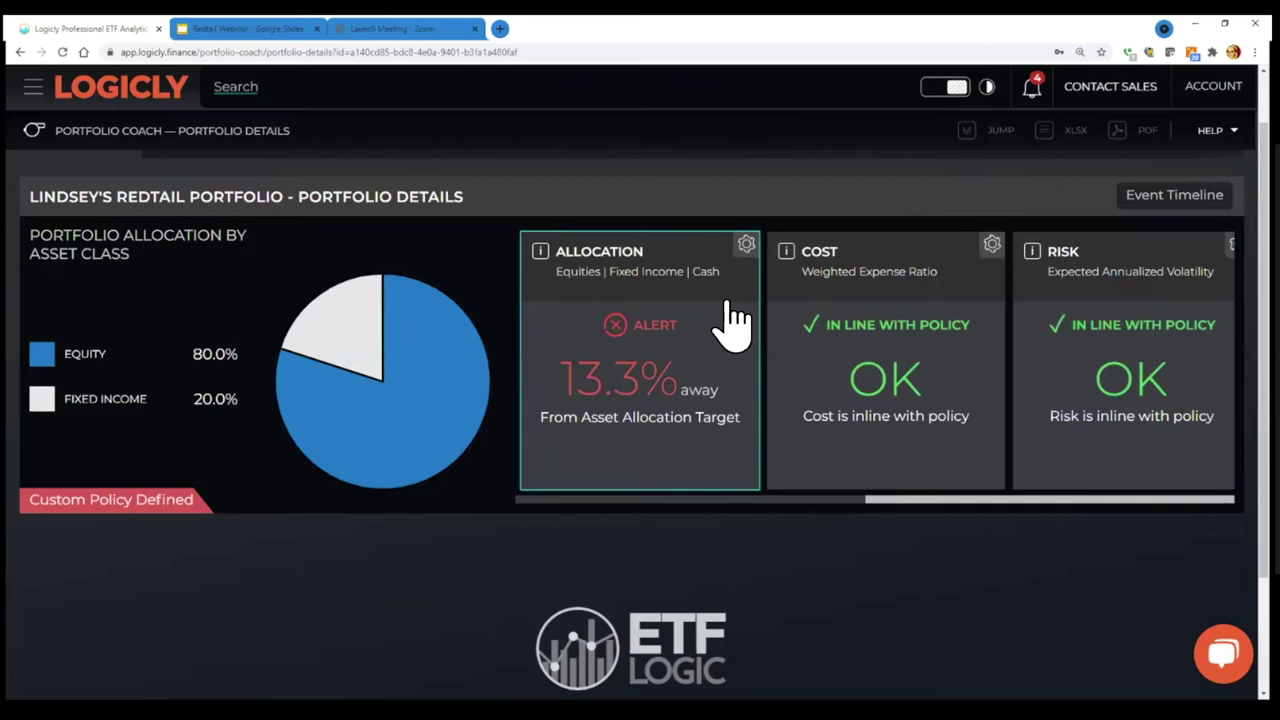
Scroll the Portfolio Details panel down to the 80/20 allocation card
scroll(732, 322, down, 1)
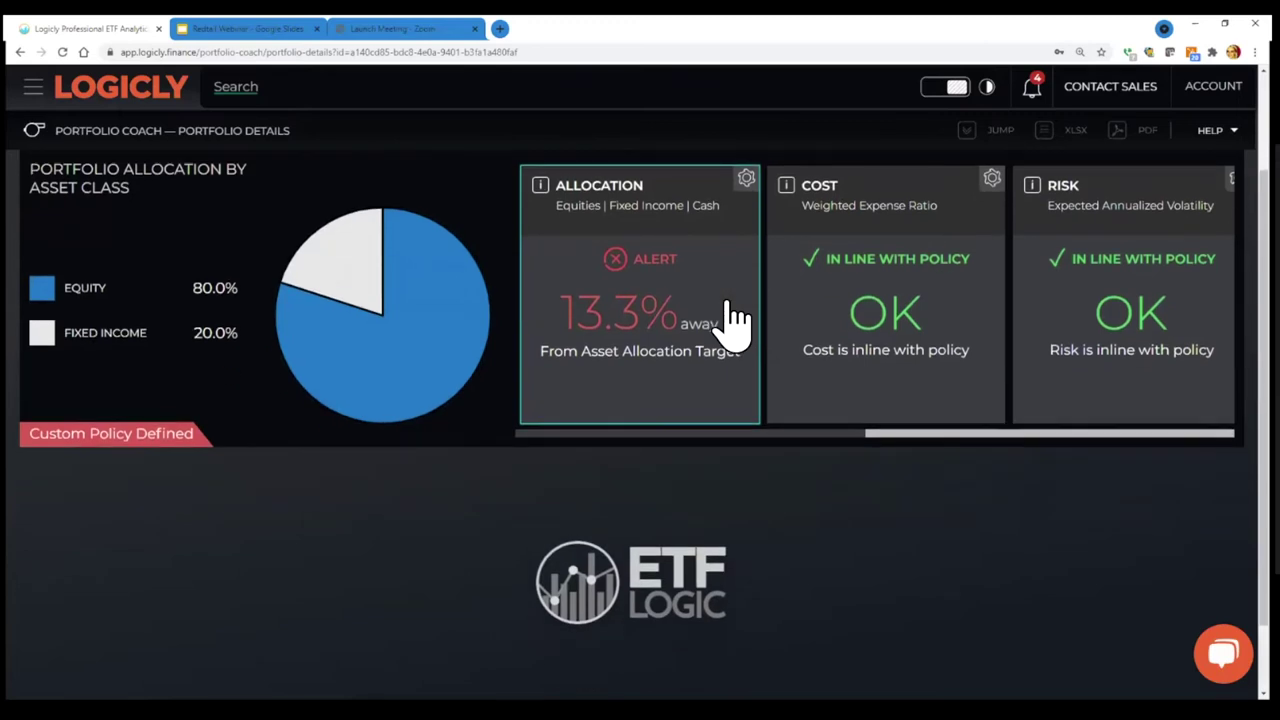
Open the Allocation X-Ray and review 66.66/16.67/16.67 allocation against the 60/30/10 targets
click(732, 318)
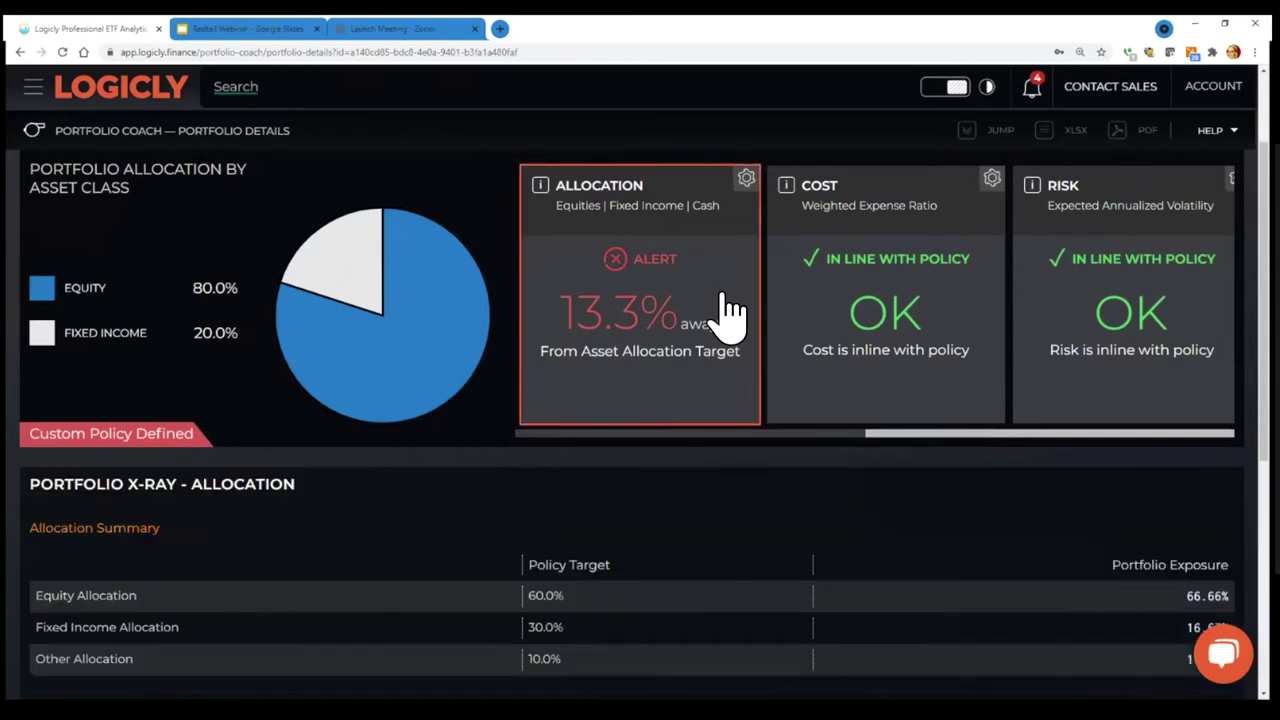
scroll(730, 318, down, 2)
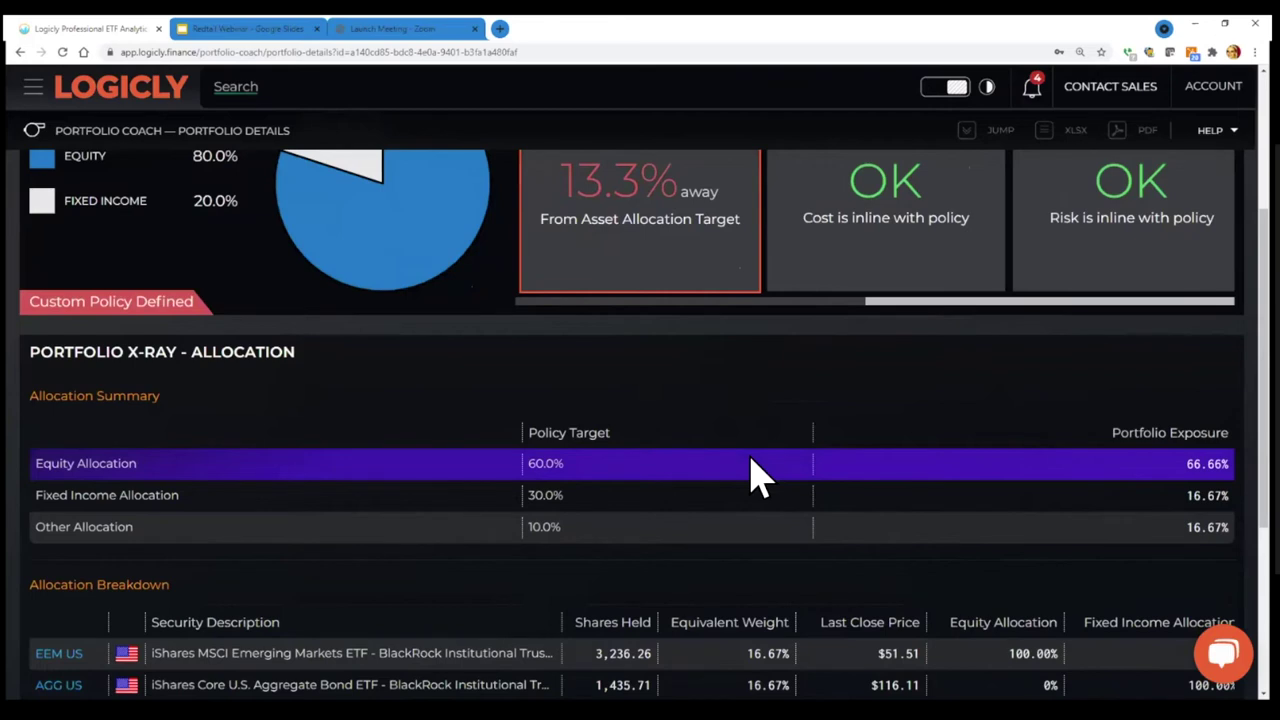
scroll(757, 478, down, 1)
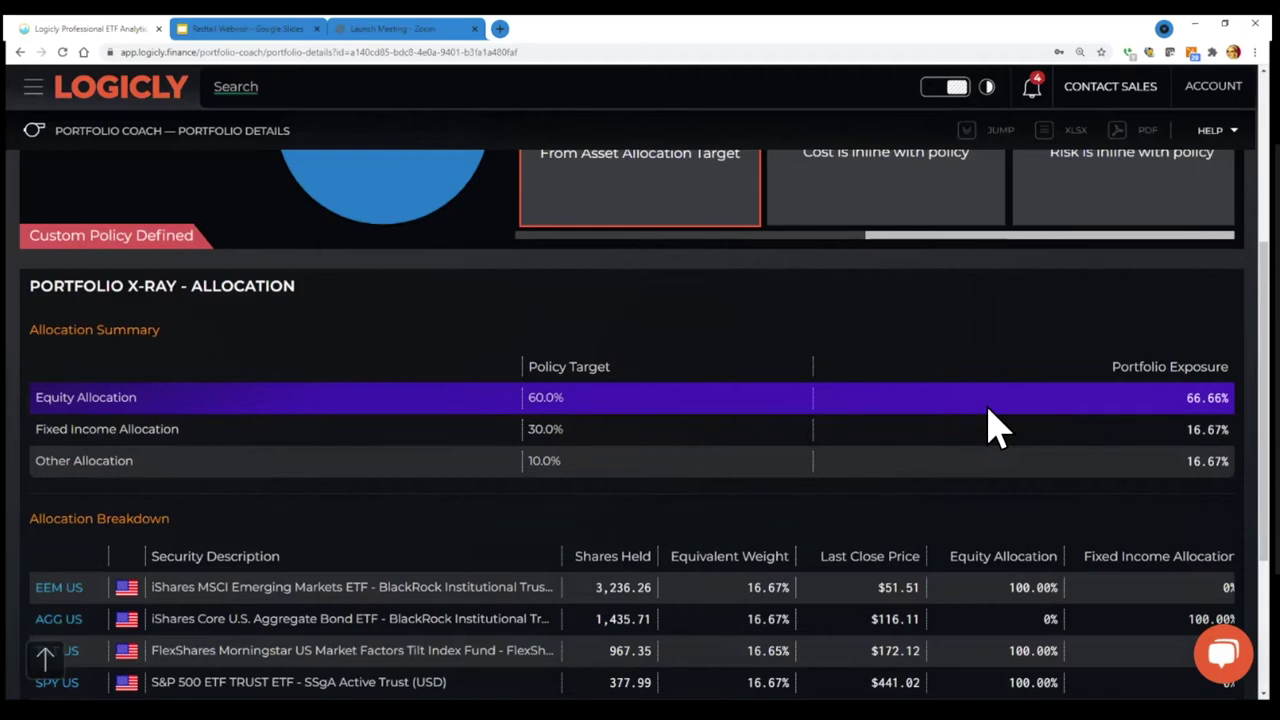
scroll(993, 425, down, 1)
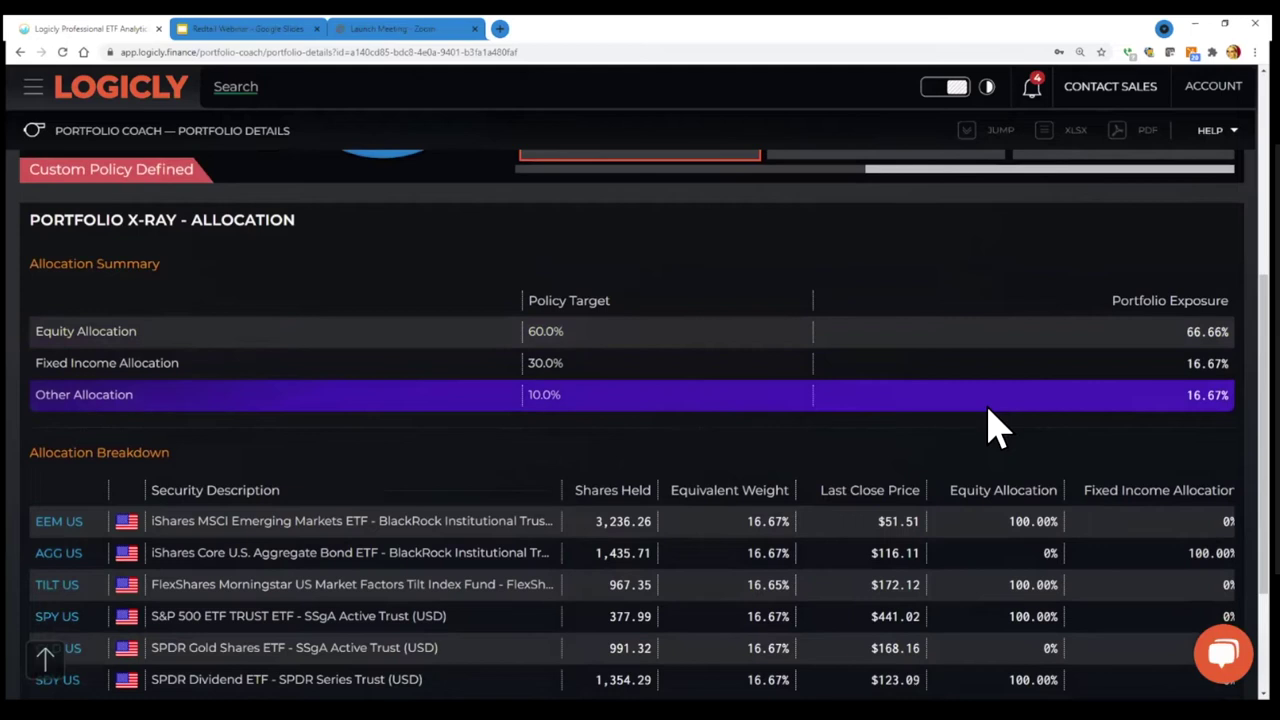
scroll(993, 425, down, 1)
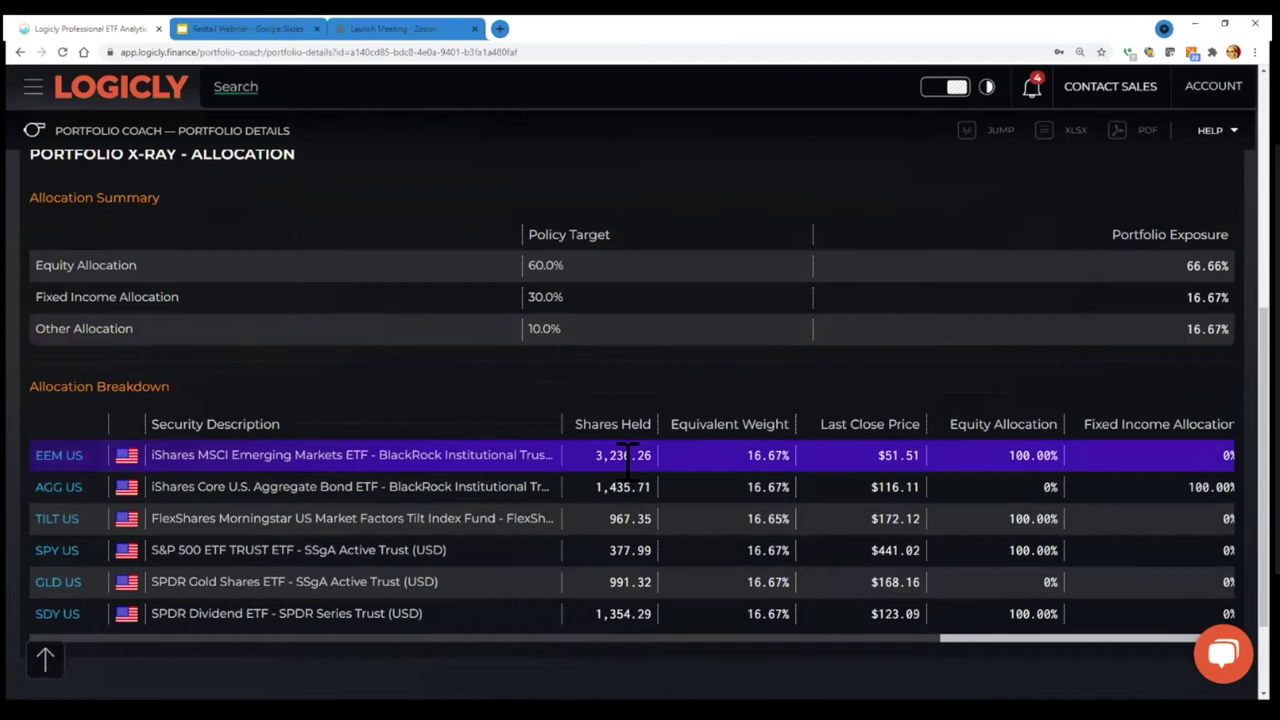
Scroll sideways through the six equally weighted ETF holdings, then return to the top
scroll(628, 455, right, 2)
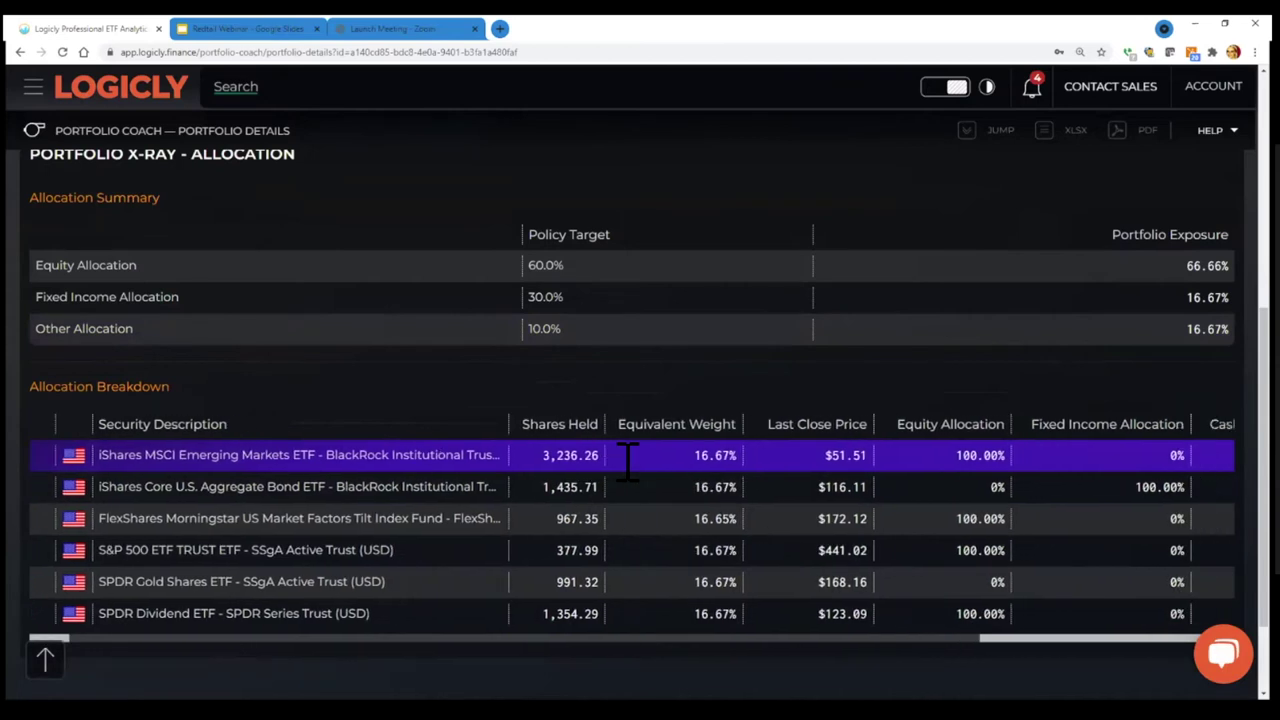
scroll(628, 460, right, 1)
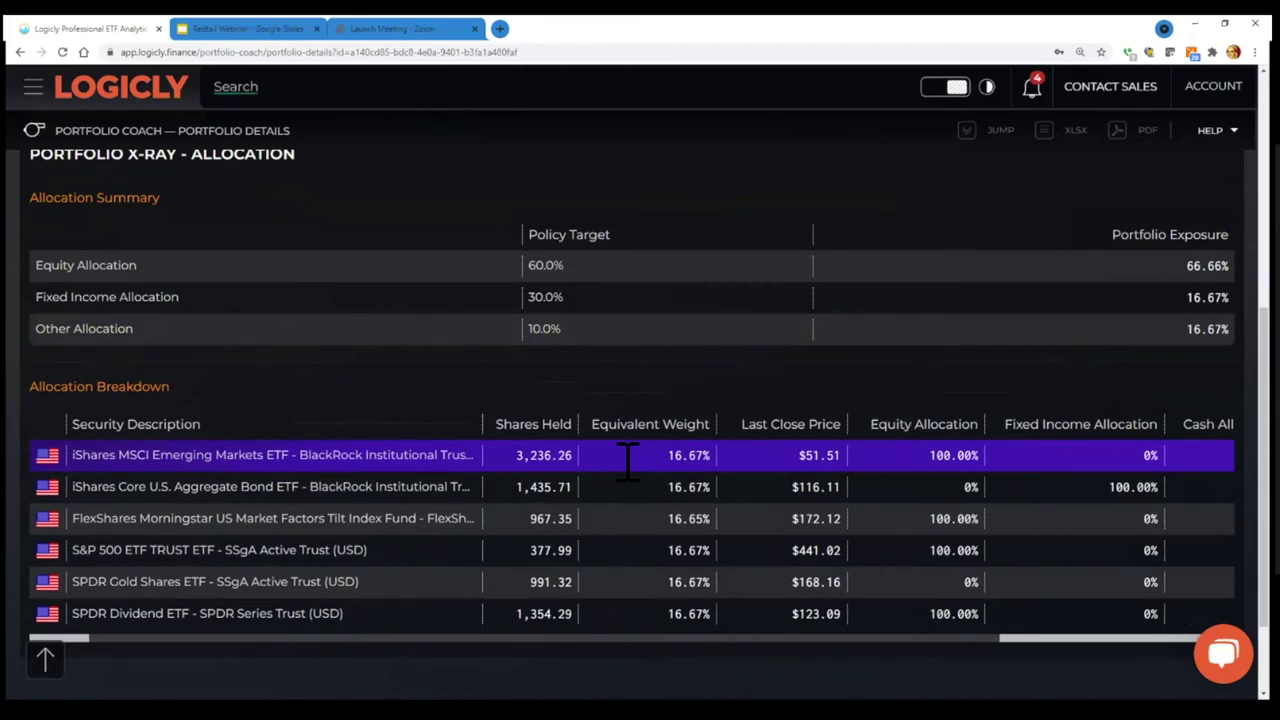
scroll(628, 460, right, 4)
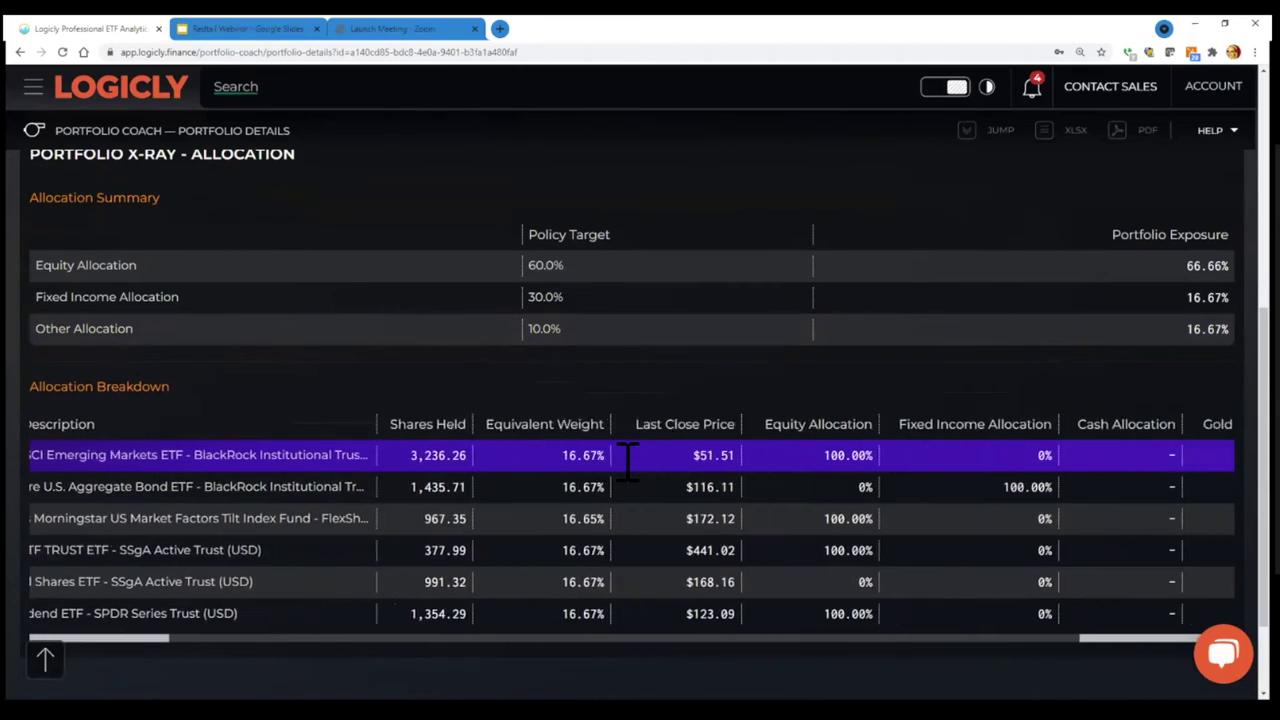
scroll(628, 460, right, 6)
scroll(628, 458, left, 8)
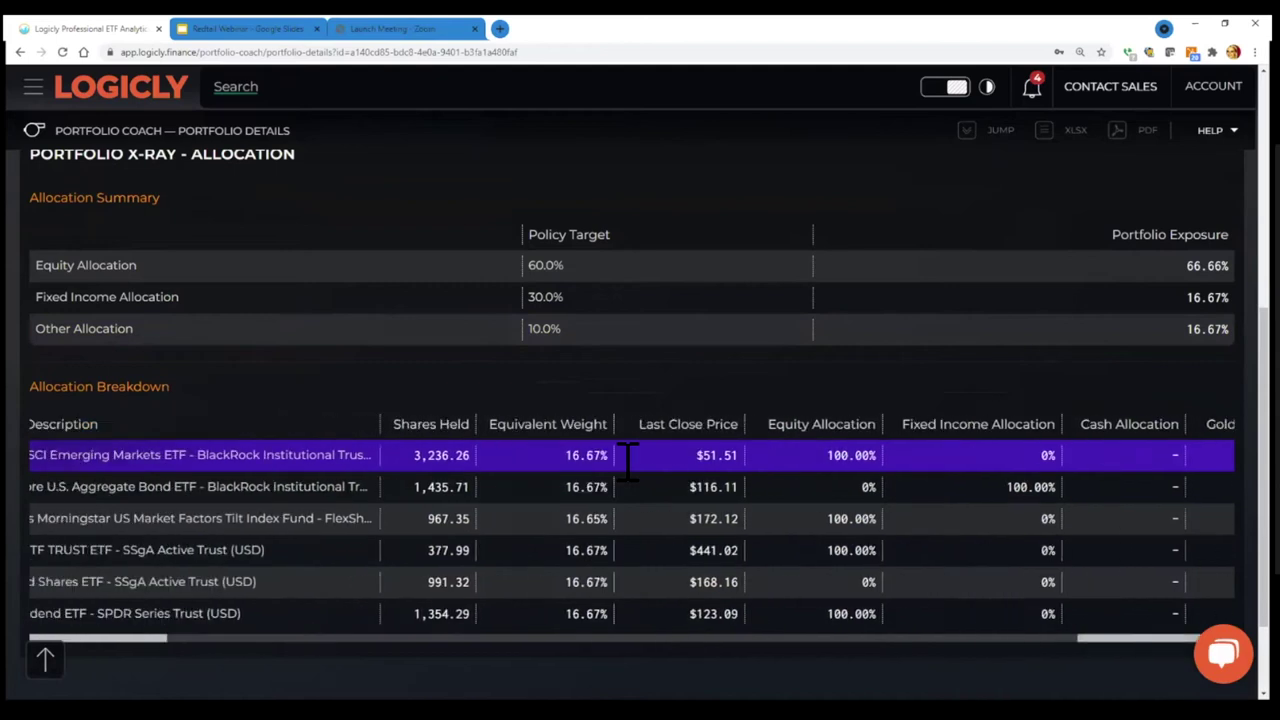
scroll(628, 455, left, 5)
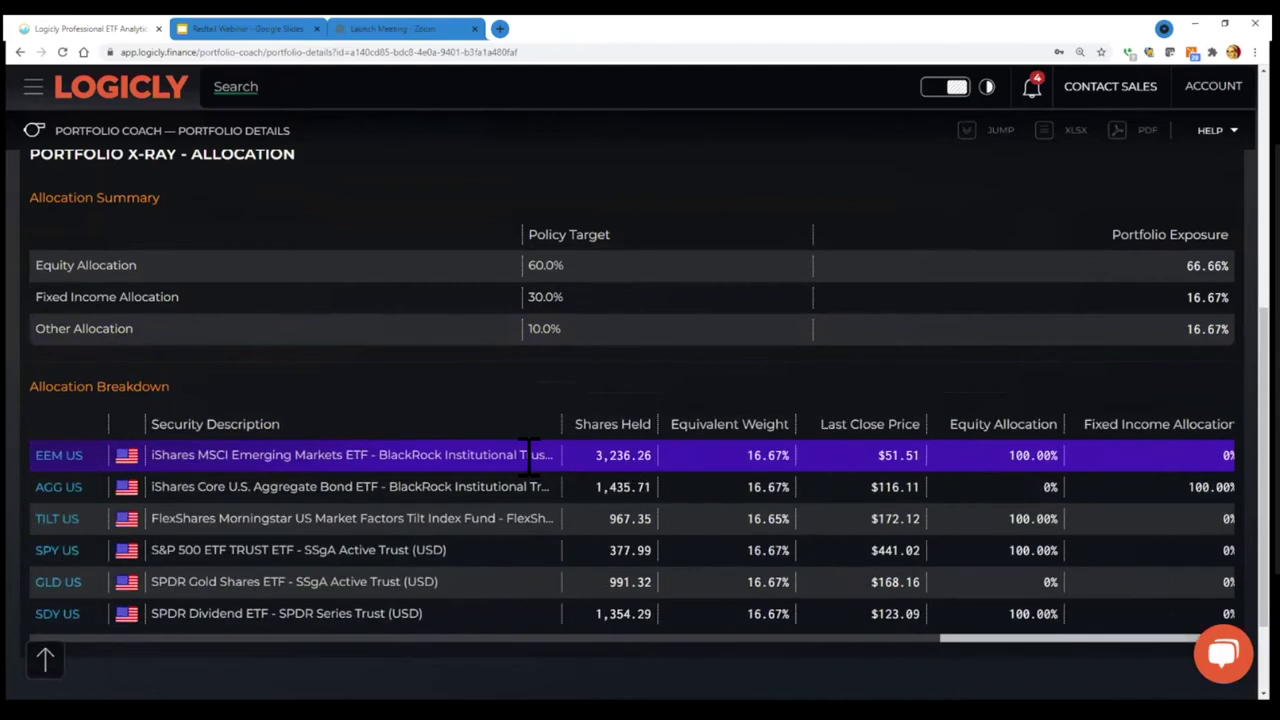
scroll(529, 455, down, 1)
scroll(529, 465, up, 5)
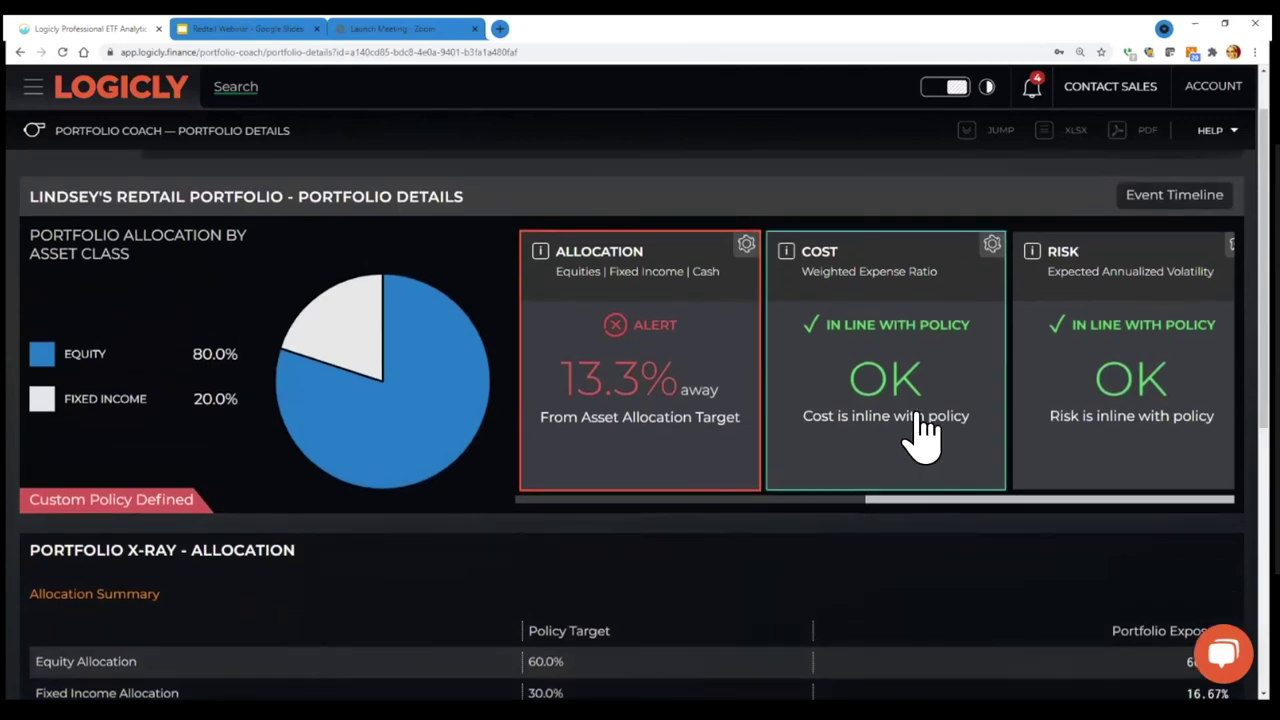
Switch the X-ray to cost analysis, collapse EEM US and expand SDY US's alternatives
click(922, 430)
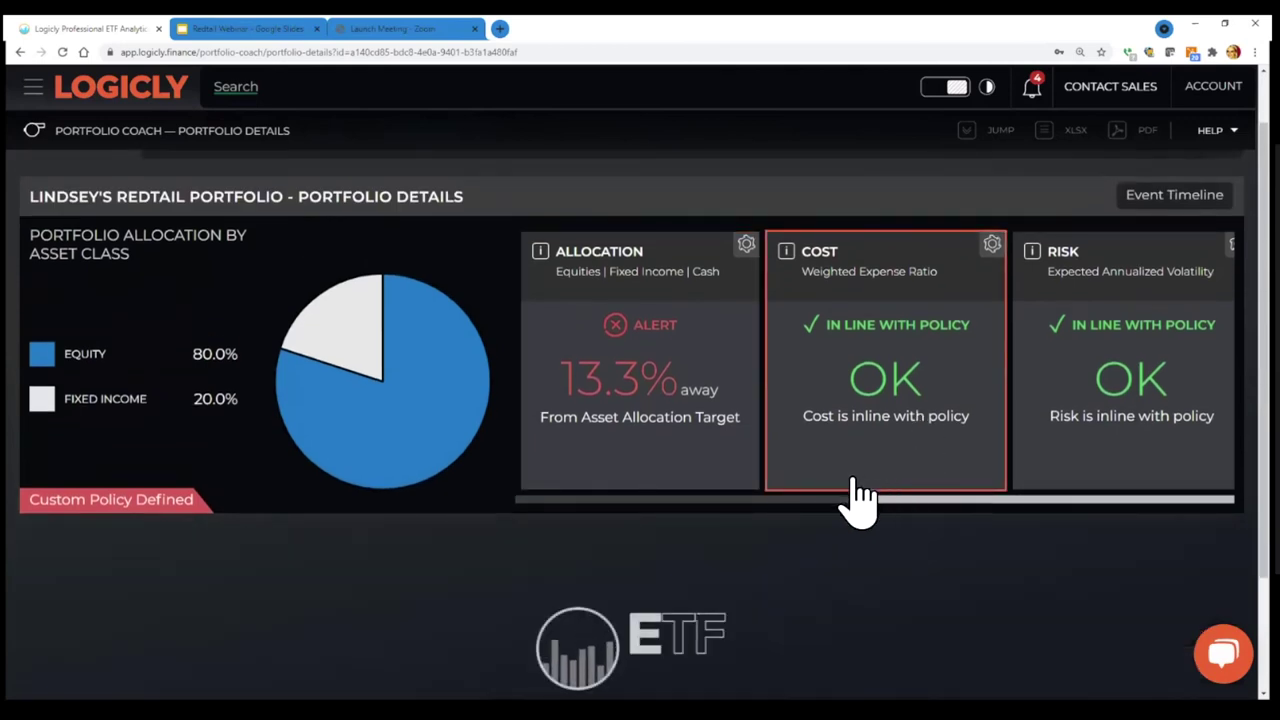
scroll(860, 520, down, 3)
click(50, 530)
scroll(52, 535, down, 1)
click(50, 528)
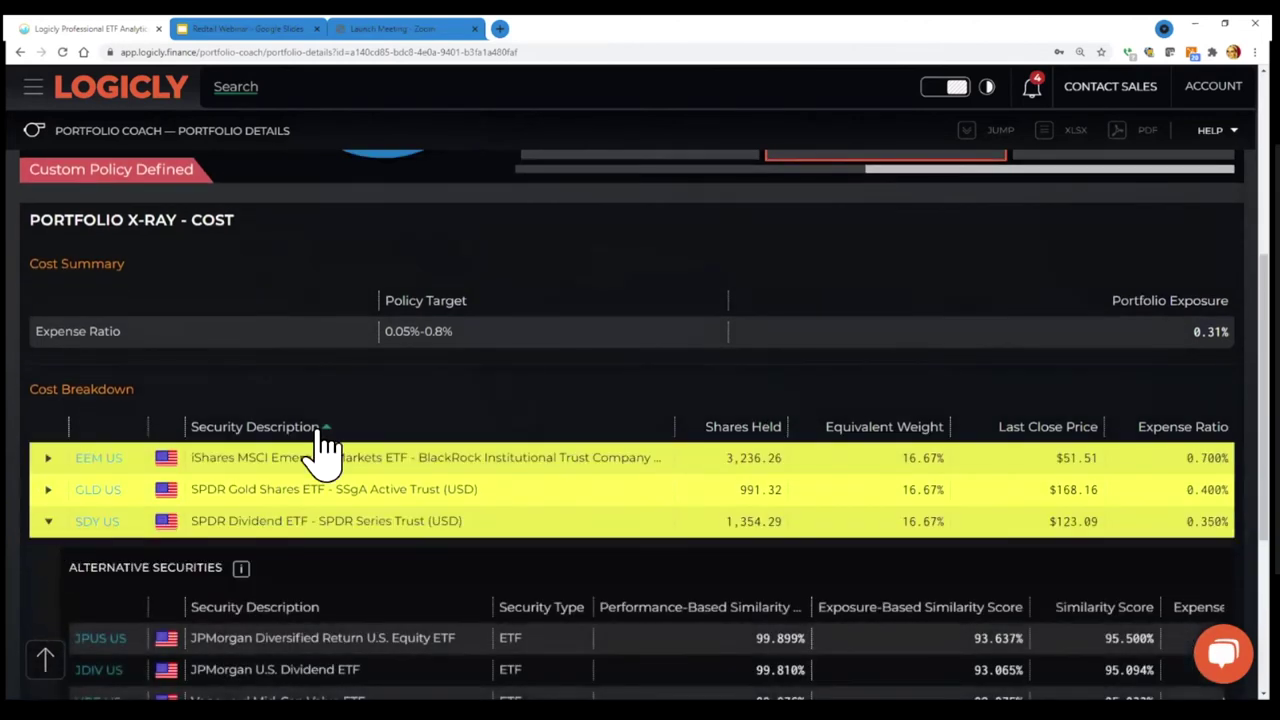
scroll(323, 449, down, 1)
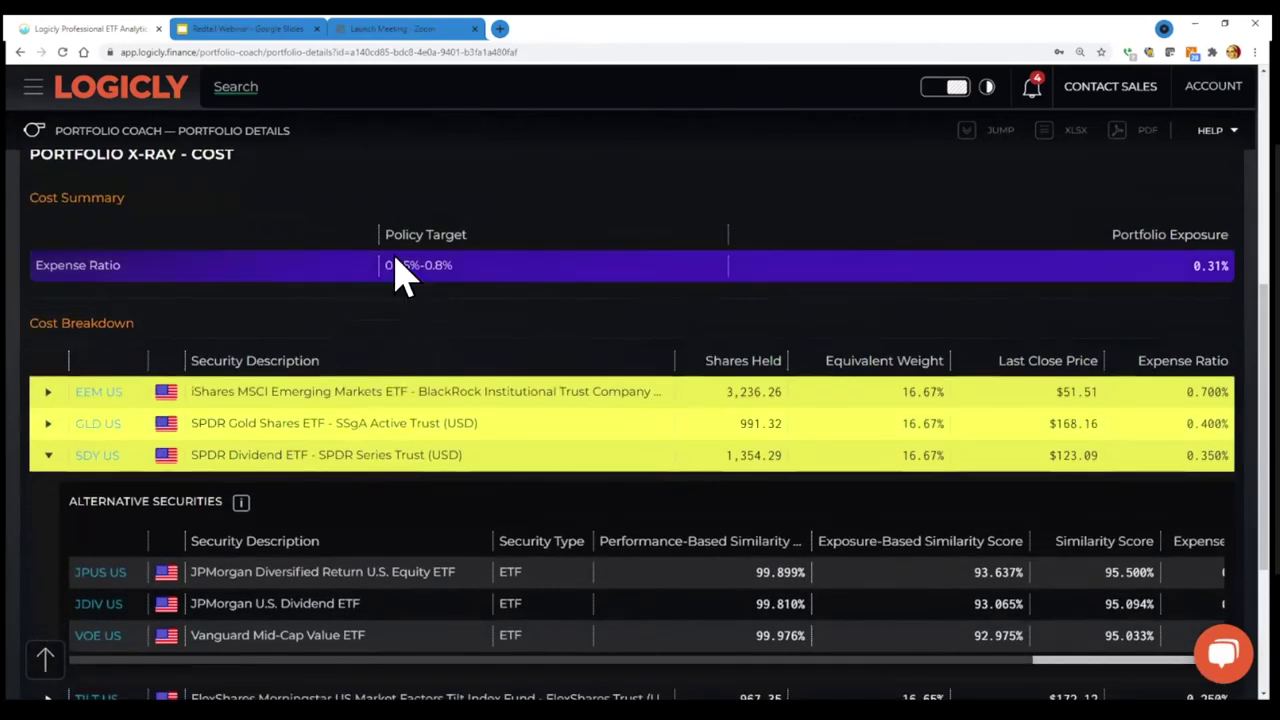
Highlight the 0.05%–0.8% expense ratio policy range and the portfolio's 0.31% ratio
drag(388, 266, 466, 270)
drag(1199, 266, 1230, 267)
scroll(640, 389, down, 1)
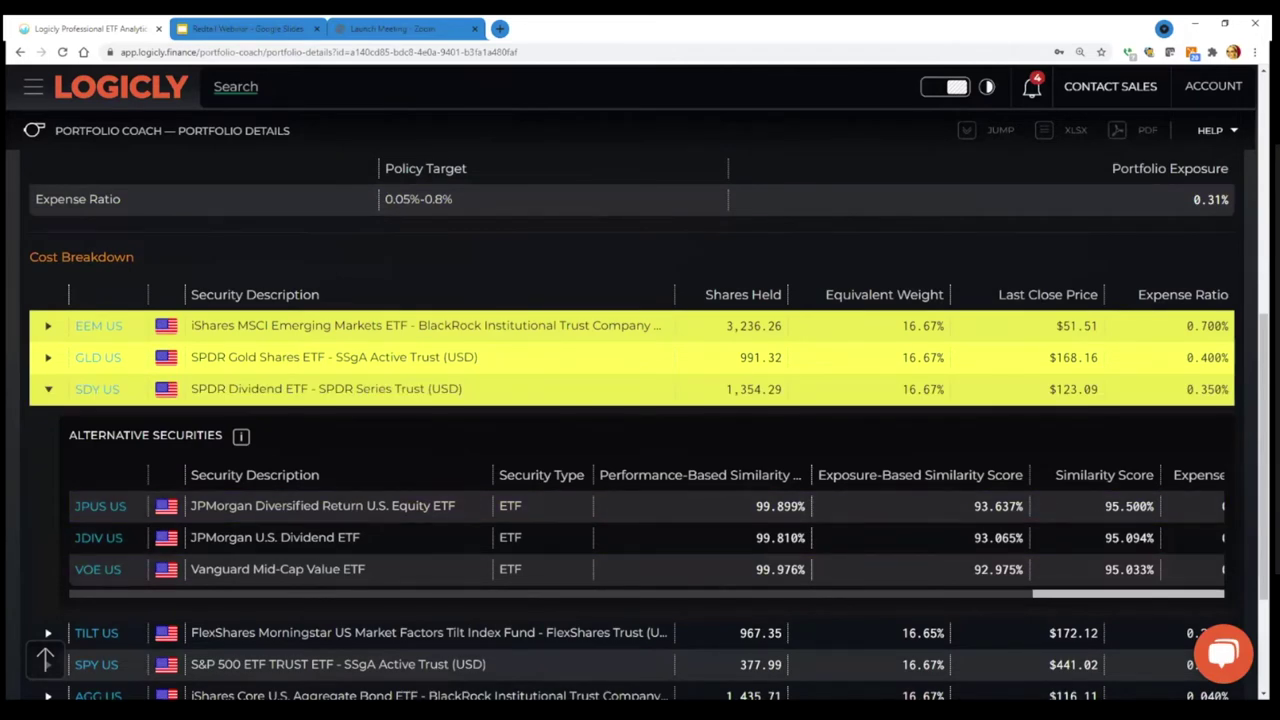
Scroll the Alternative Securities table and compare JDIV US side by side with SDY US
scroll(647, 531, right, 2)
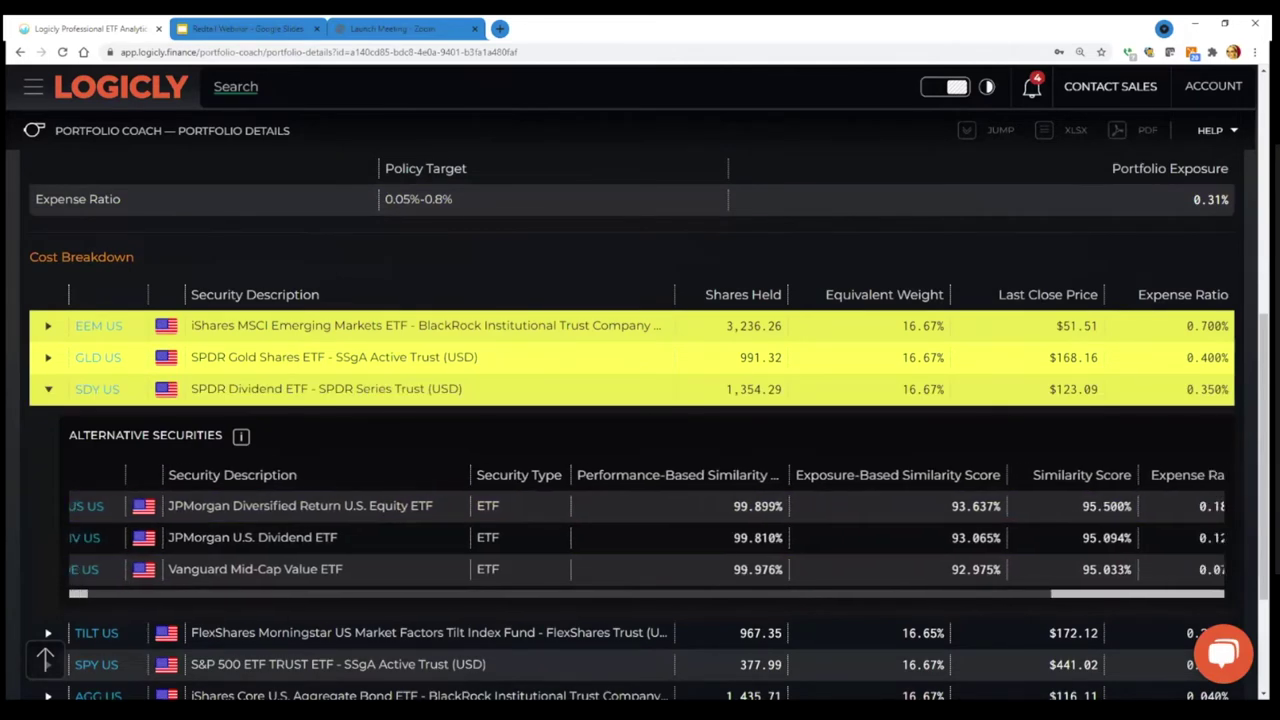
scroll(647, 531, left, 2)
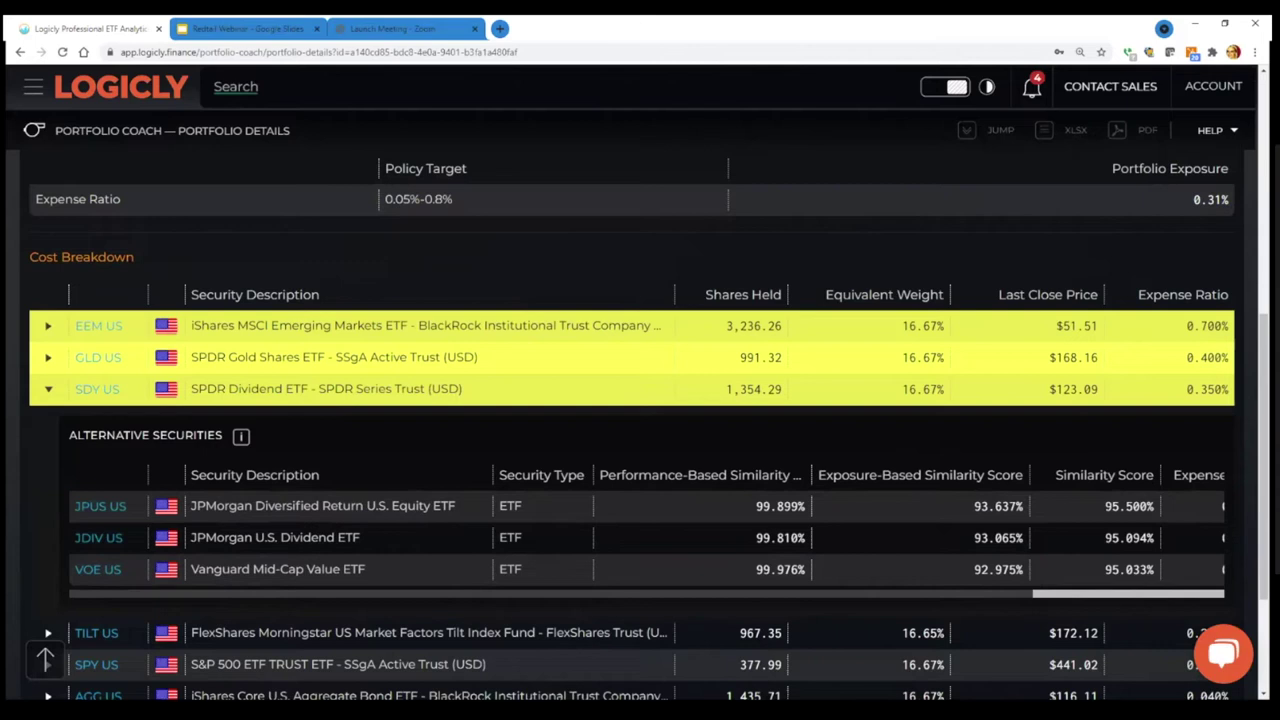
scroll(647, 531, right, 1)
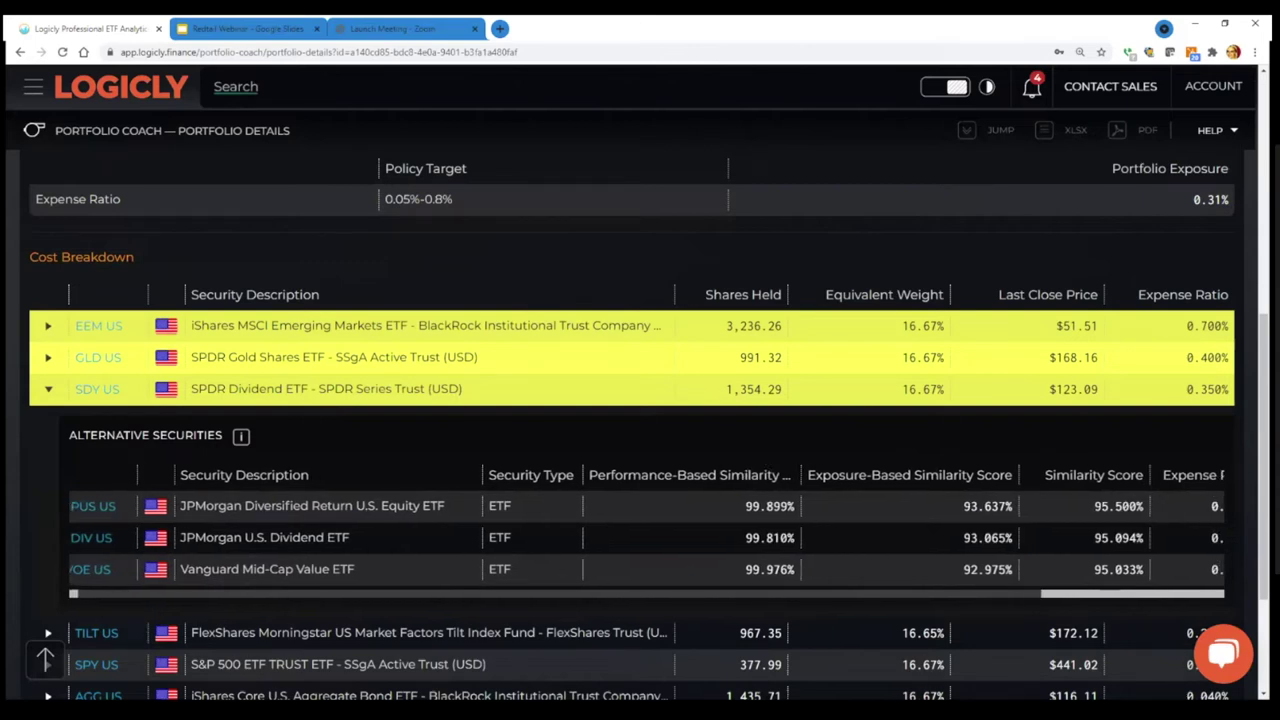
scroll(647, 531, left, 1)
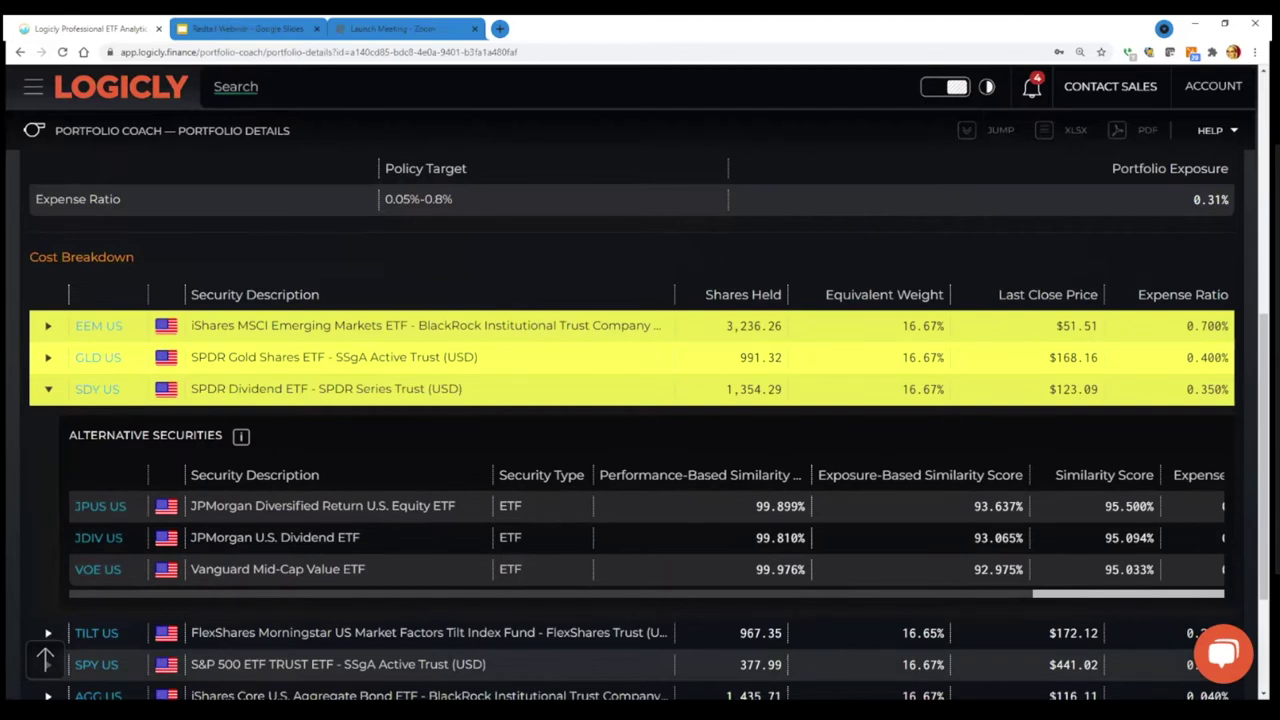
scroll(647, 531, right, 5)
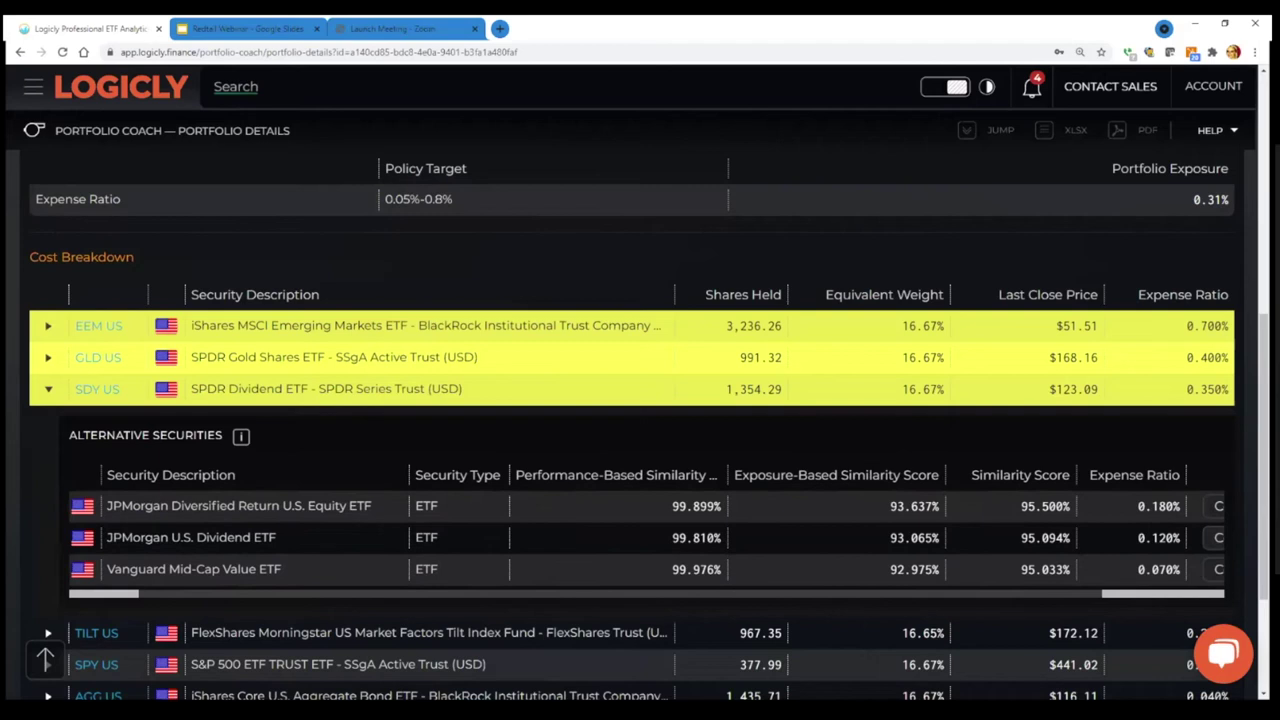
scroll(647, 531, left, 5)
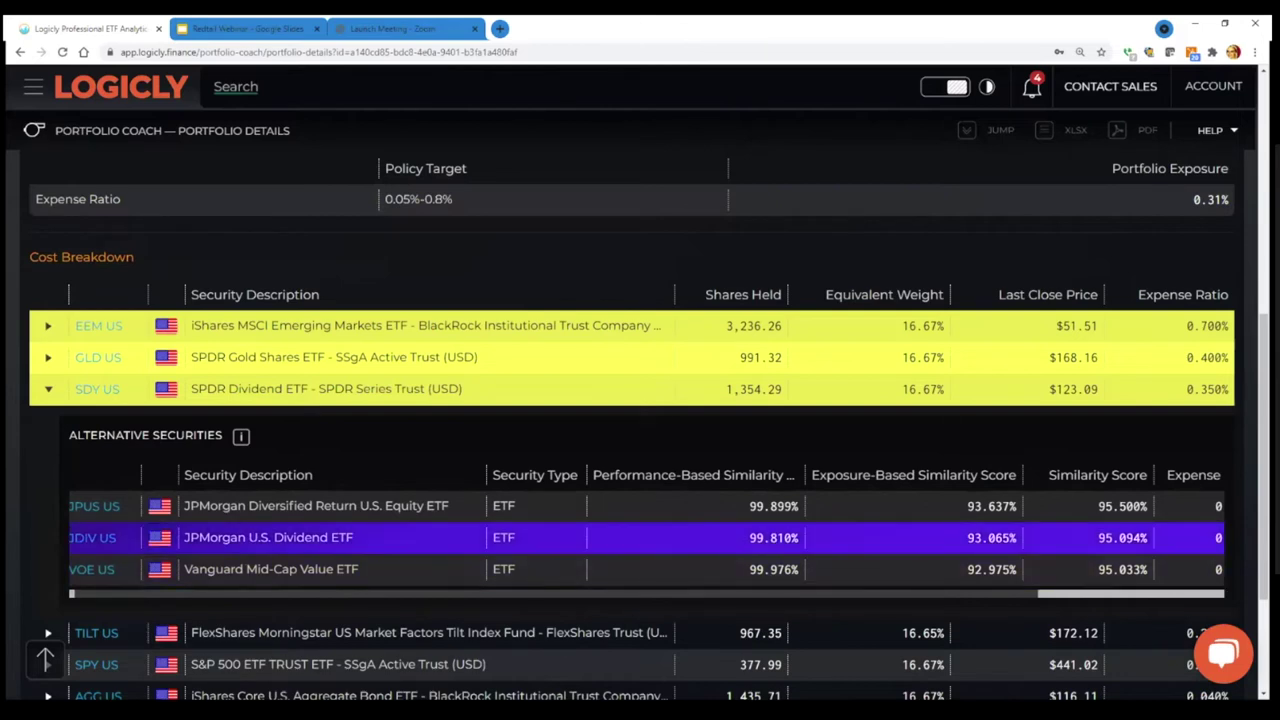
scroll(647, 537, right, 3)
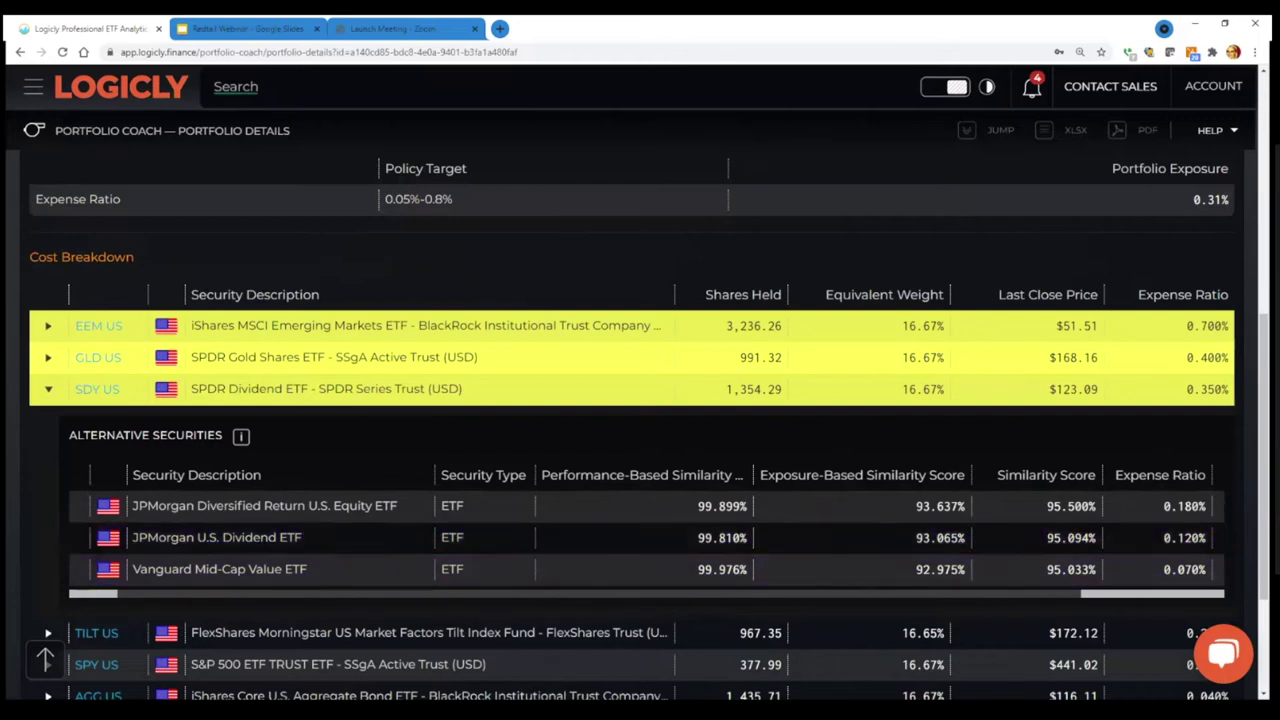
scroll(647, 537, right, 3)
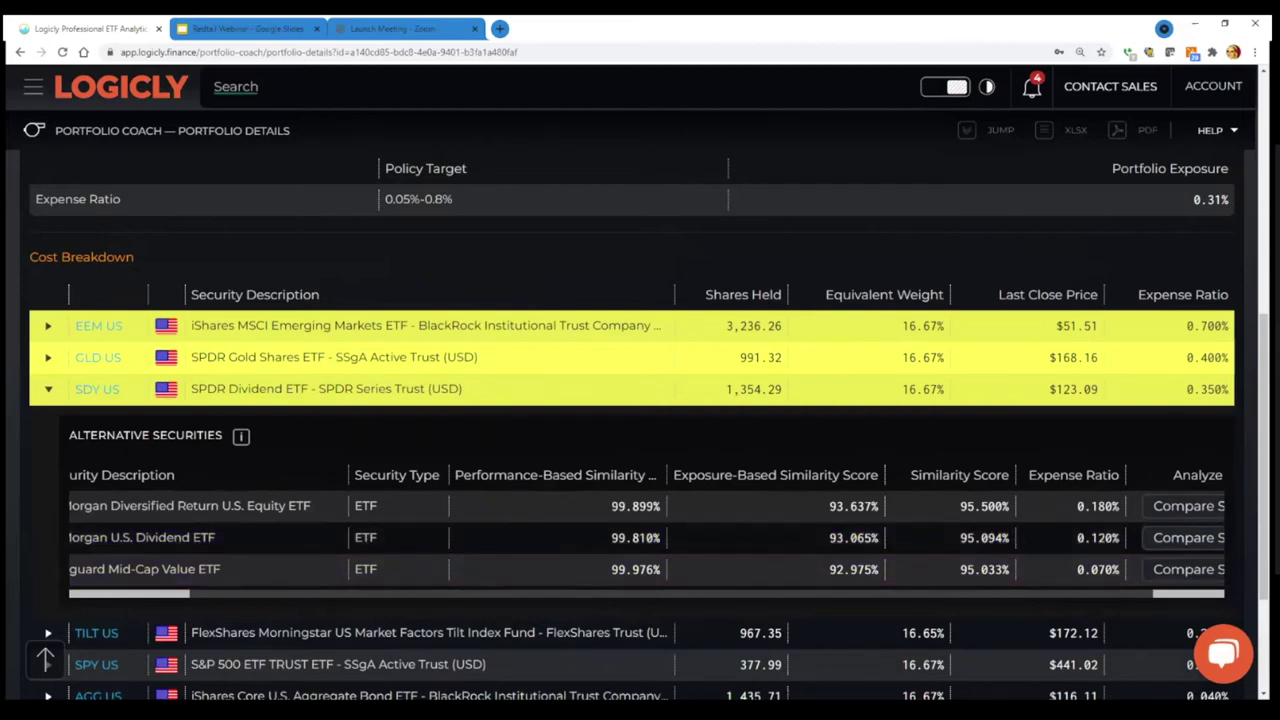
scroll(647, 531, right, 2)
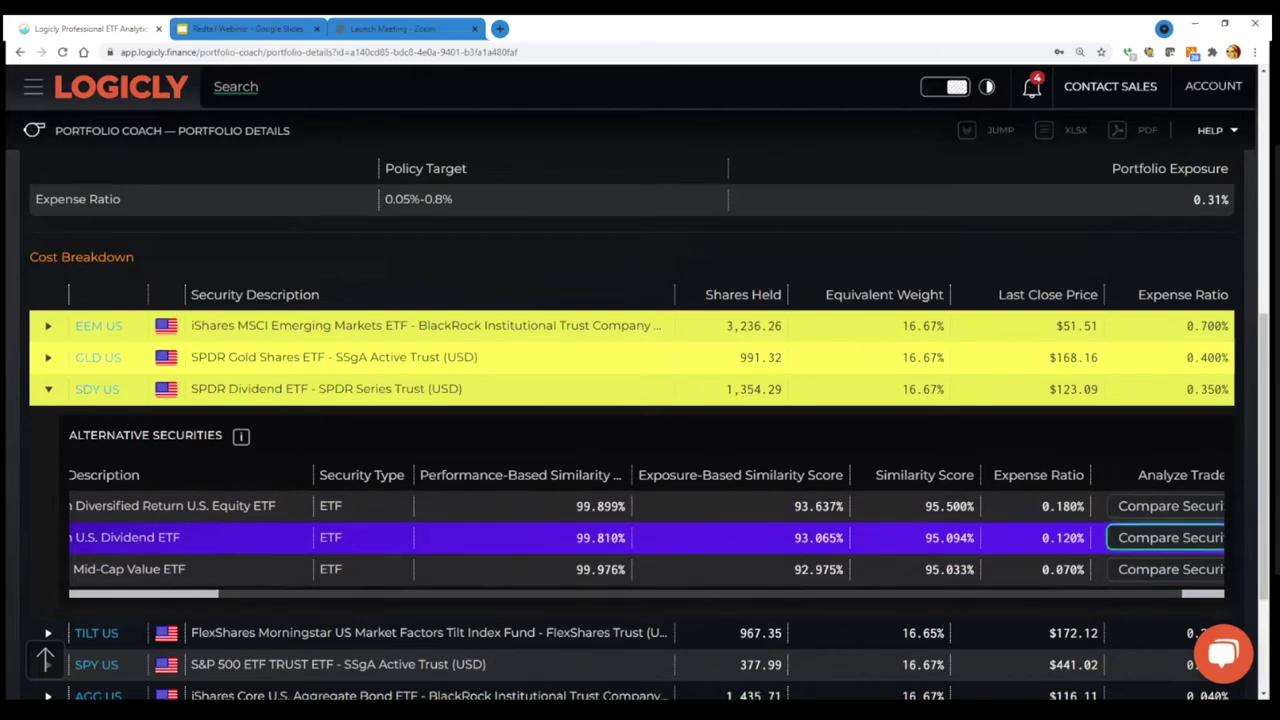
click(1166, 537)
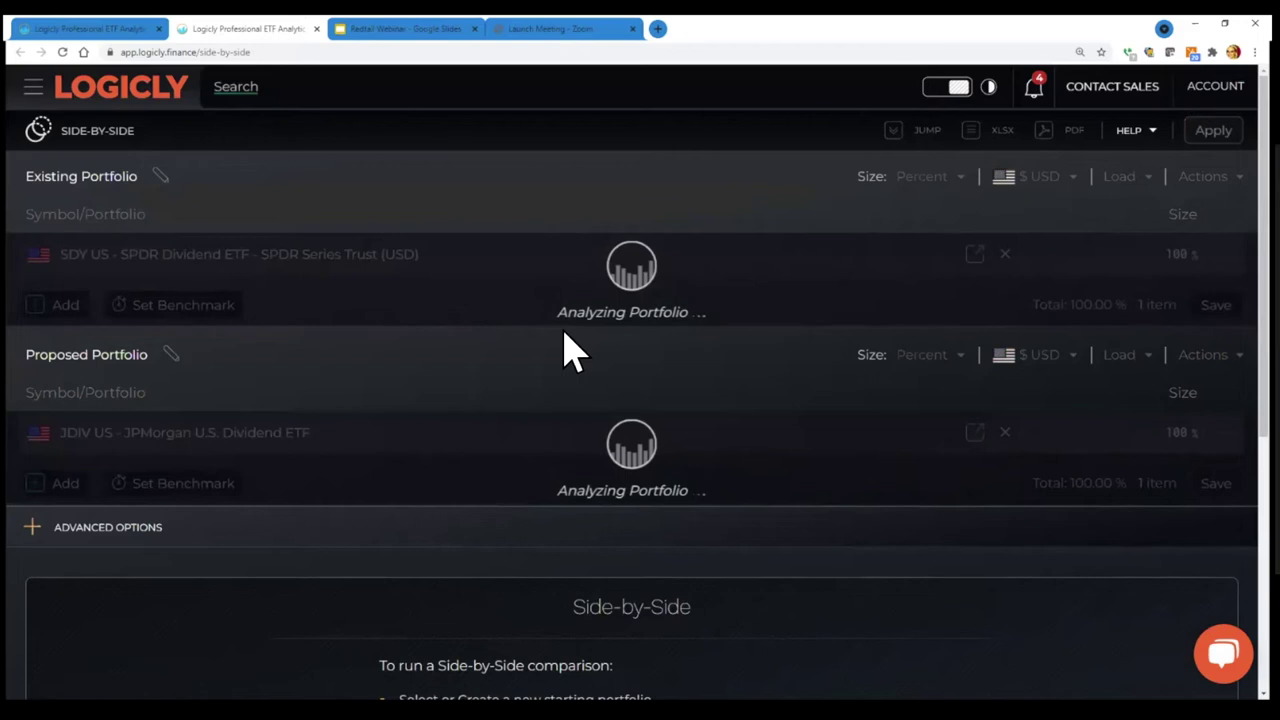
Scroll past Summary and Comparison Table to the Growth of $10,000 chart for both portfolios
scroll(565, 350, down, 3)
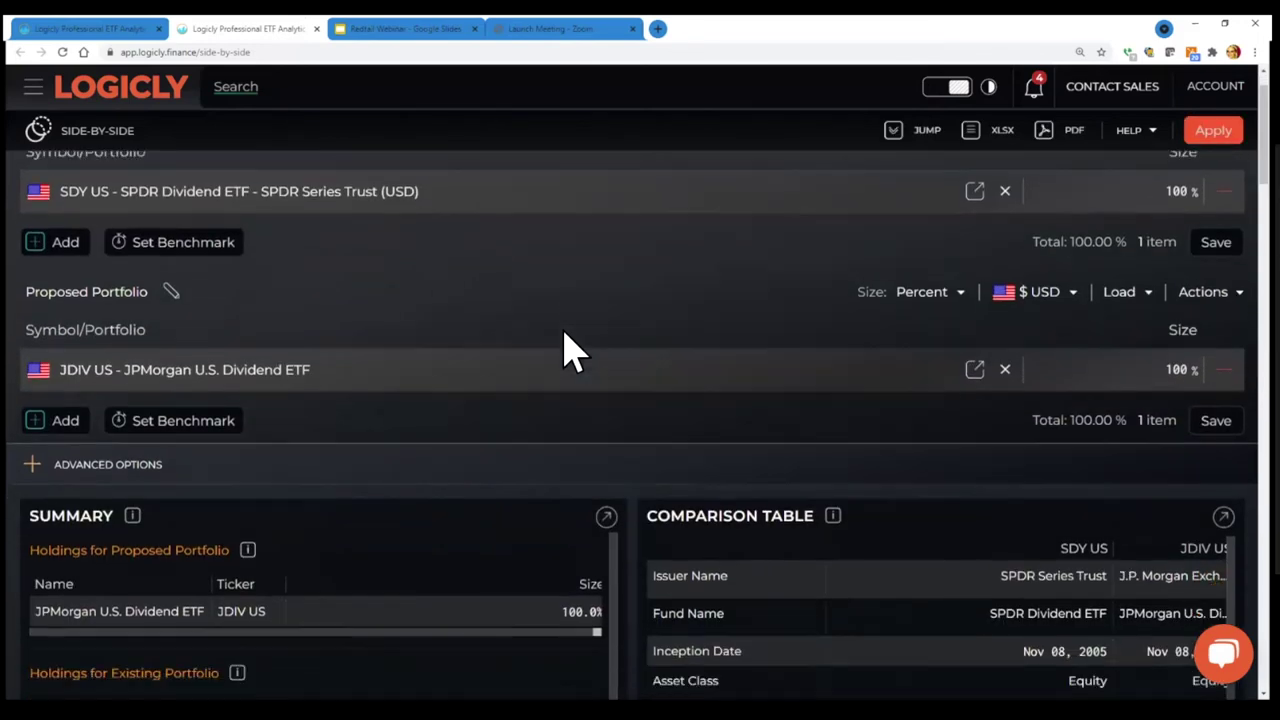
scroll(565, 350, down, 5)
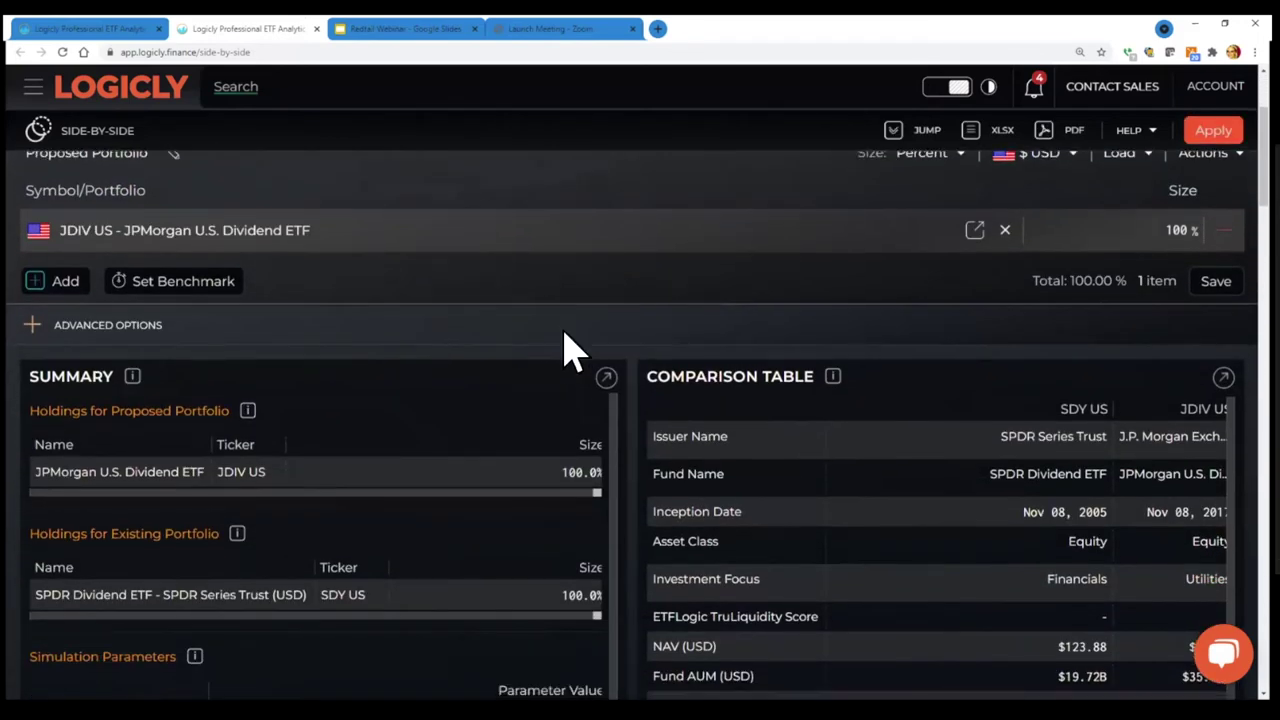
scroll(565, 350, down, 2)
scroll(748, 360, down, 2)
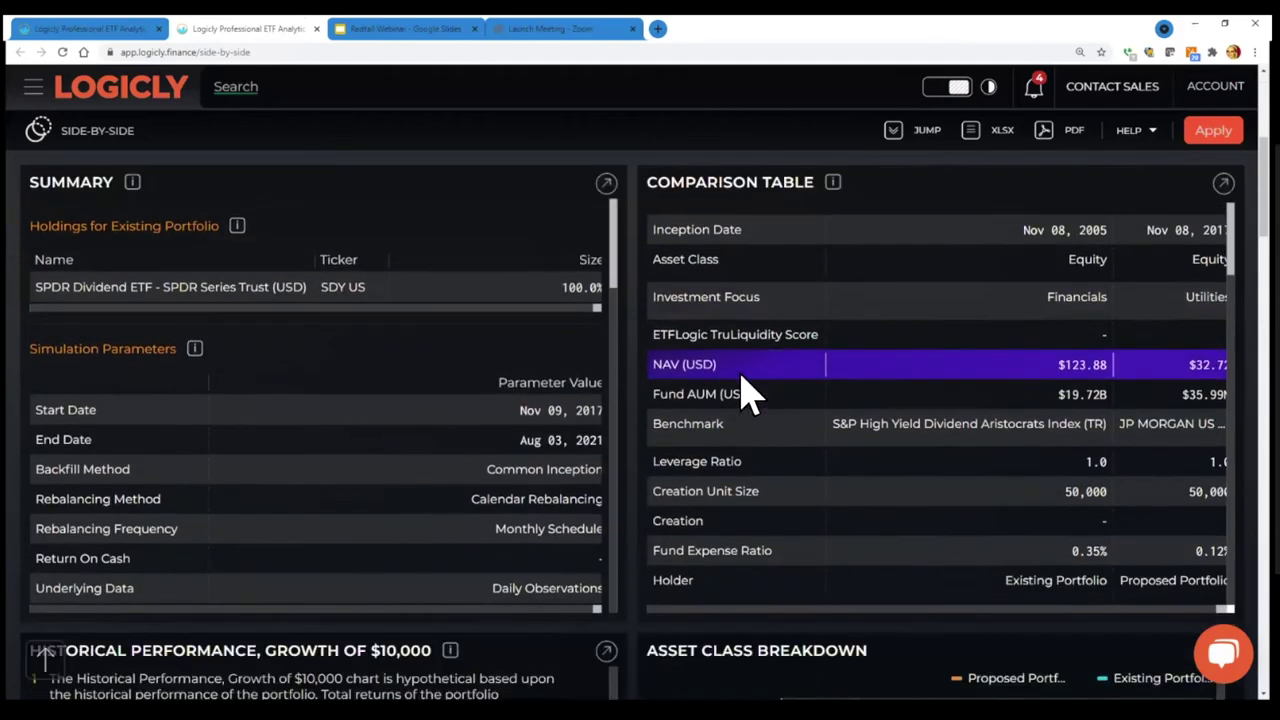
scroll(590, 455, down, 1)
scroll(590, 455, down, 6)
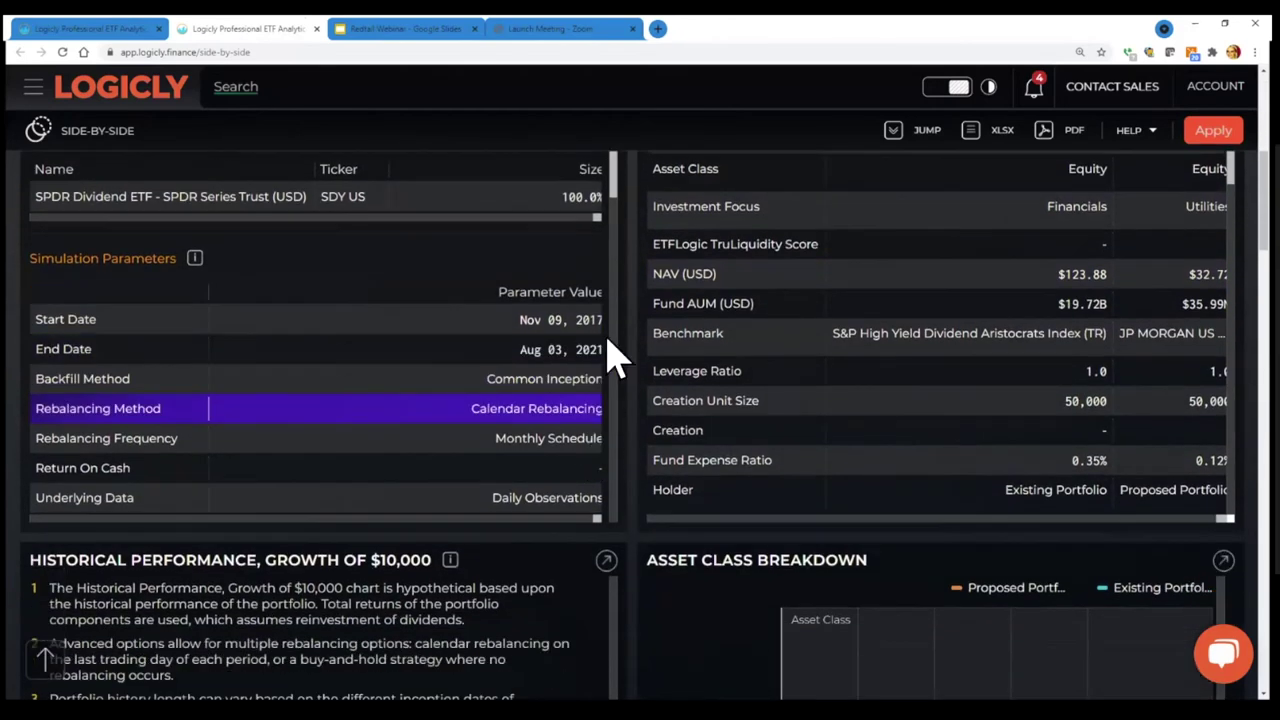
scroll(612, 370, down, 3)
scroll(640, 380, down, 3)
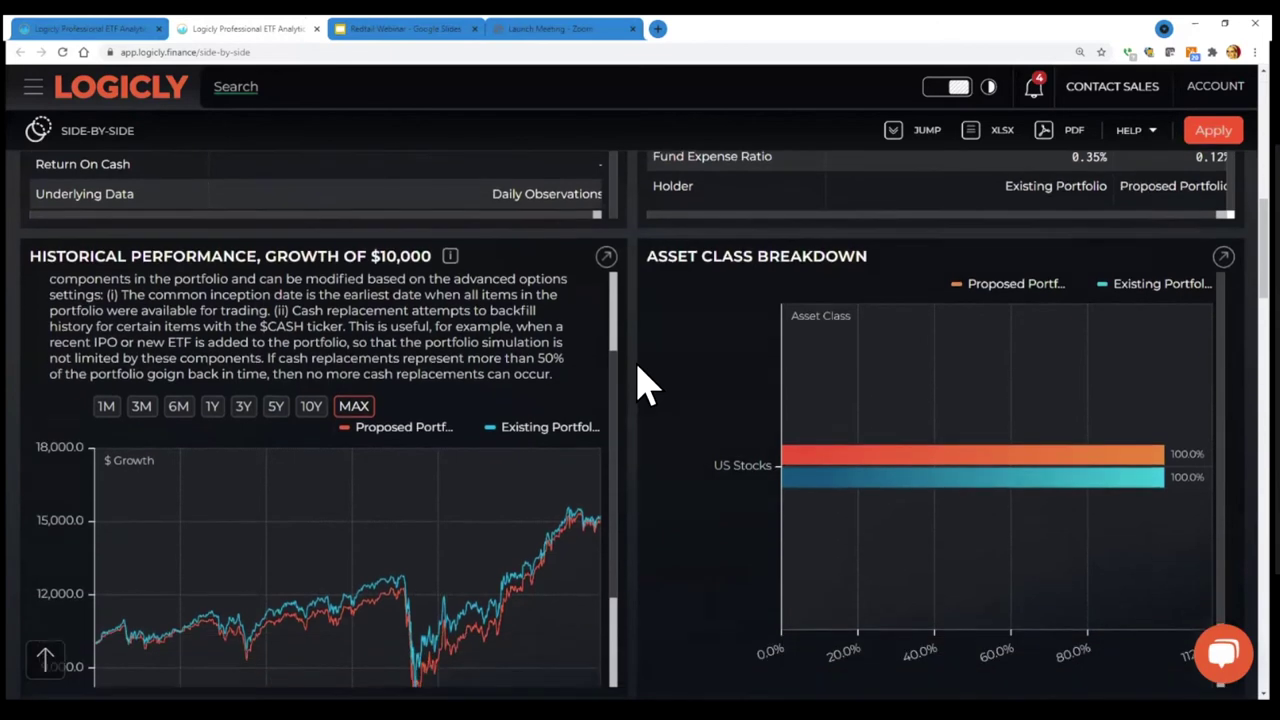
scroll(660, 385, down, 2)
scroll(617, 380, down, 2)
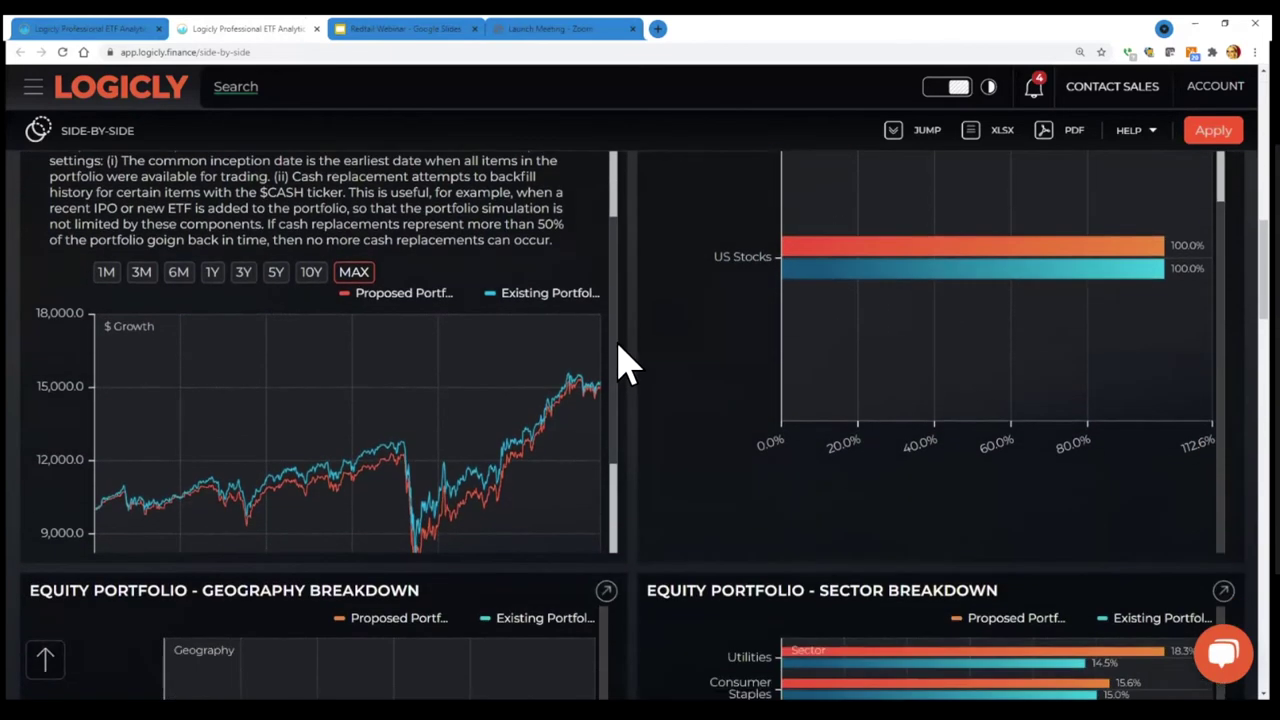
scroll(617, 380, down, 1)
scroll(617, 385, down, 2)
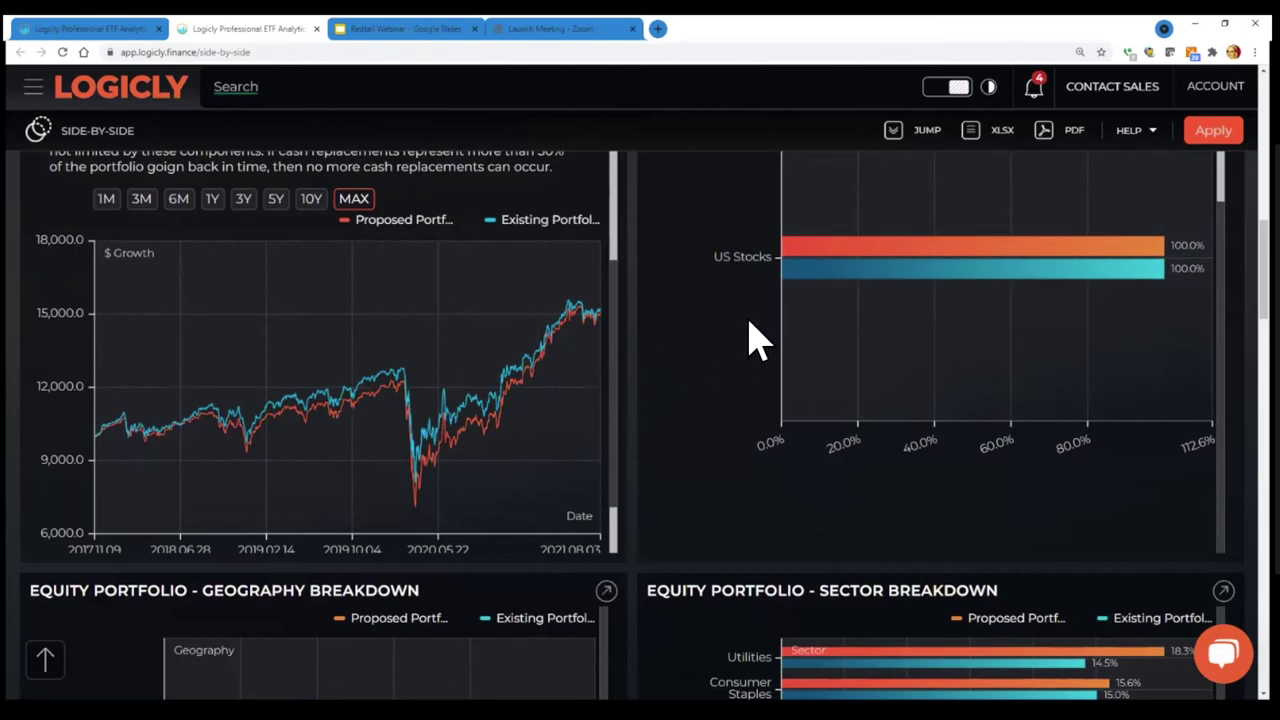
Scroll through the breakdown panels to Trailing Returns, where the proposed portfolio shows 13.87% versus 12.00%
scroll(757, 340, down, 1)
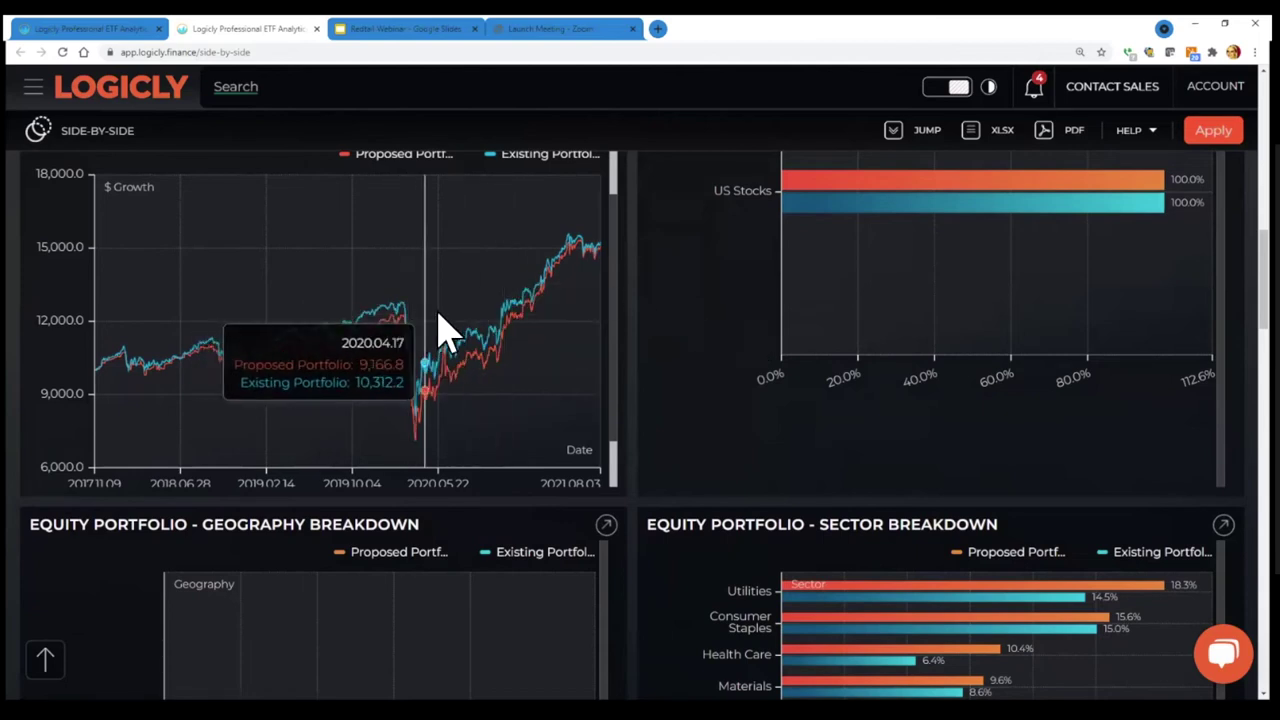
scroll(701, 284, down, 4)
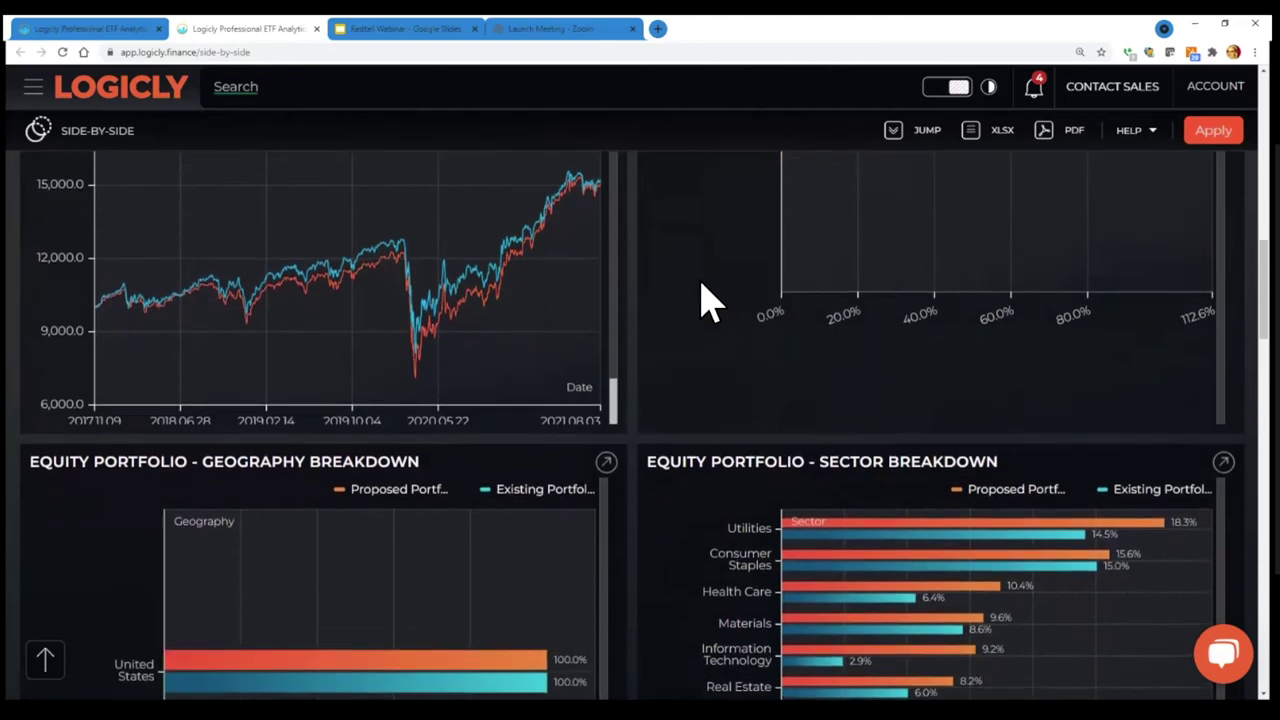
scroll(703, 292, down, 1)
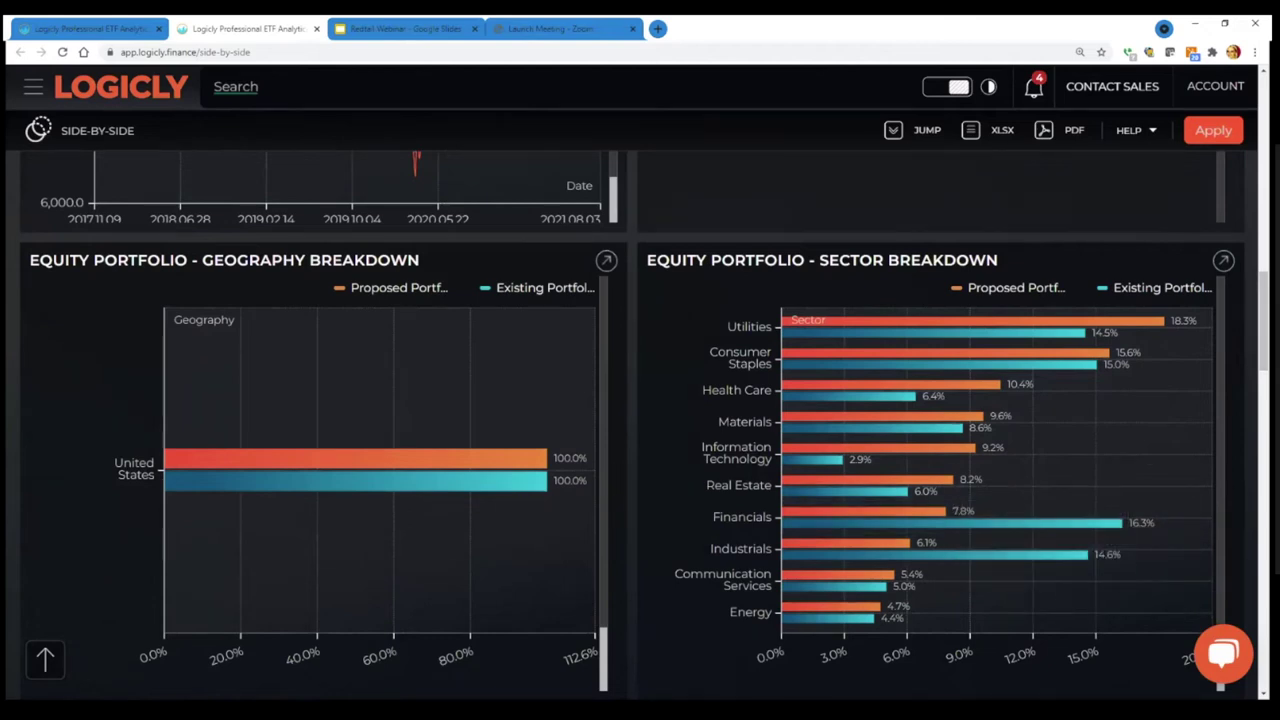
scroll(640, 420, up, 1)
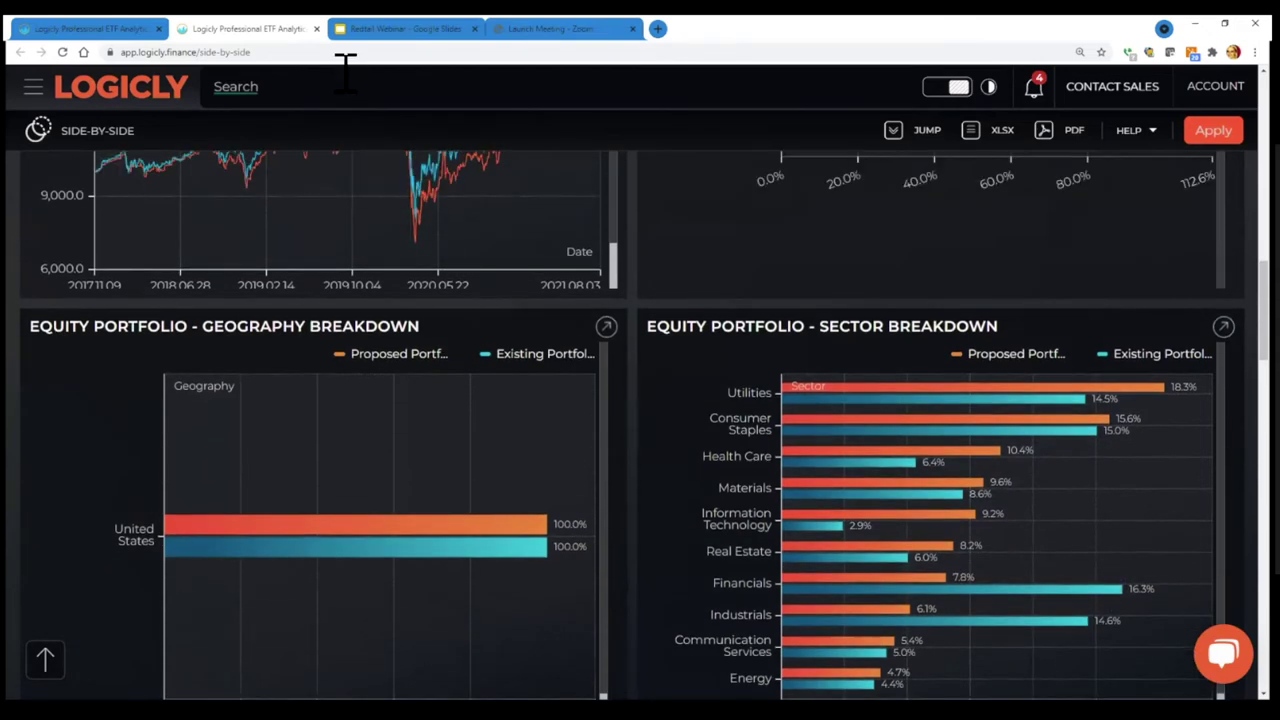
scroll(520, 266, down, 1)
scroll(672, 410, down, 1)
scroll(631, 449, down, 3)
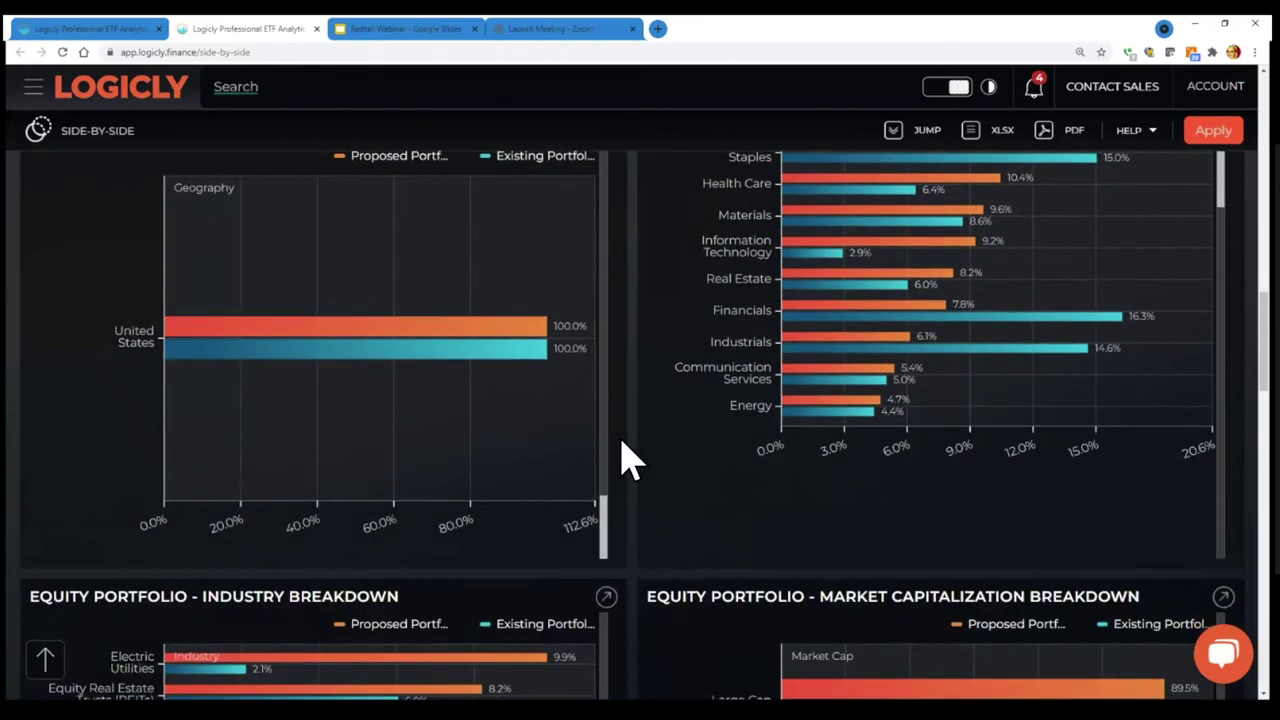
scroll(628, 460, down, 3)
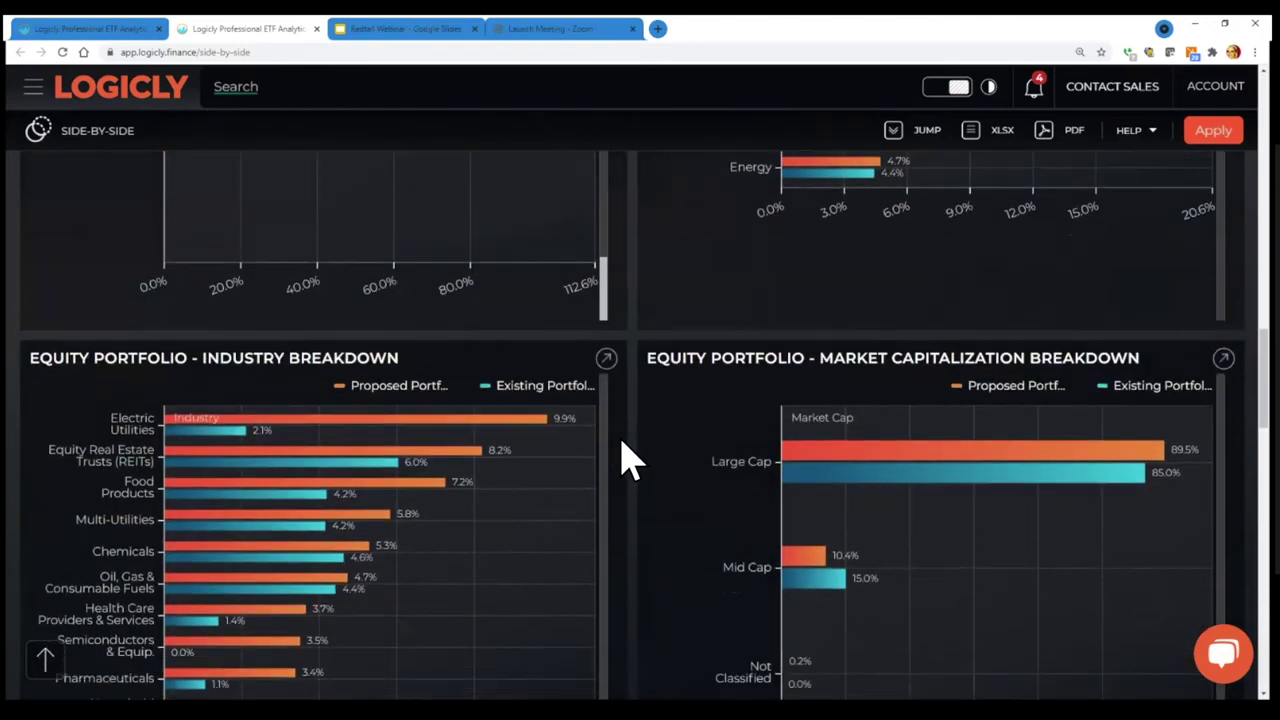
scroll(628, 465, down, 3)
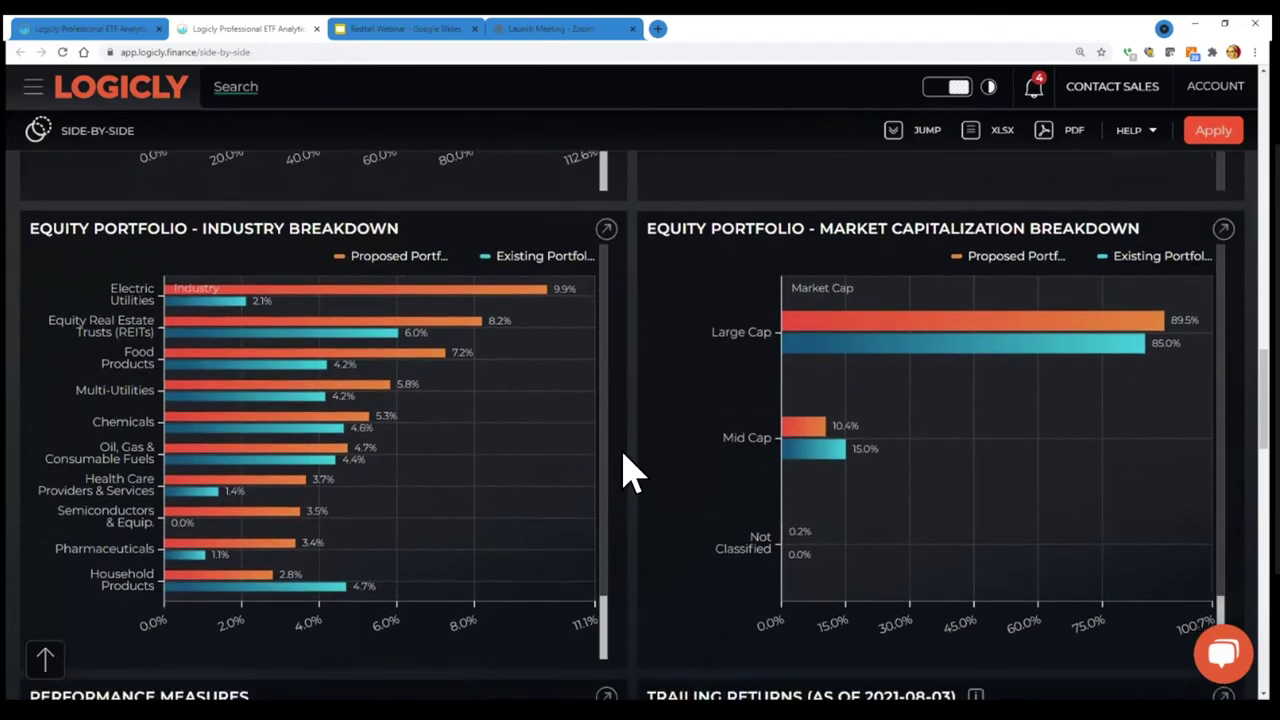
scroll(628, 470, down, 5)
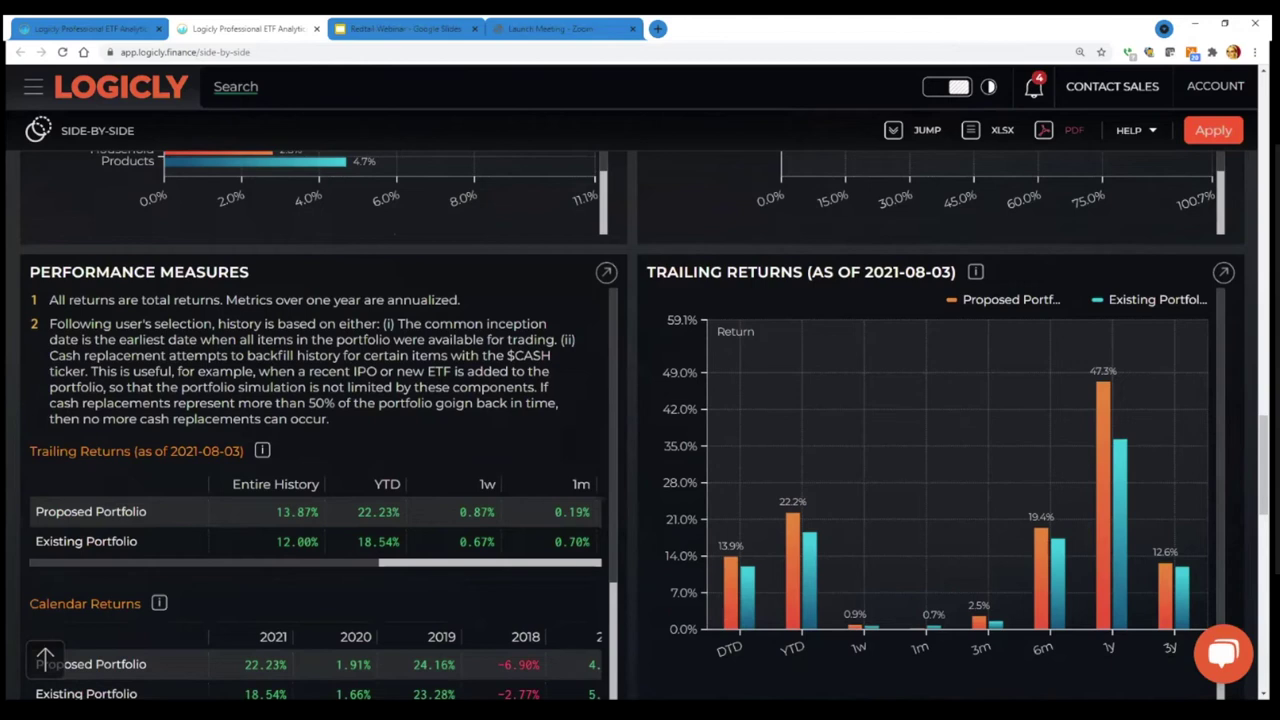
Build a PDF report of Comparison Table, Asset Class, Geography and Industry breakdowns, then clear the cover-page logo
click(1060, 130)
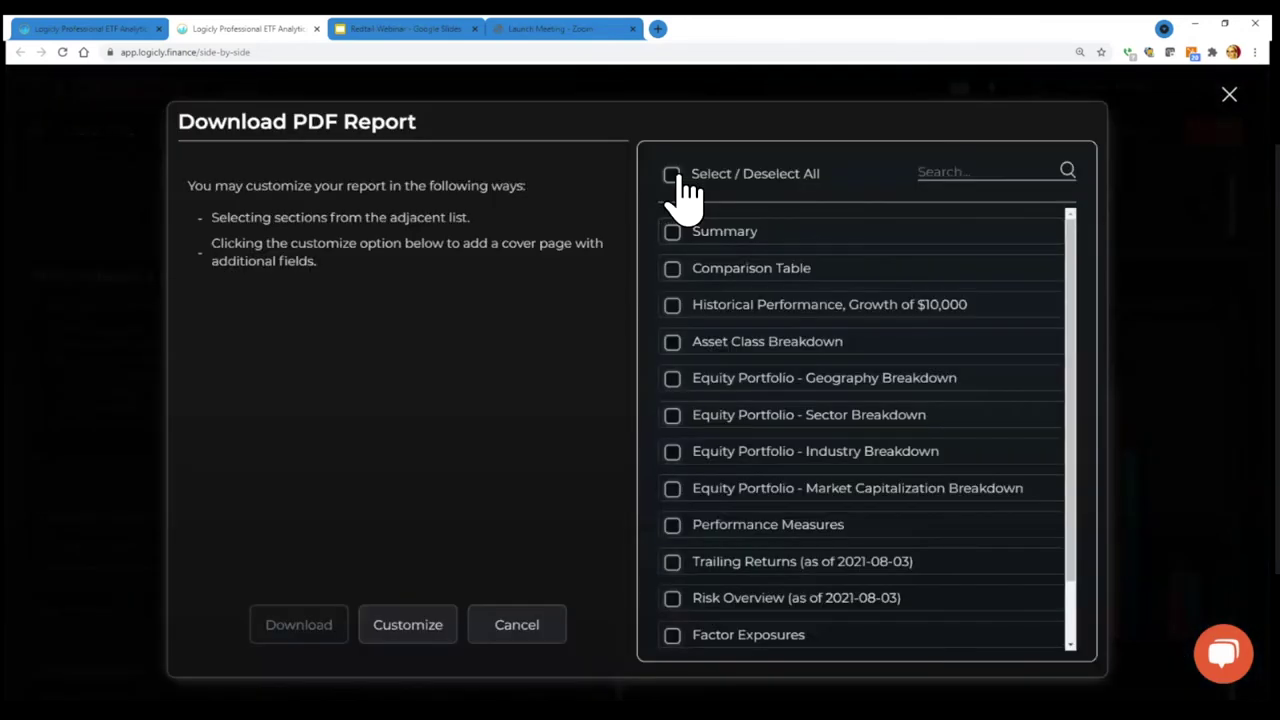
click(672, 176)
click(674, 180)
click(680, 272)
click(680, 341)
click(680, 378)
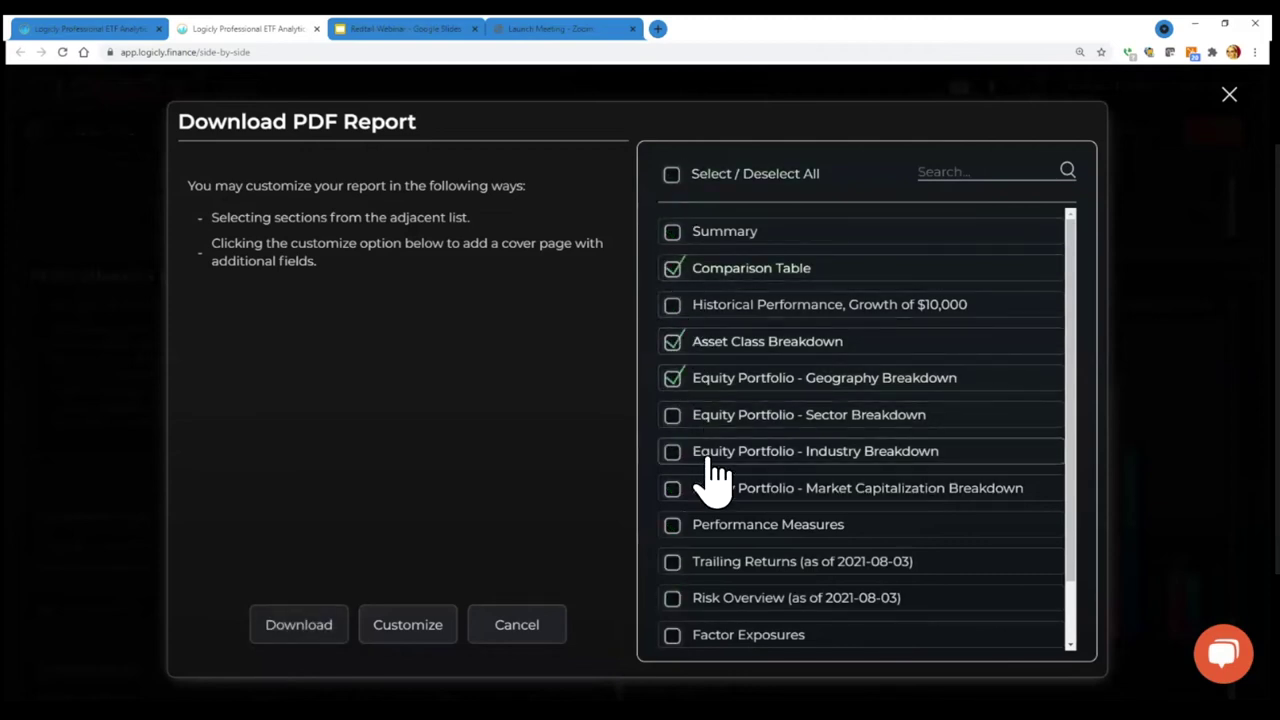
click(695, 451)
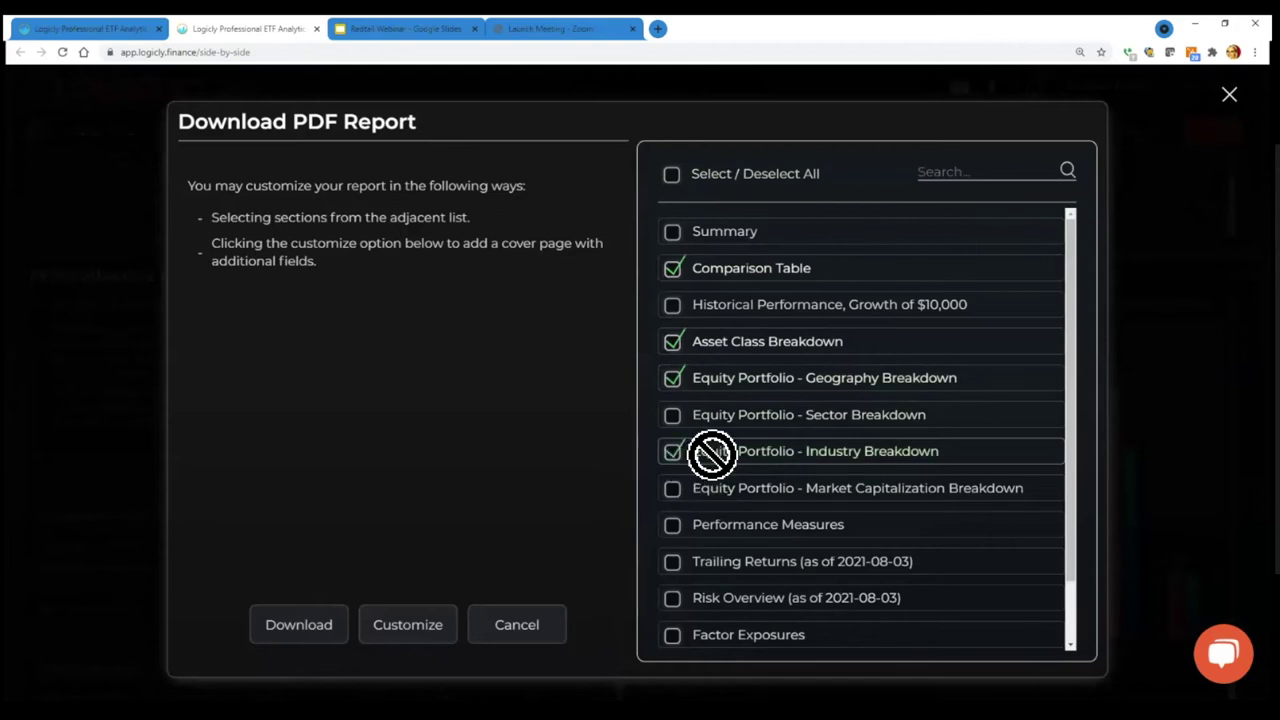
drag(712, 454, 700, 341)
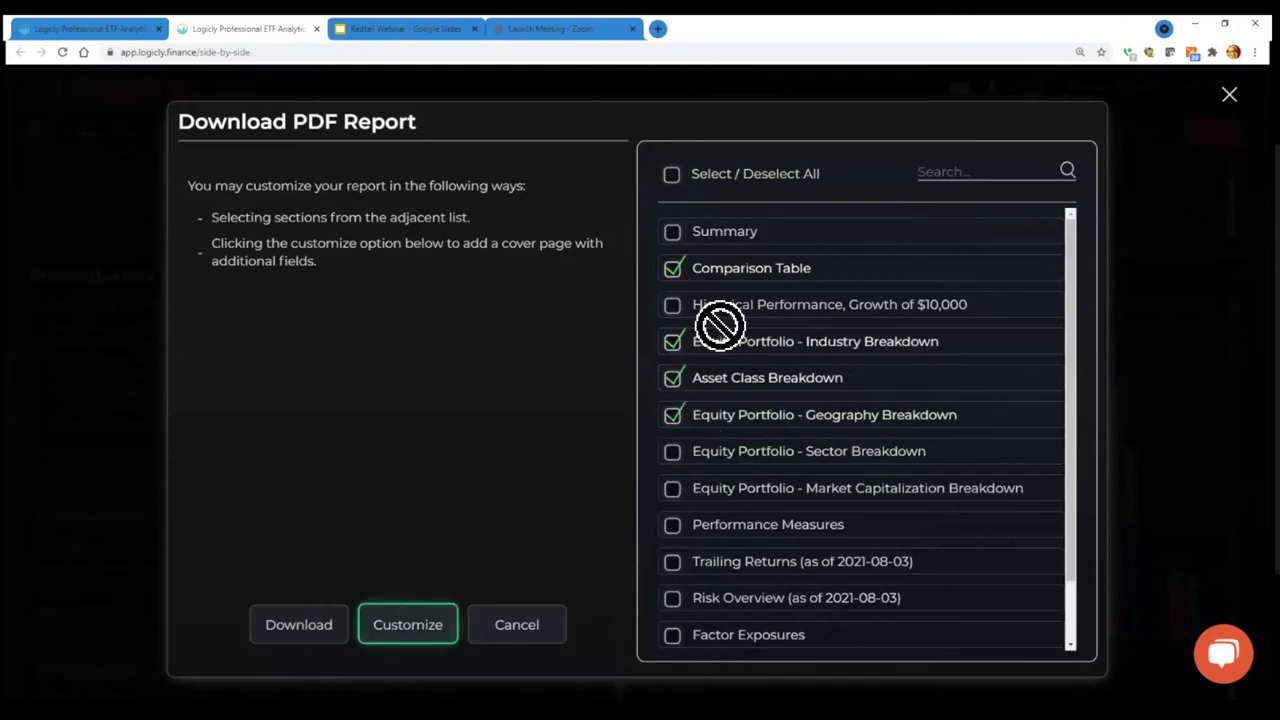
click(407, 624)
click(958, 276)
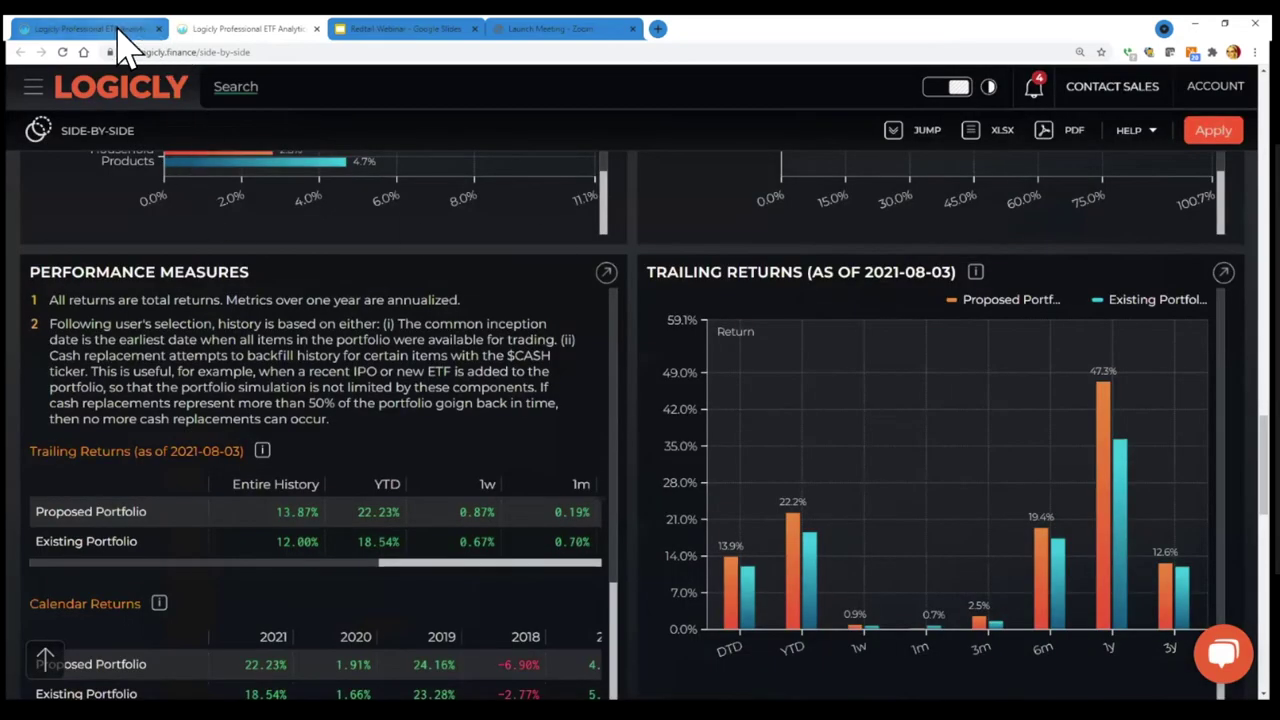
Return to the portfolio details page and slide the policy card carousel right
click(157, 32)
scroll(514, 320, up, 2)
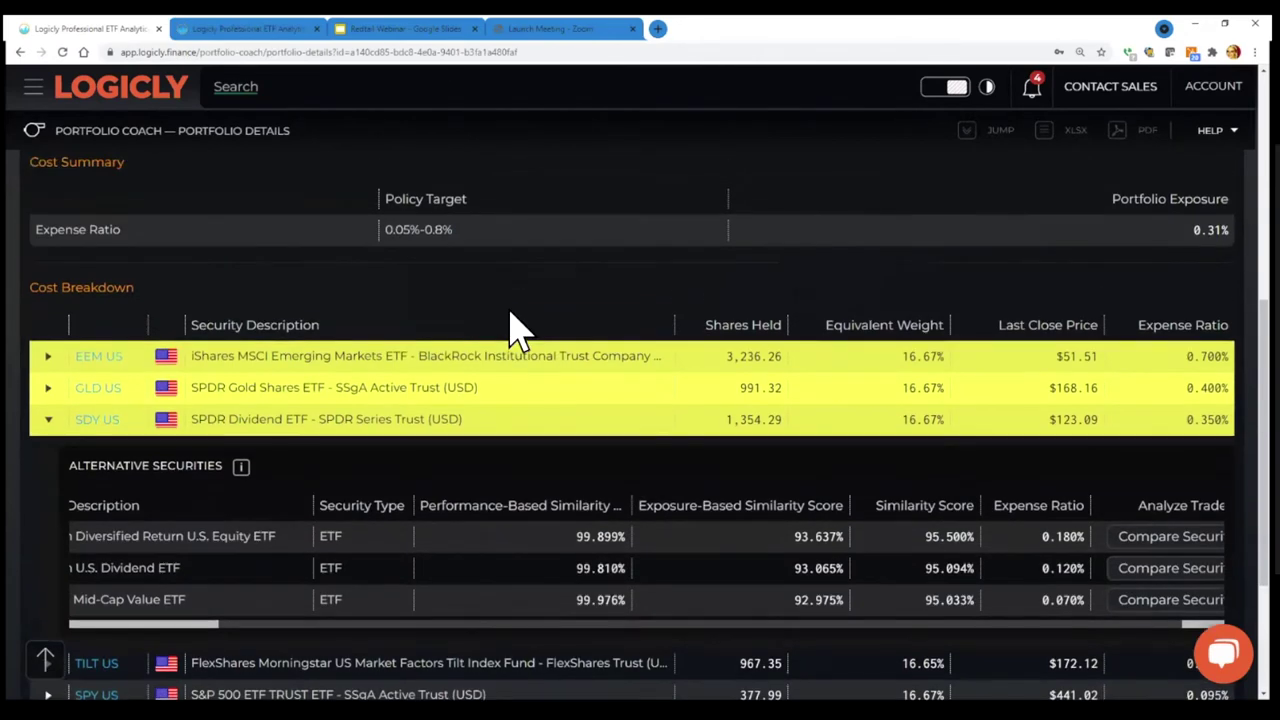
scroll(970, 350, up, 5)
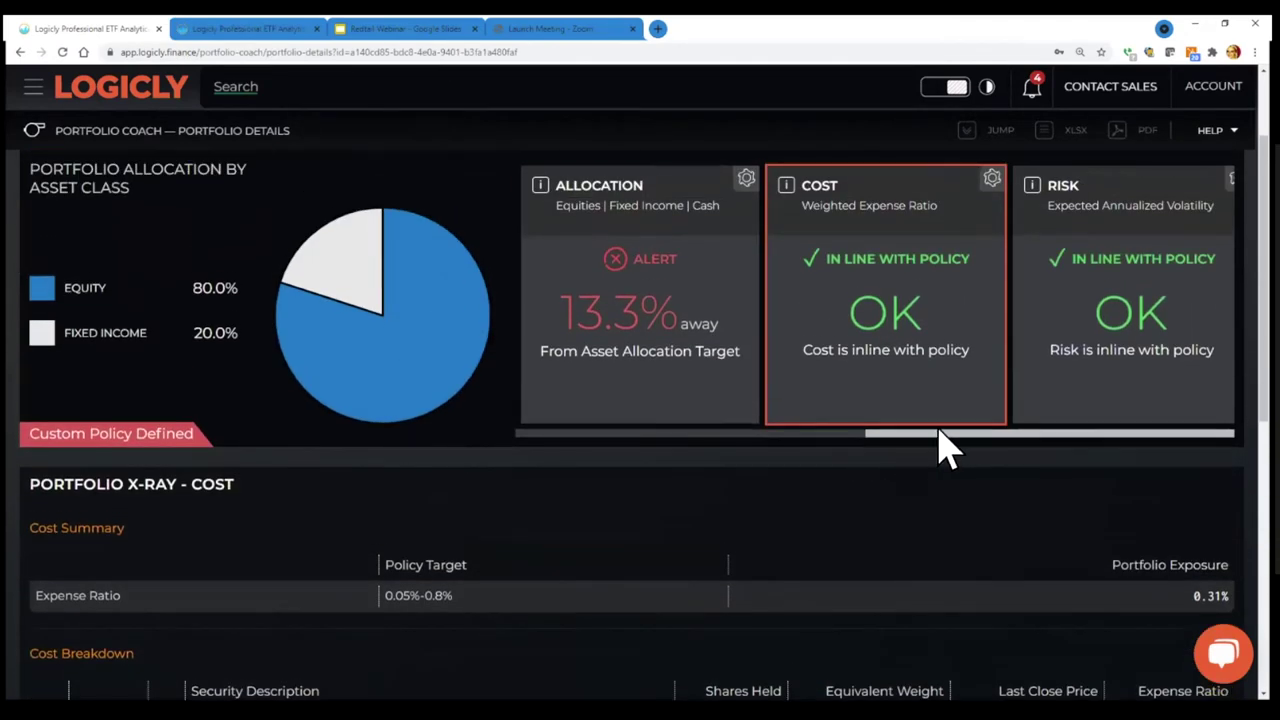
drag(940, 432, 1115, 432)
scroll(1050, 380, down, 1)
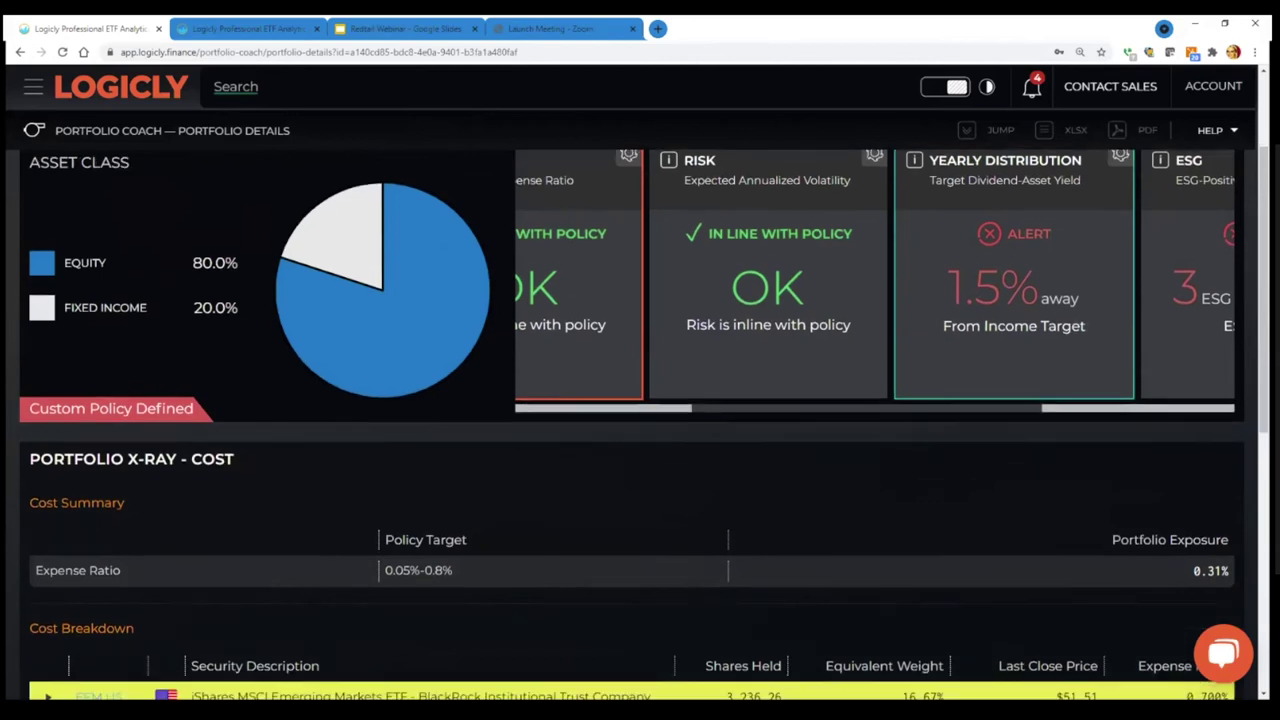
scroll(1050, 380, up, 1)
scroll(643, 400, up, 1)
Show the Yearly Distribution income analysis, then scroll the policy cards right to reveal the ESG card
click(1013, 400)
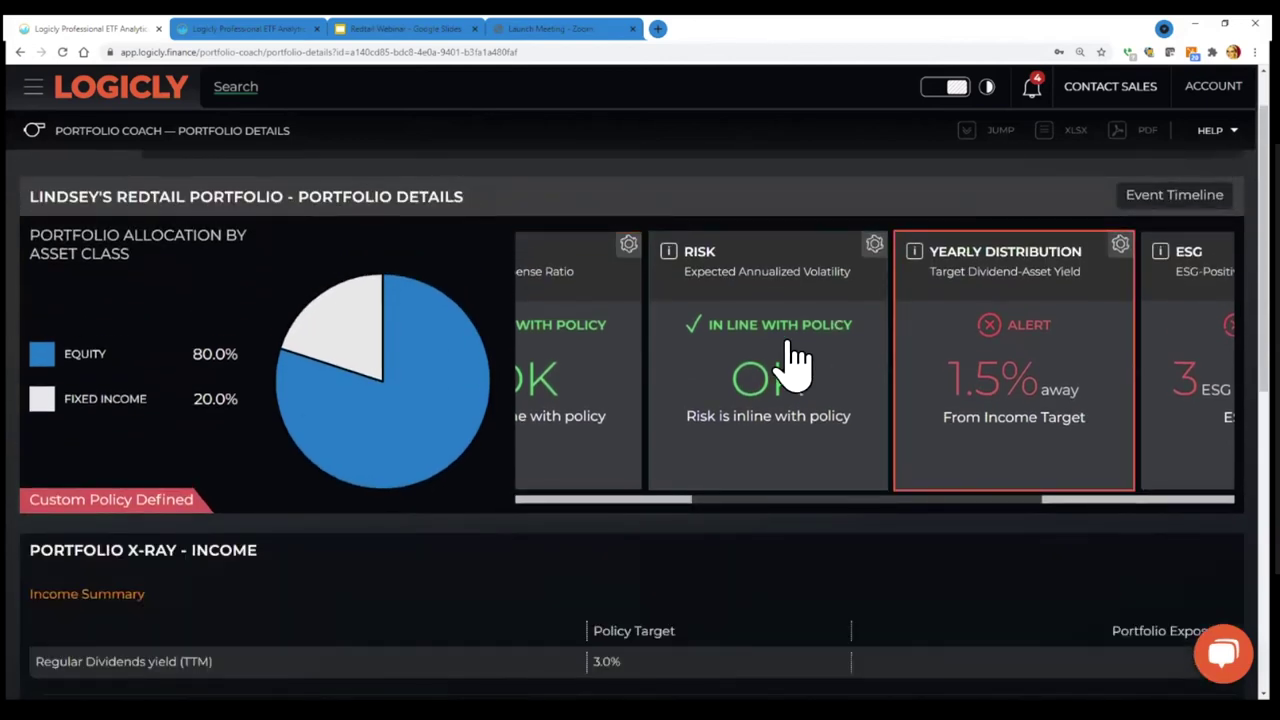
scroll(800, 370, down, 2)
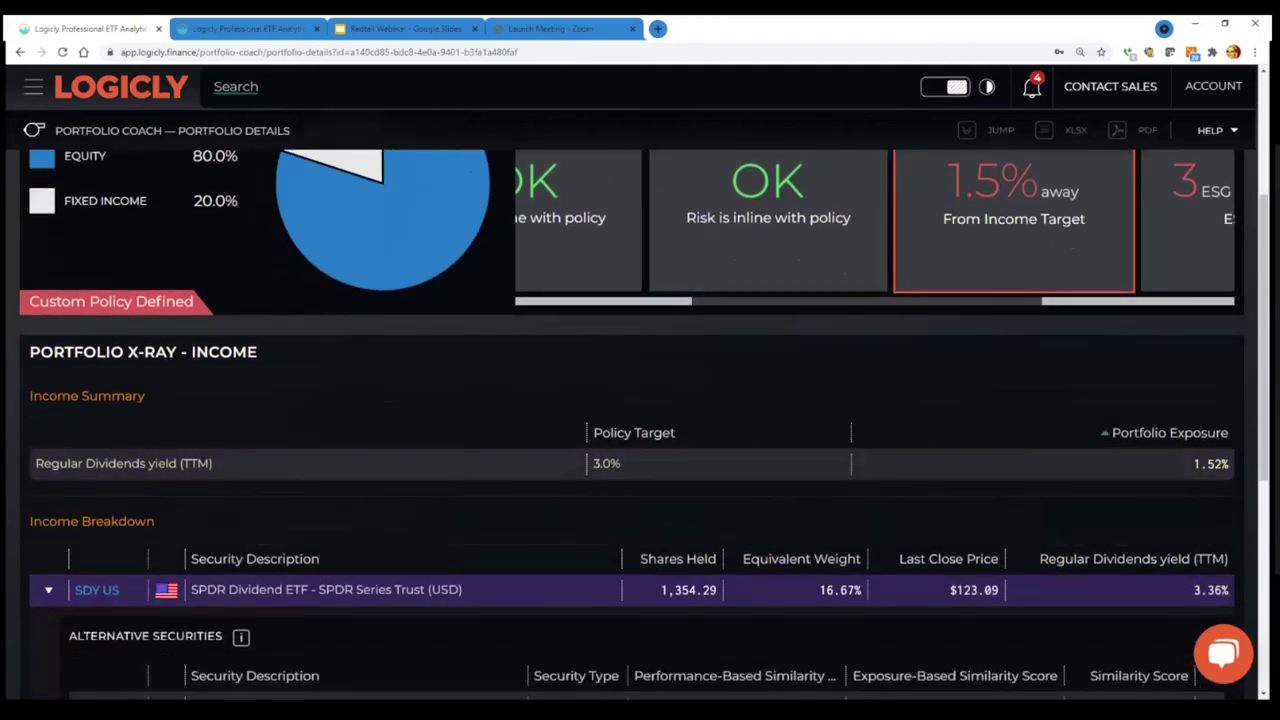
scroll(640, 400, up, 1)
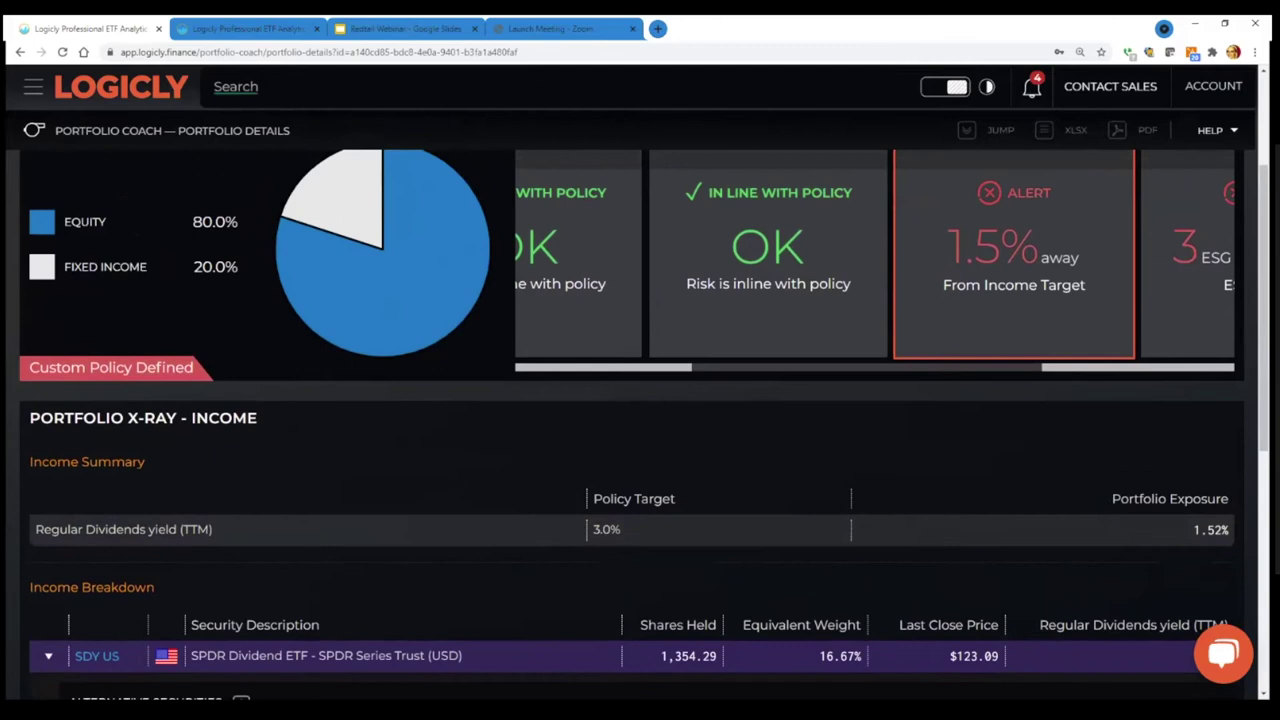
scroll(1130, 420, down, 3)
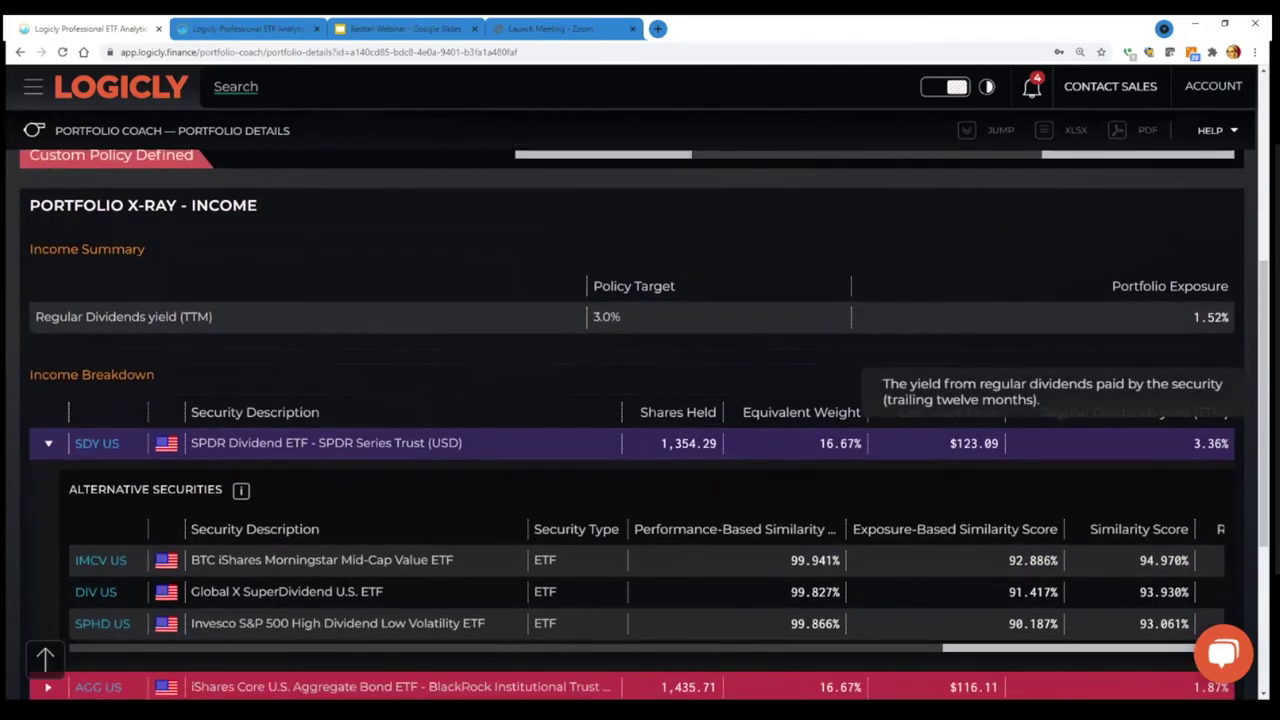
scroll(1130, 420, down, 1)
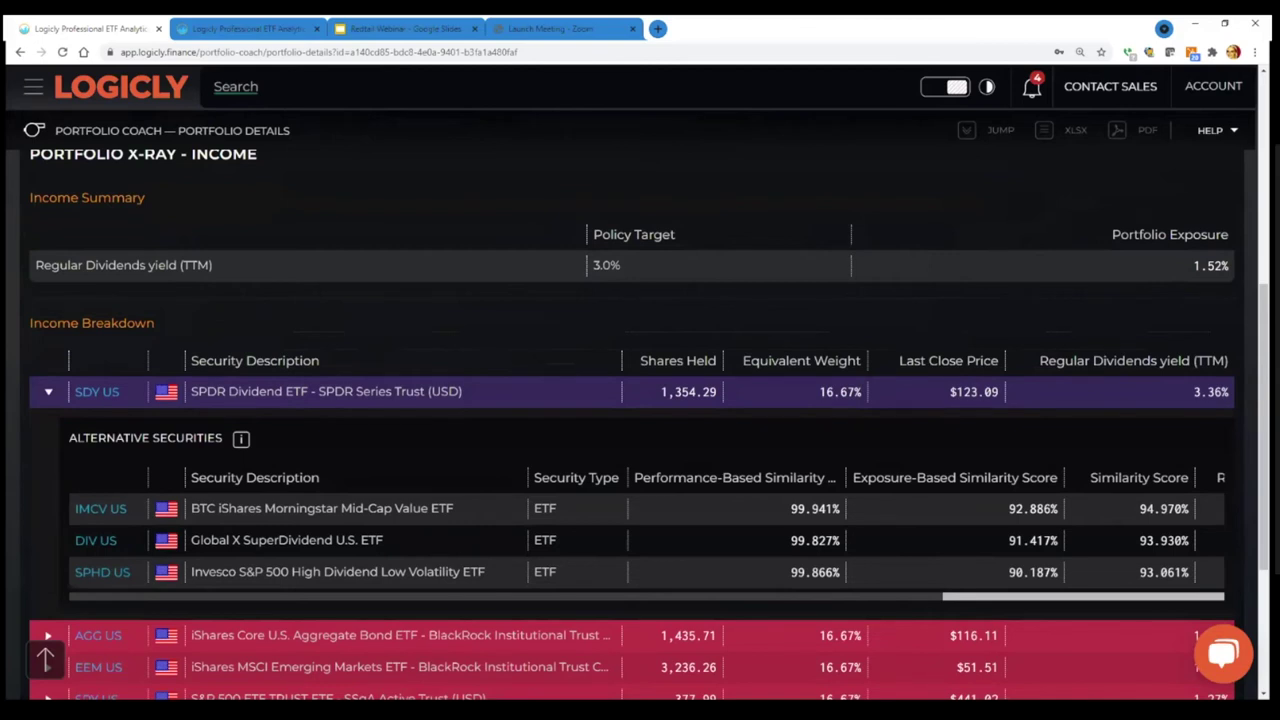
scroll(906, 535, down, 1)
scroll(950, 532, right, 1)
scroll(955, 545, right, 5)
scroll(700, 460, up, 1)
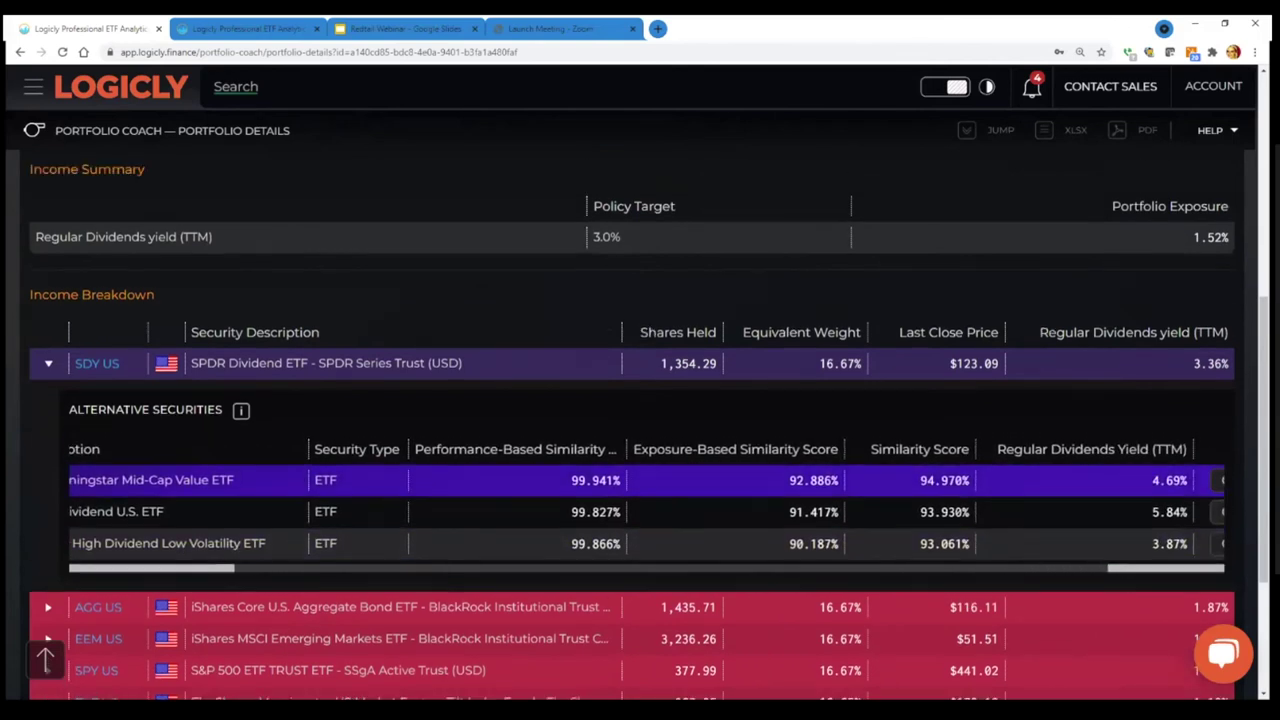
scroll(640, 420, up, 5)
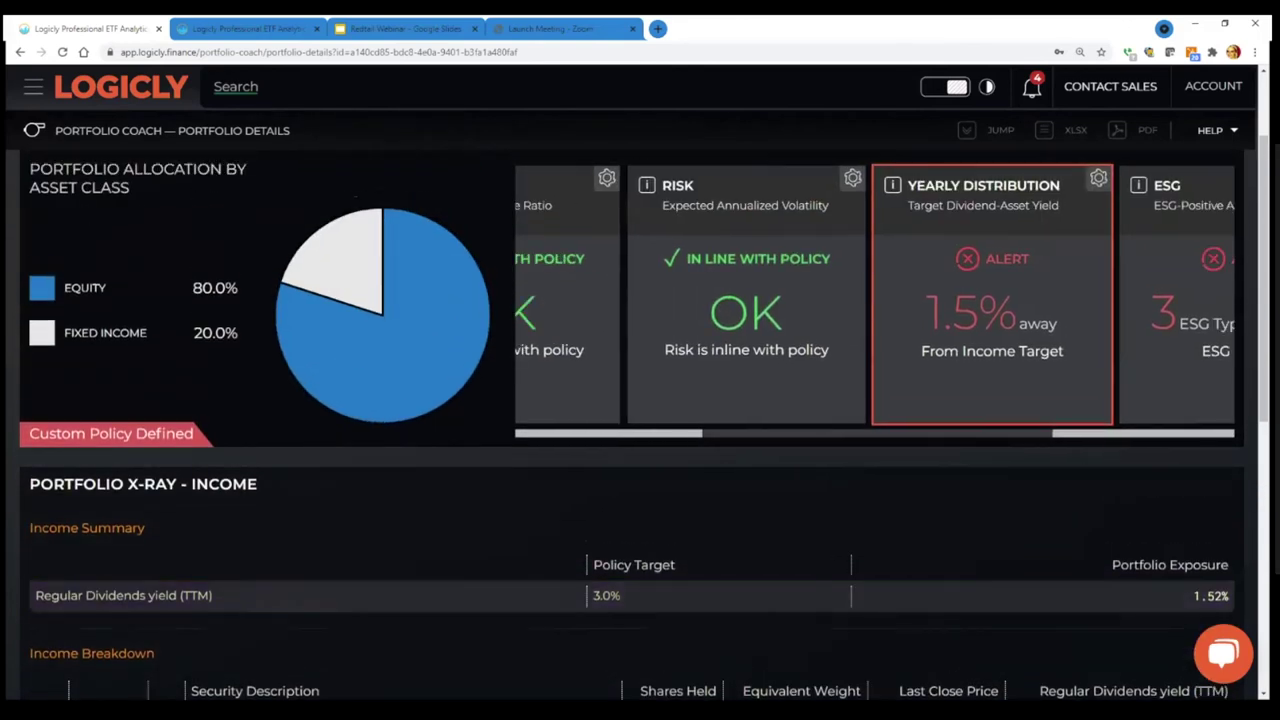
scroll(980, 300, right, 3)
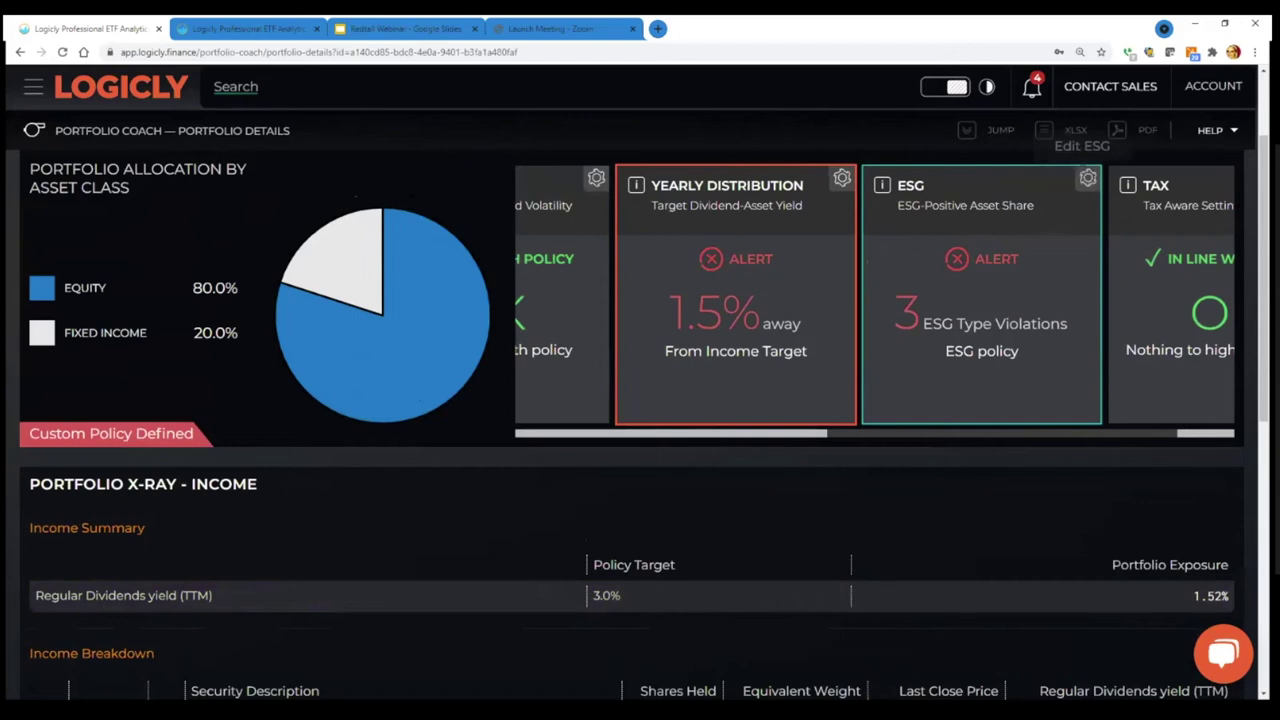
Review ESG flags at 2.50% permissible weight, keeping all selected, and open the portfolio's ESG X-ray
click(1087, 178)
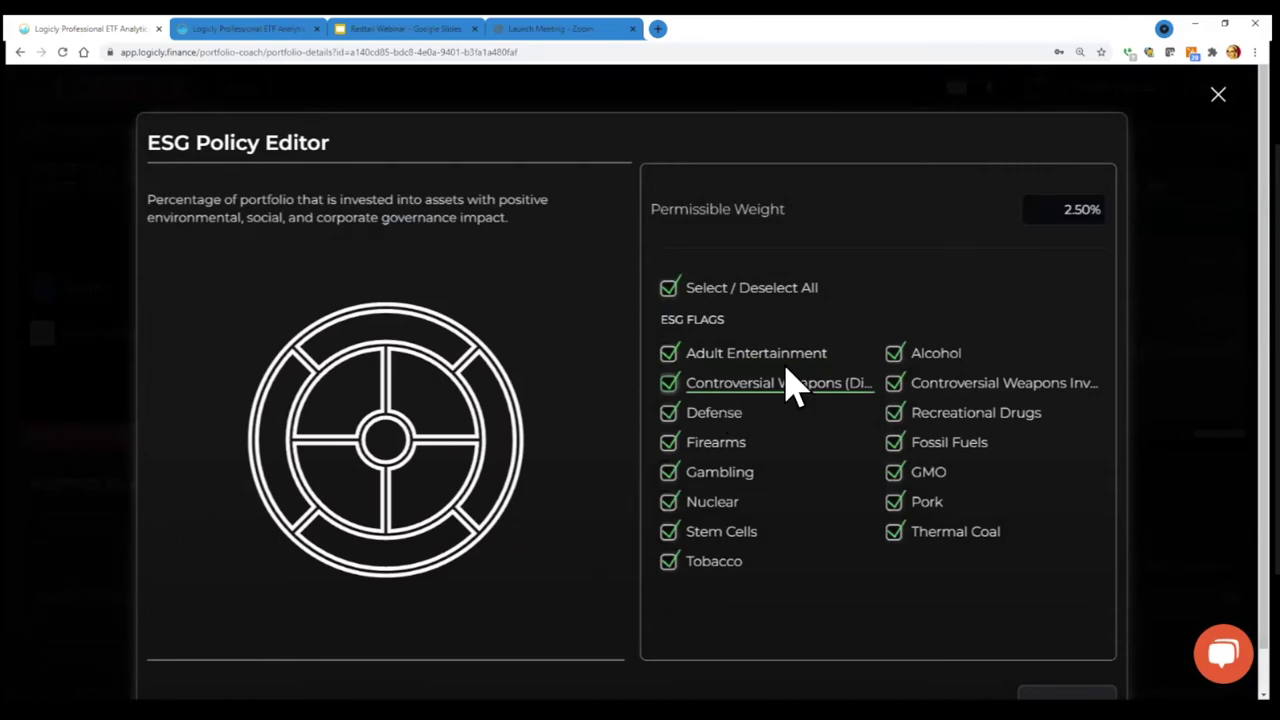
drag(1064, 209, 1100, 209)
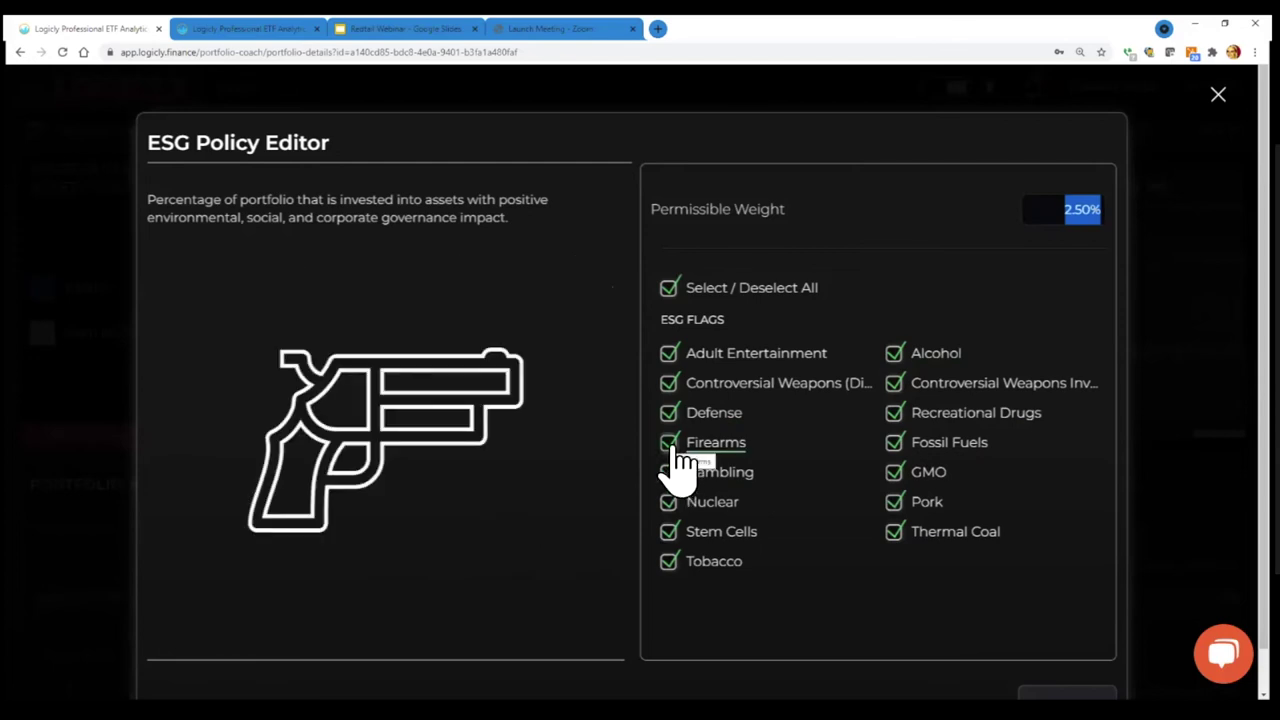
click(684, 292)
click(670, 446)
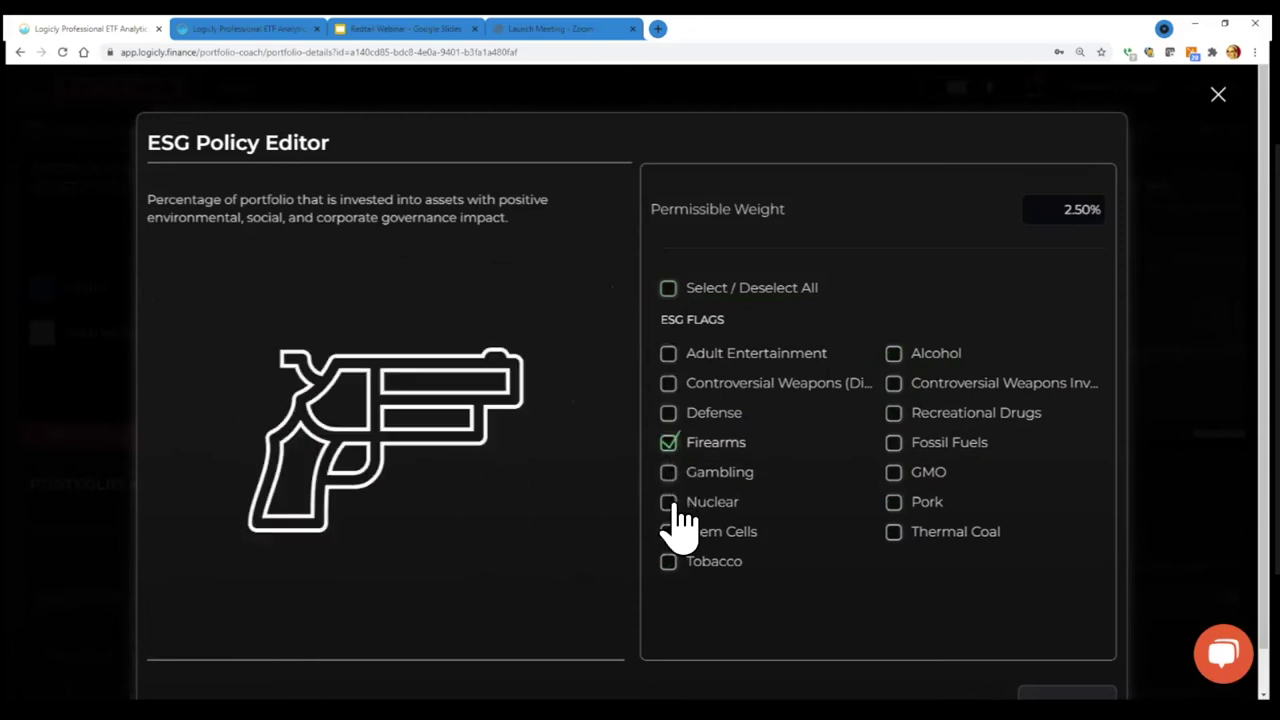
click(671, 504)
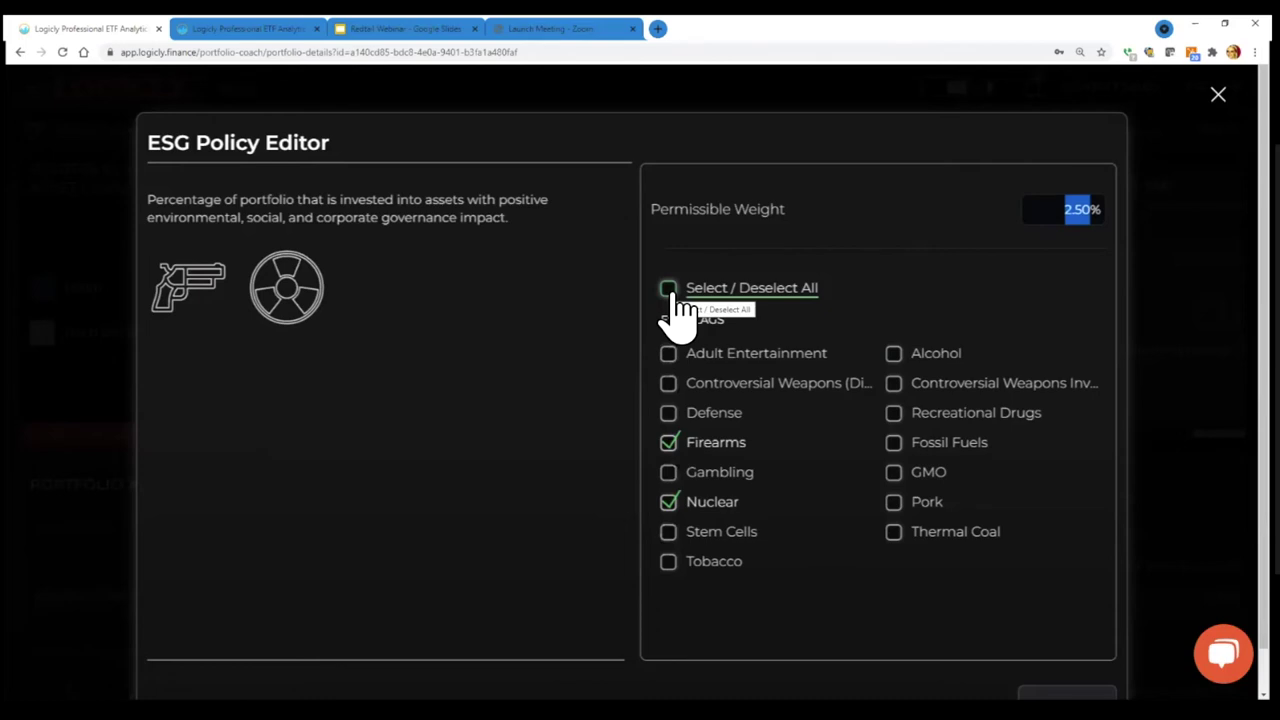
click(674, 297)
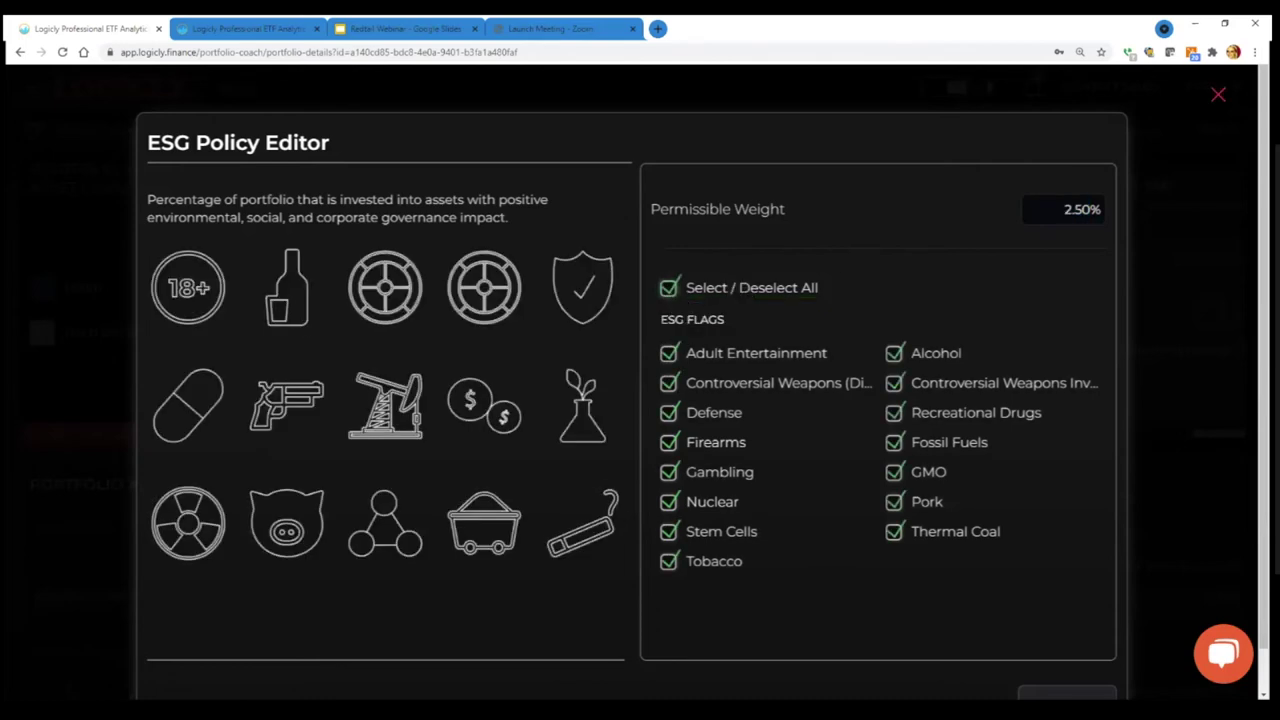
click(1218, 94)
click(947, 345)
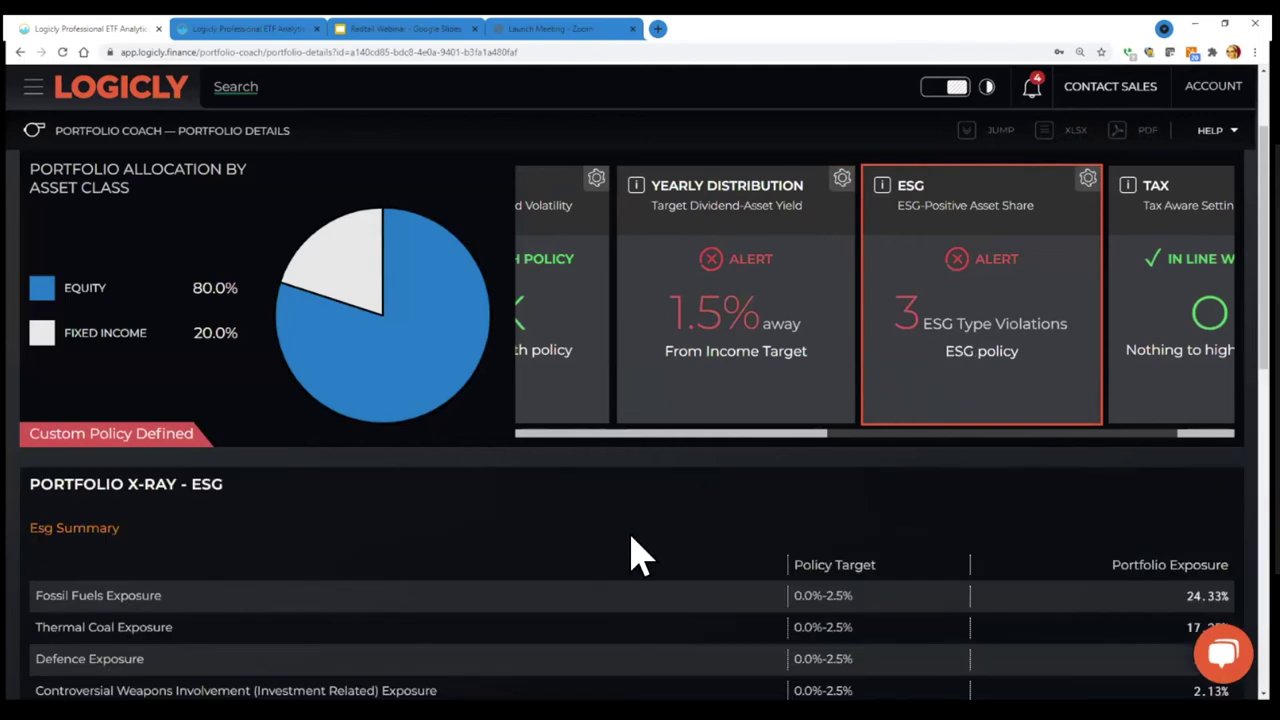
scroll(632, 548, down, 5)
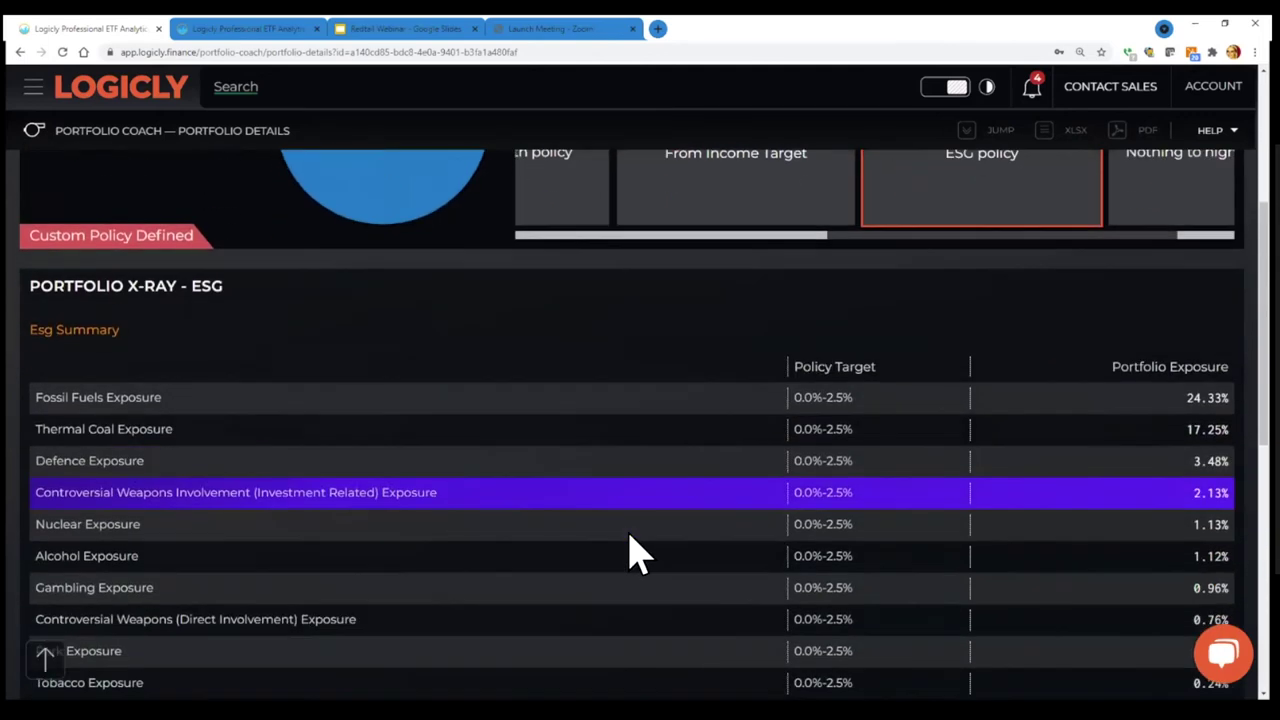
scroll(632, 548, down, 4)
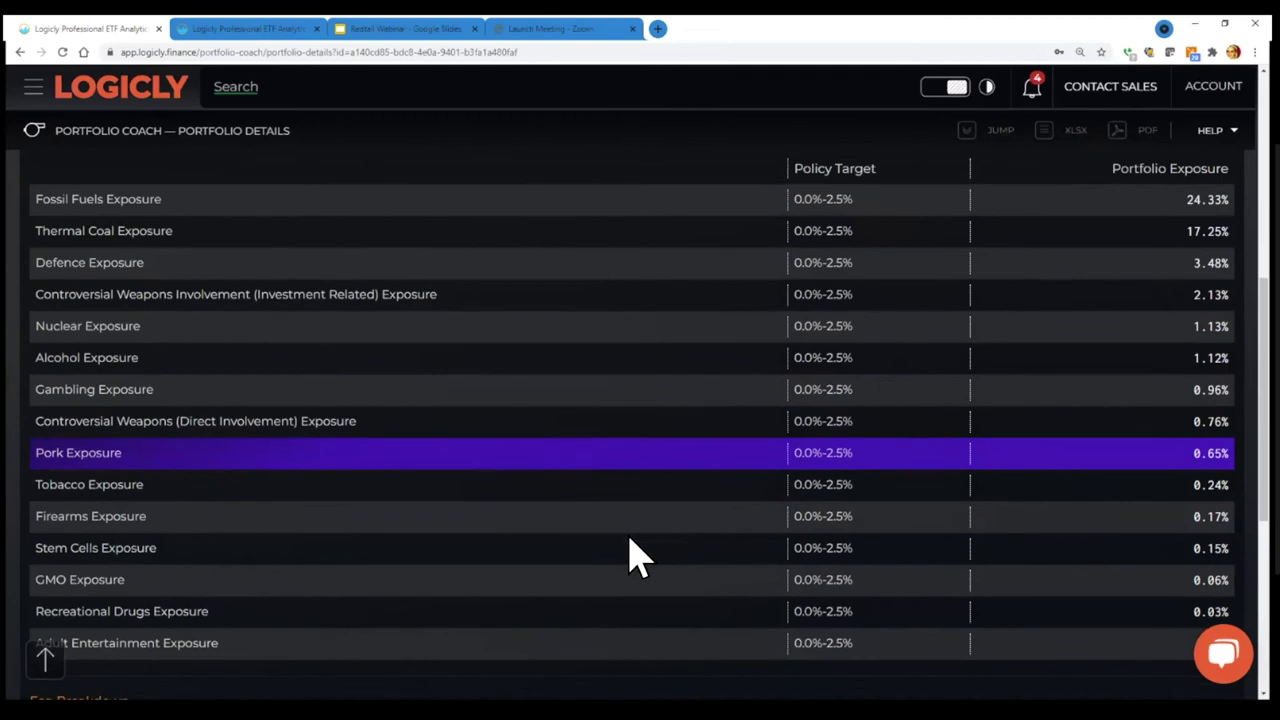
scroll(635, 545, down, 4)
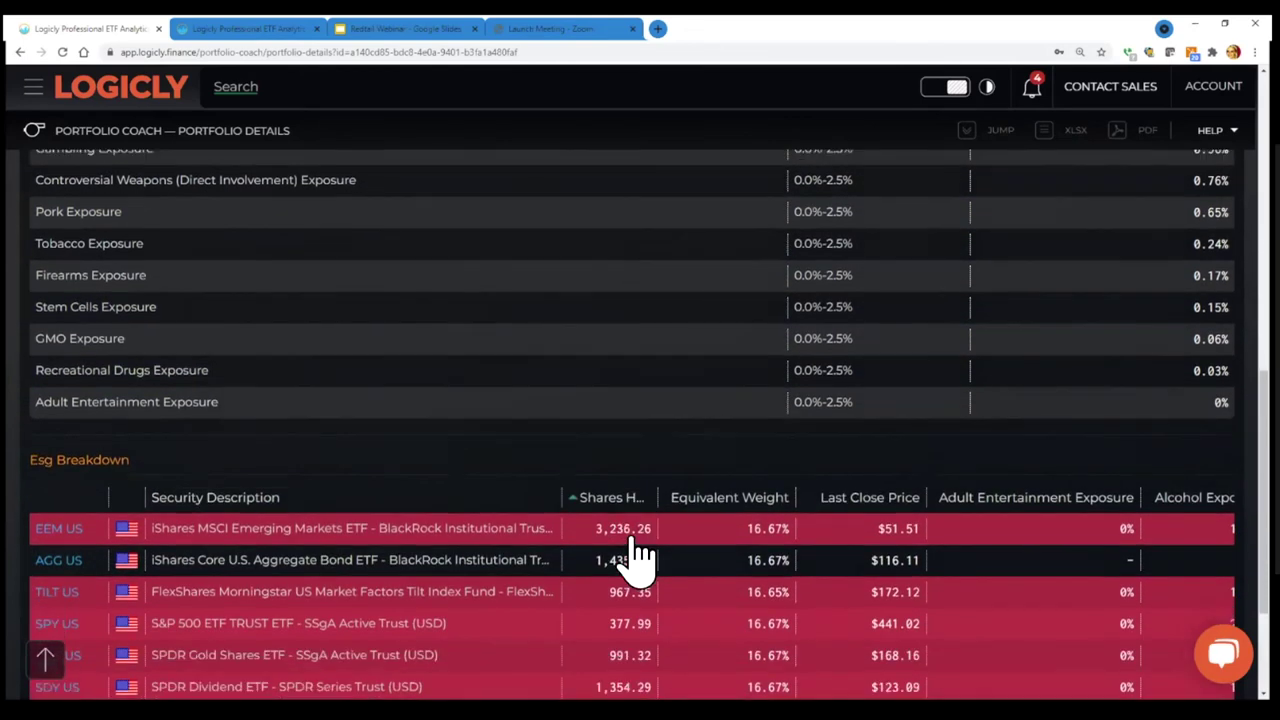
scroll(640, 545, down, 1)
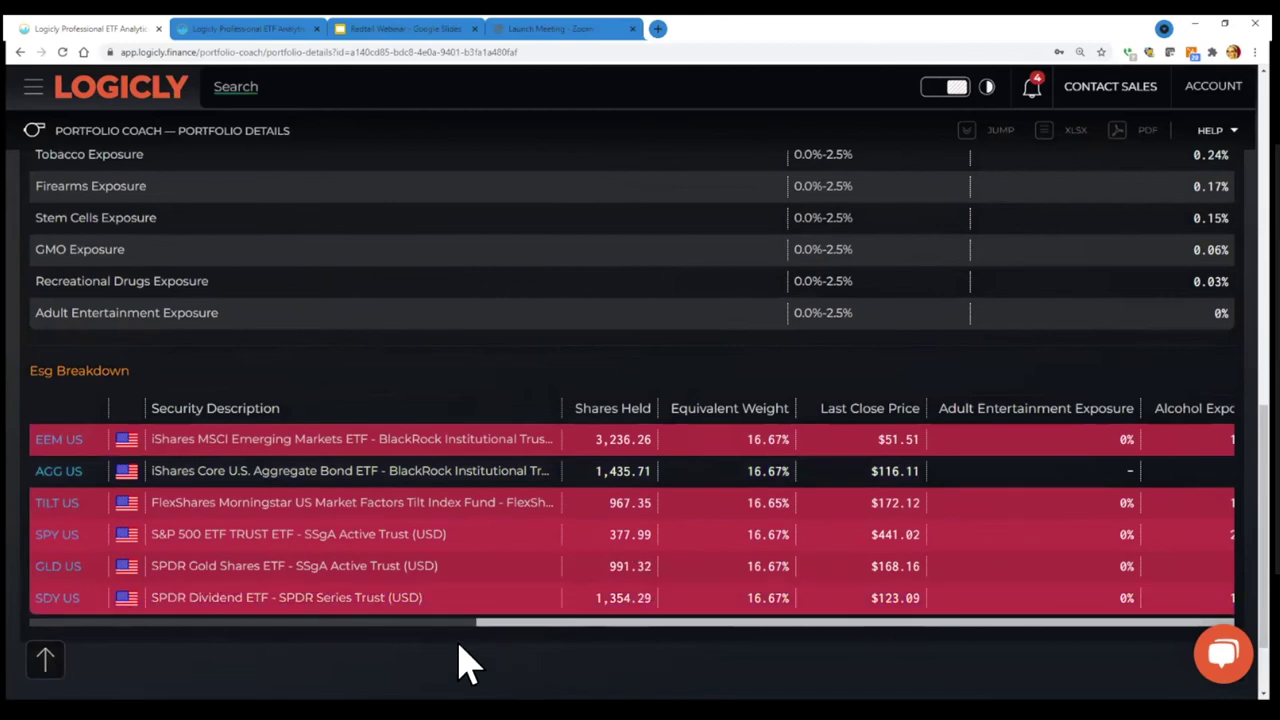
scroll(465, 662, right, 6)
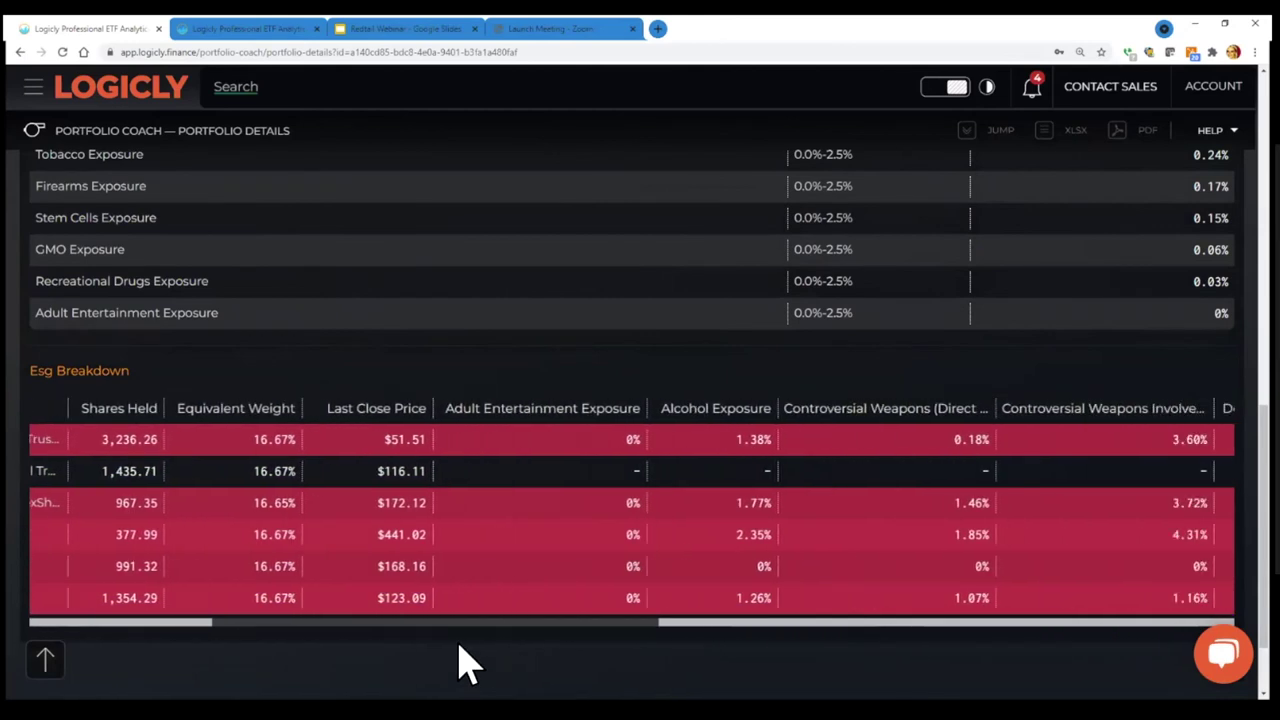
scroll(465, 662, right, 4)
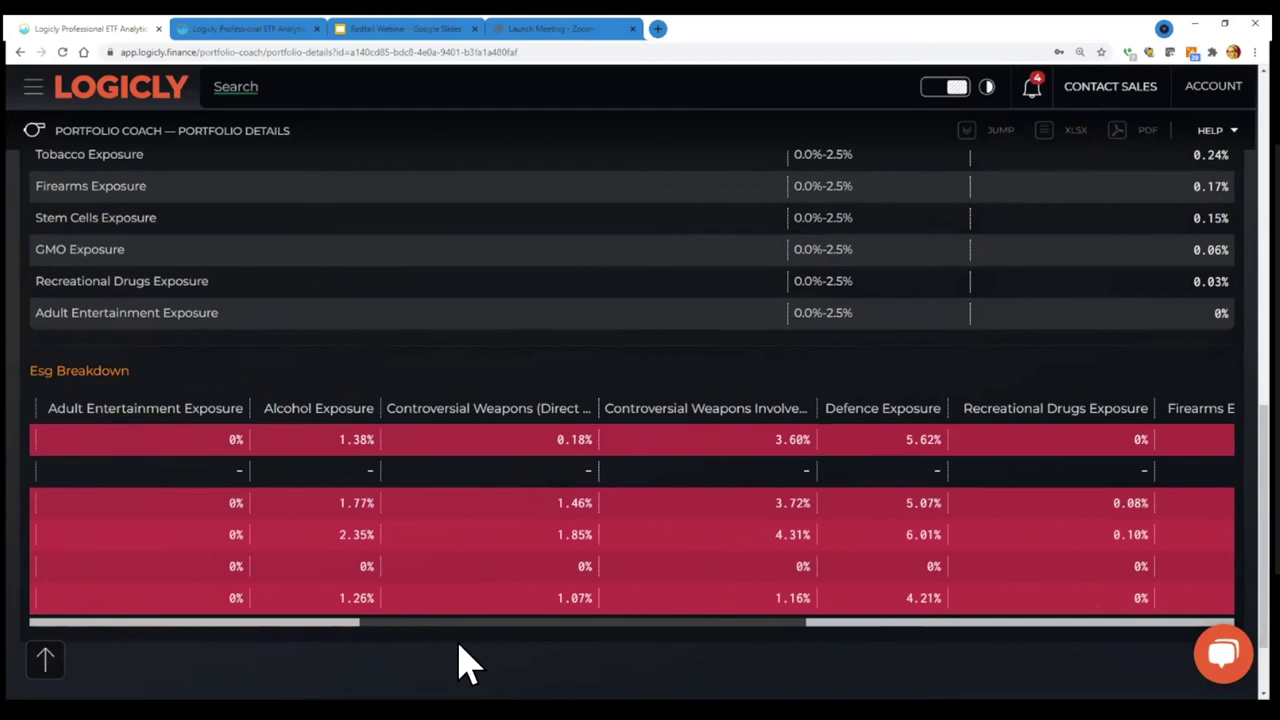
scroll(871, 623, right, 4)
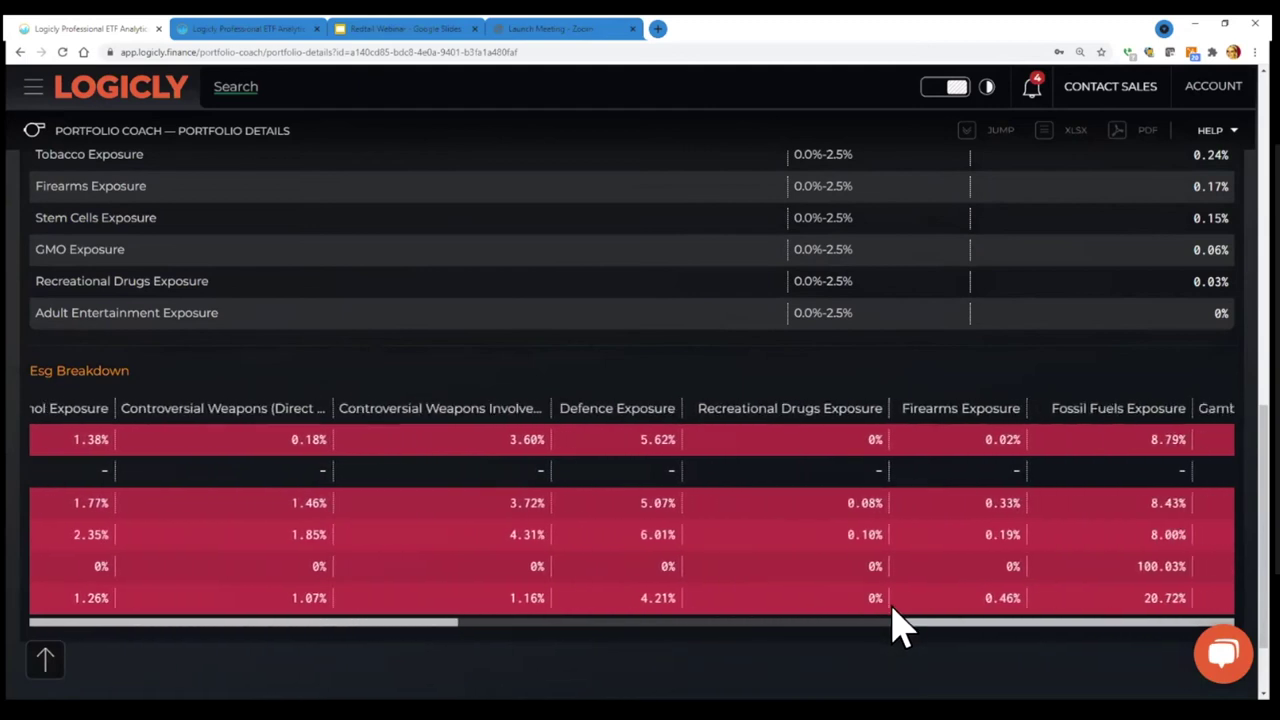
scroll(955, 638, right, 3)
key(ctrl+a)
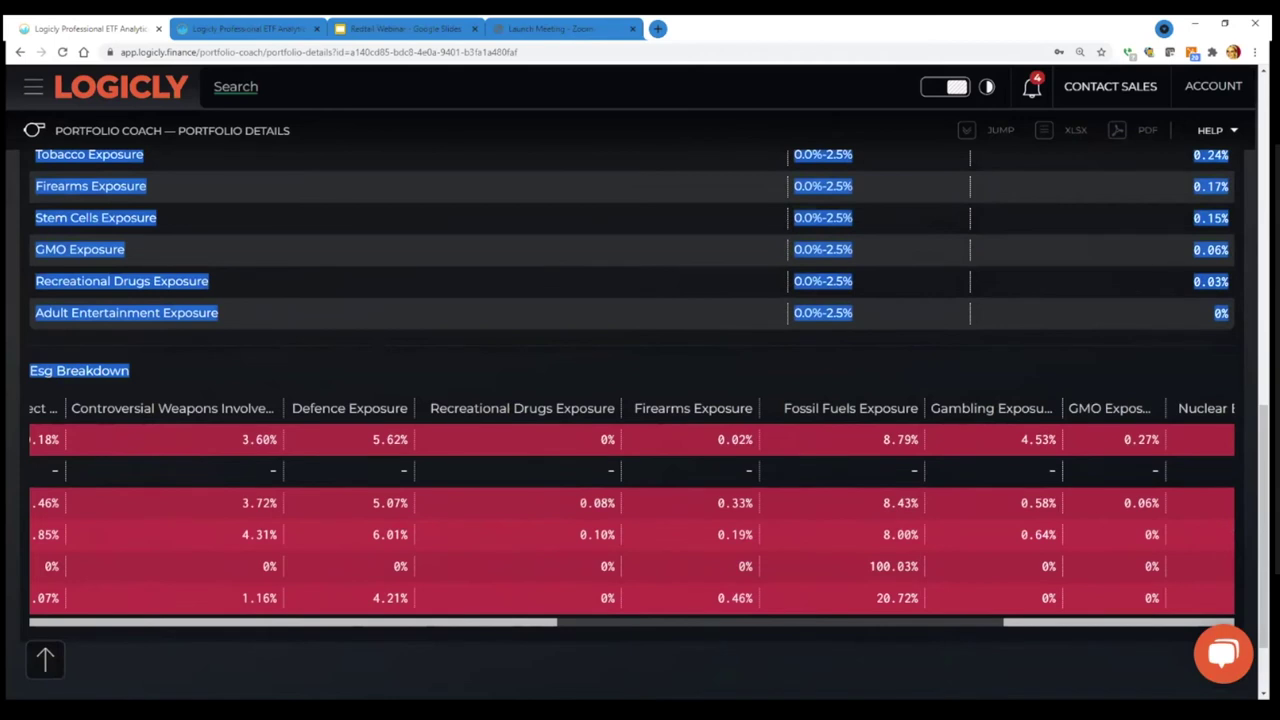
scroll(975, 520, up, 3)
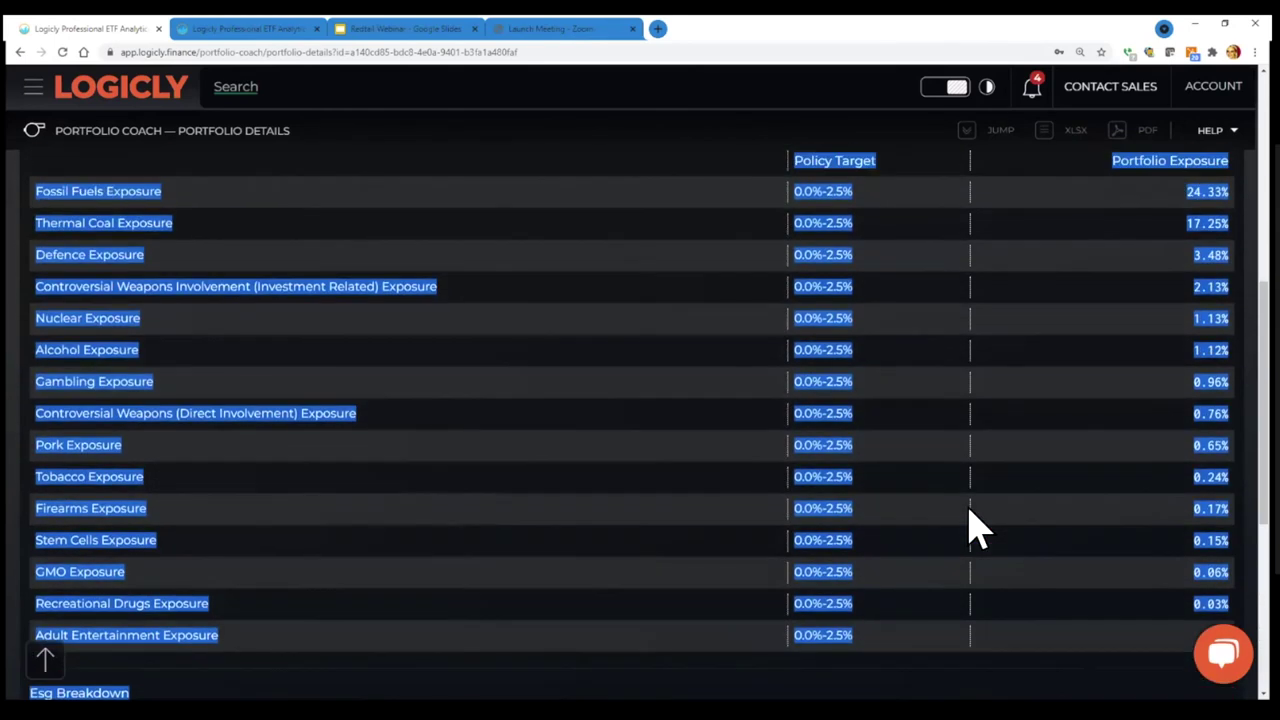
scroll(828, 414, up, 4)
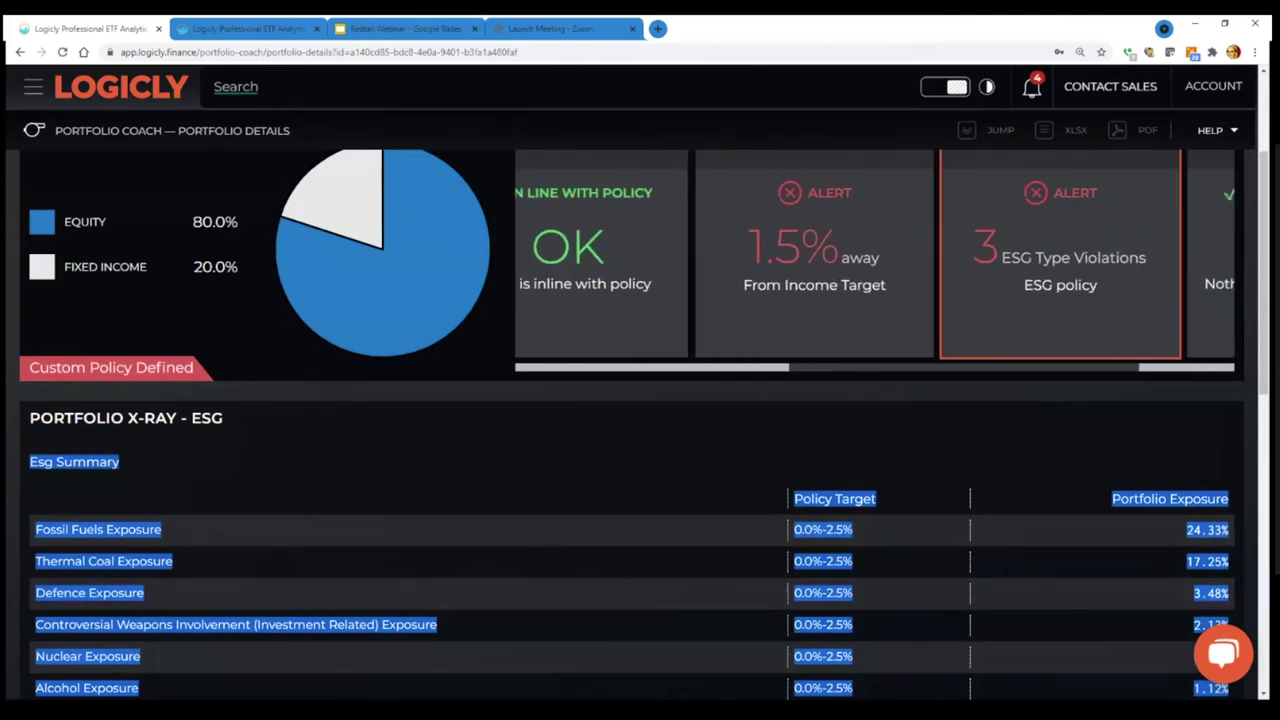
scroll(1218, 244, up, 2)
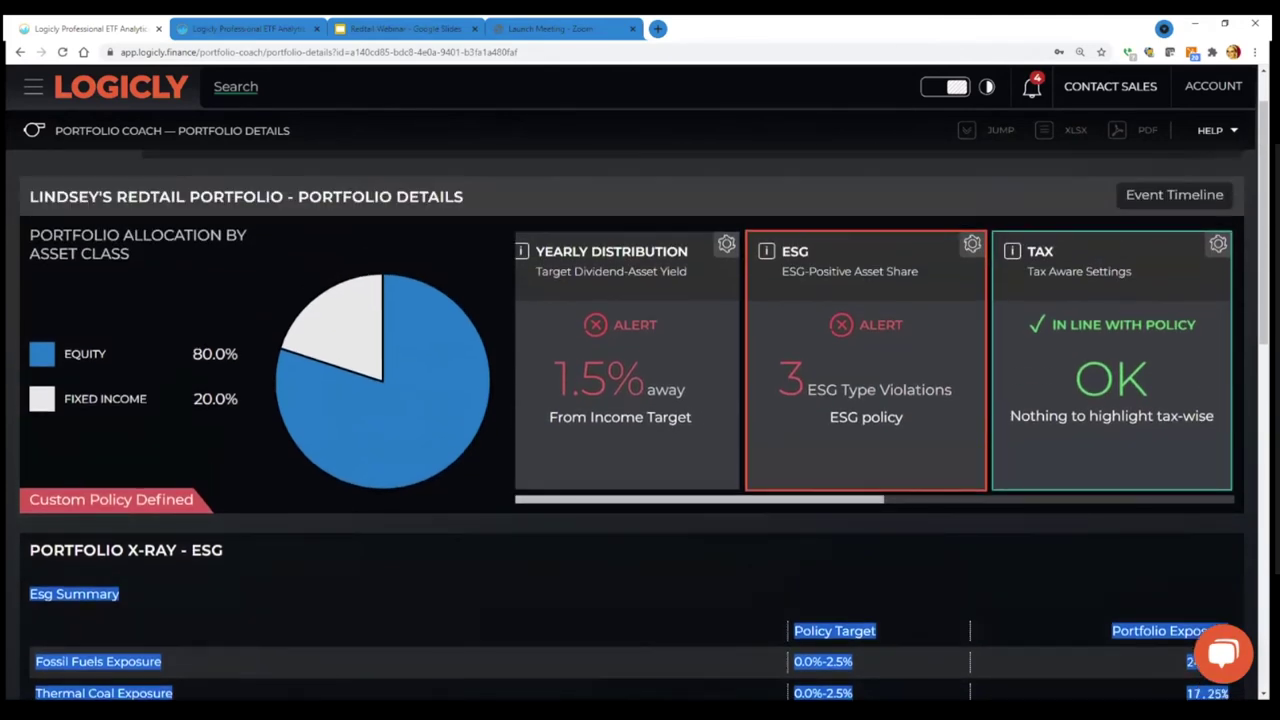
Review the Tax Policy Editor's 15.00% long-term and 24.00% short-term capital gains rates, then close it
click(1218, 244)
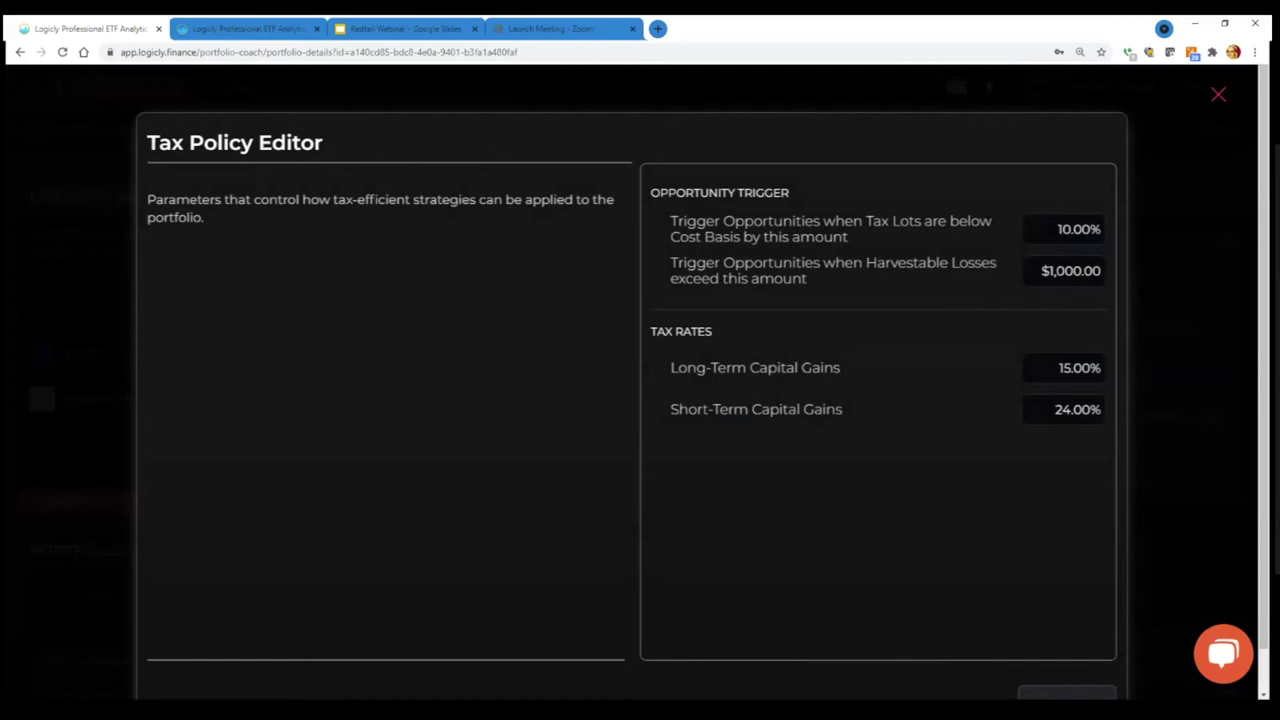
click(1218, 94)
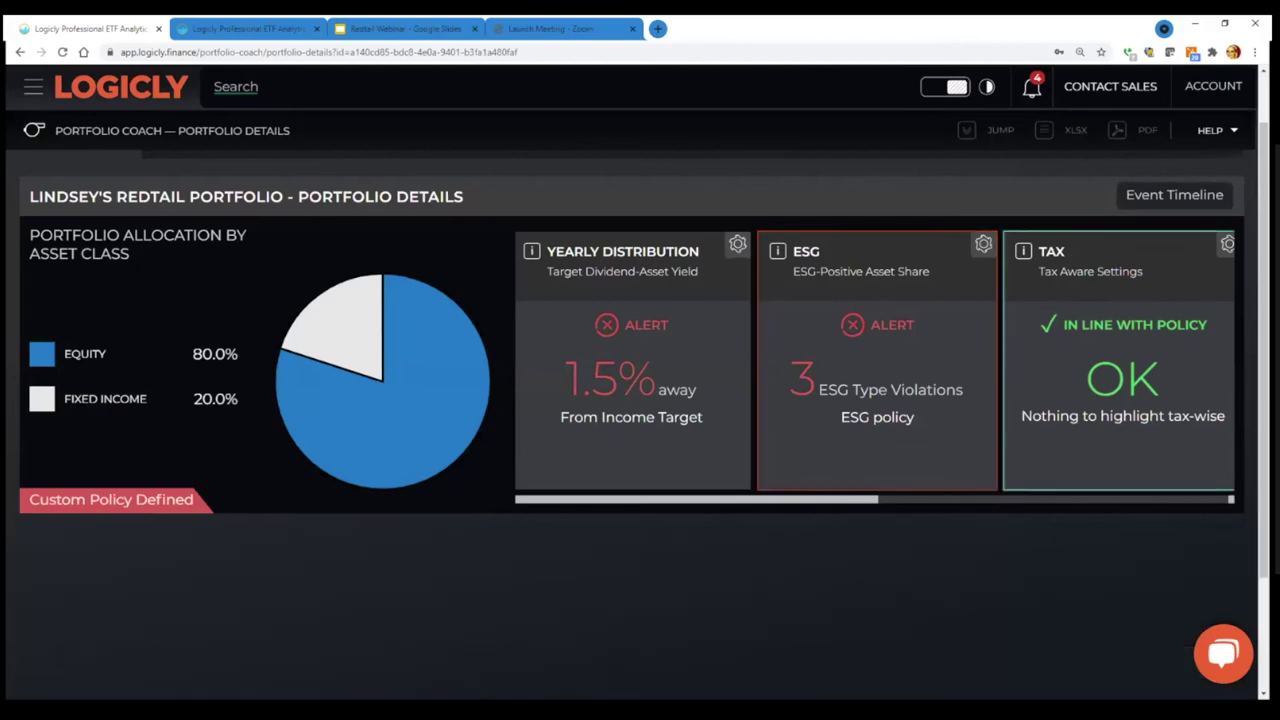
scroll(789, 371, down, 2)
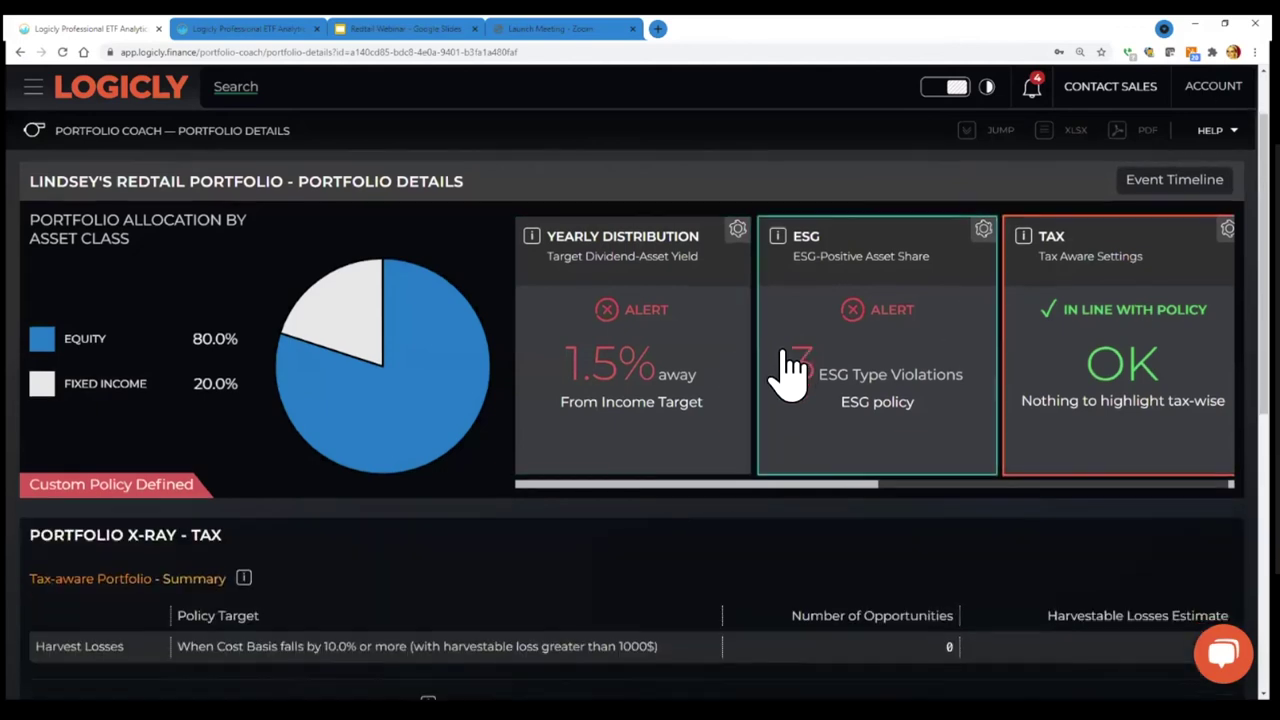
scroll(770, 390, down, 2)
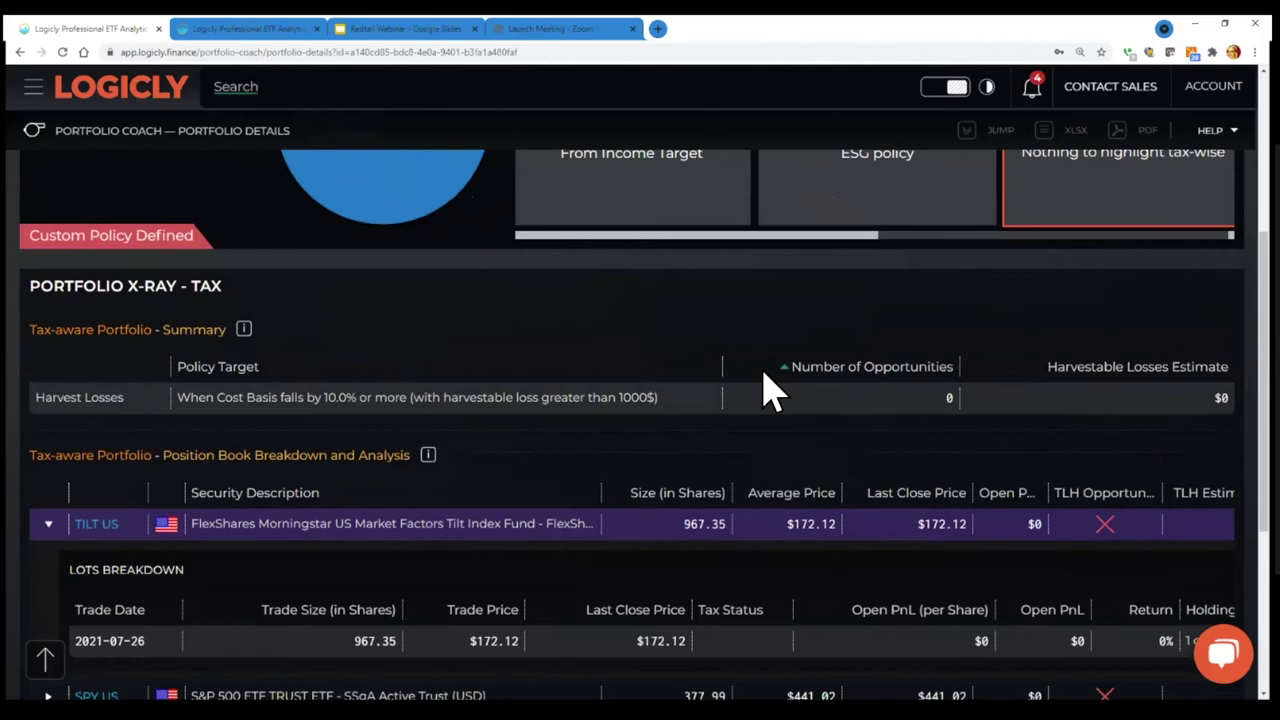
scroll(770, 390, down, 1)
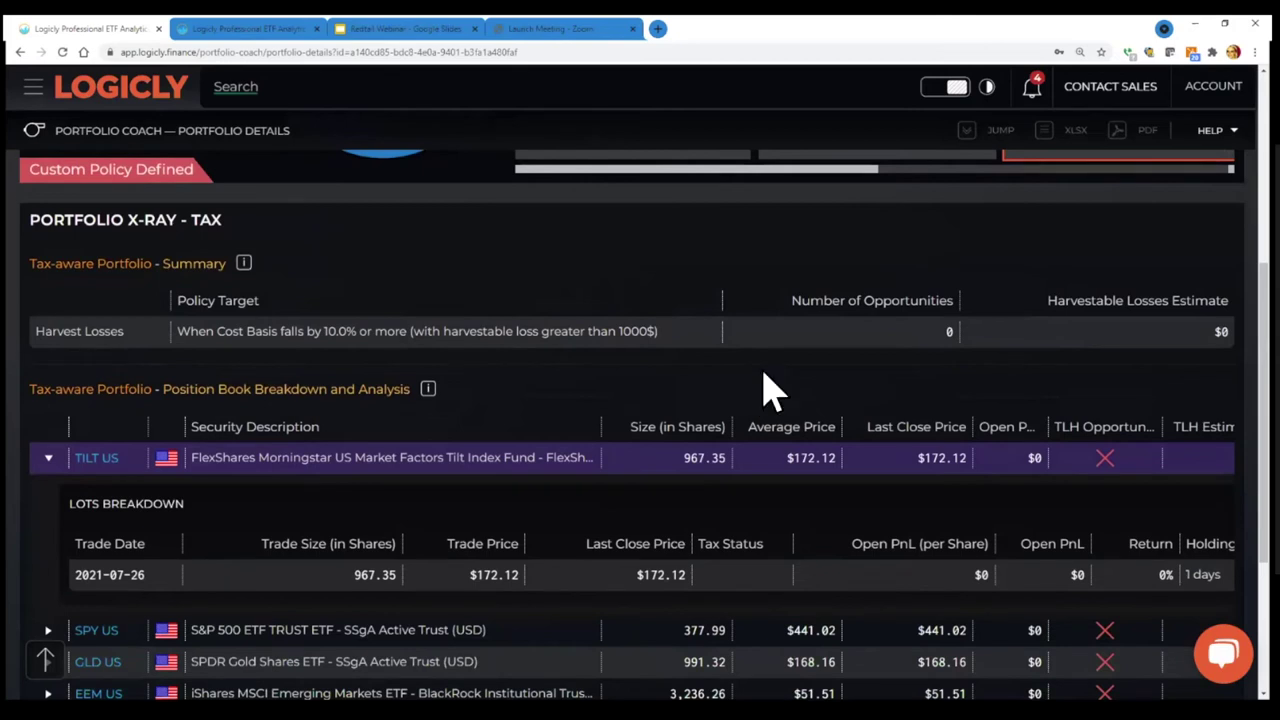
scroll(770, 390, down, 1)
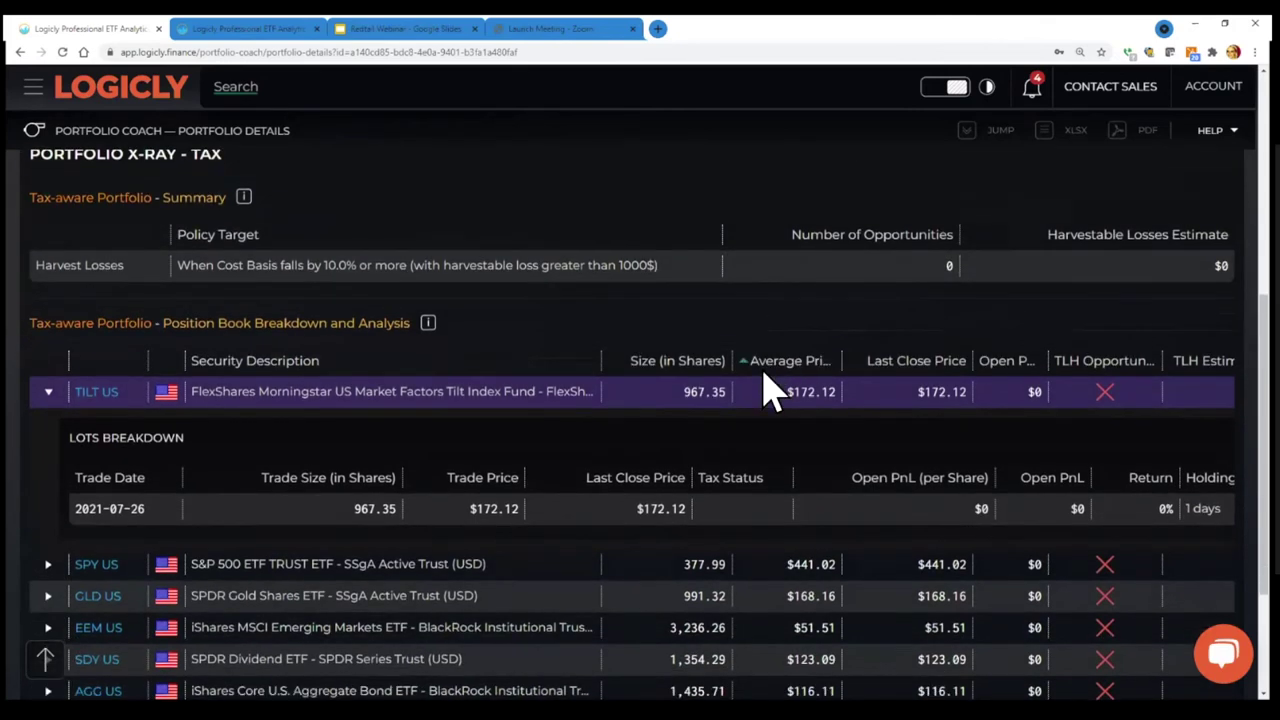
scroll(770, 390, down, 1)
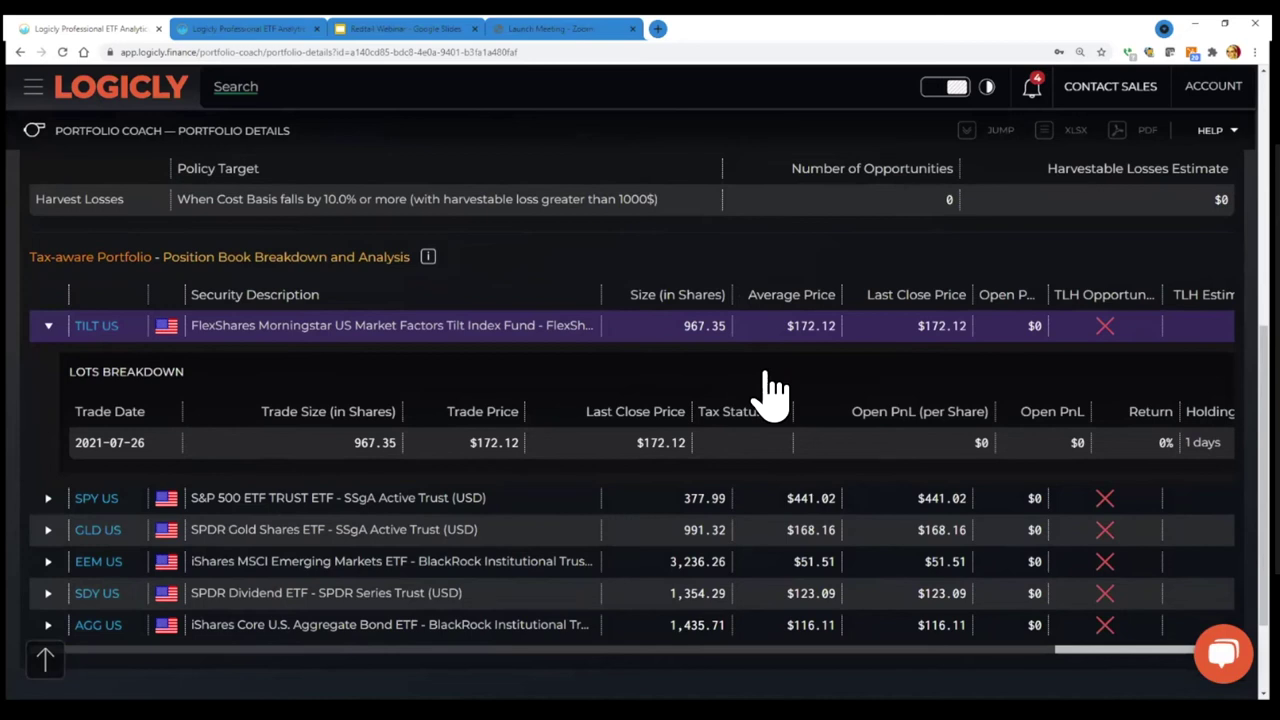
scroll(770, 390, up, 2)
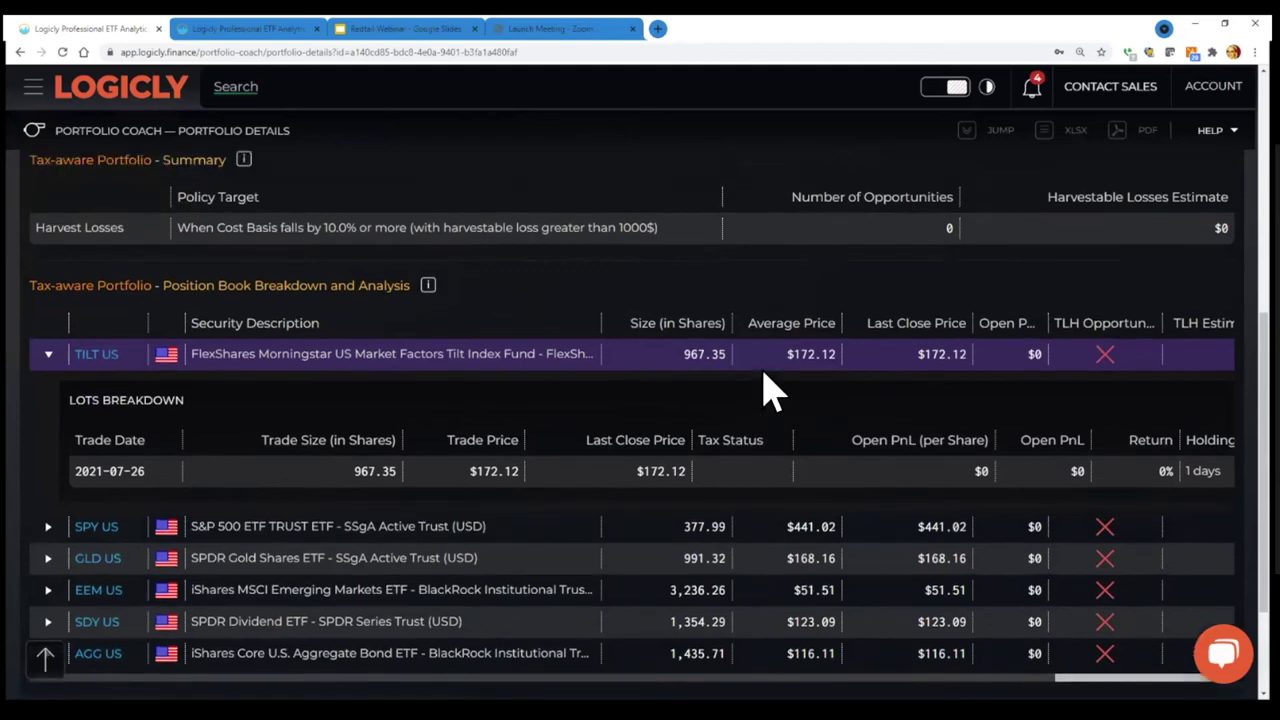
scroll(770, 390, up, 2)
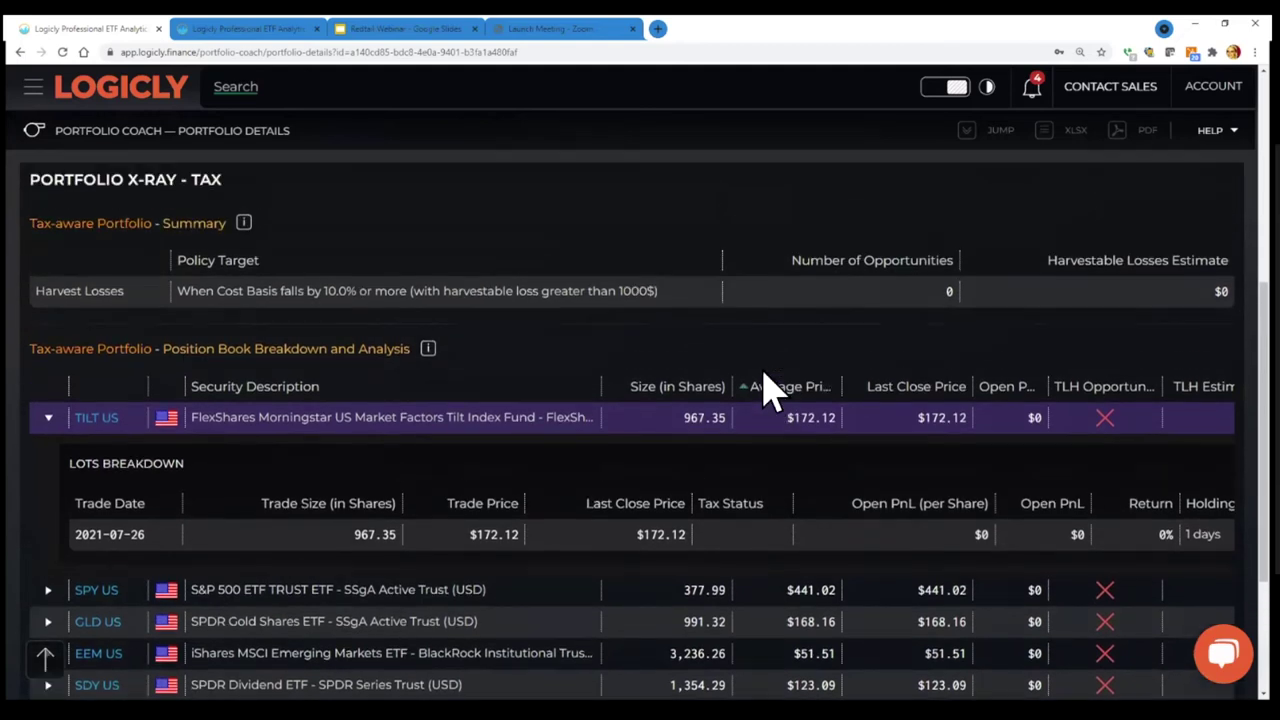
scroll(770, 390, down, 2)
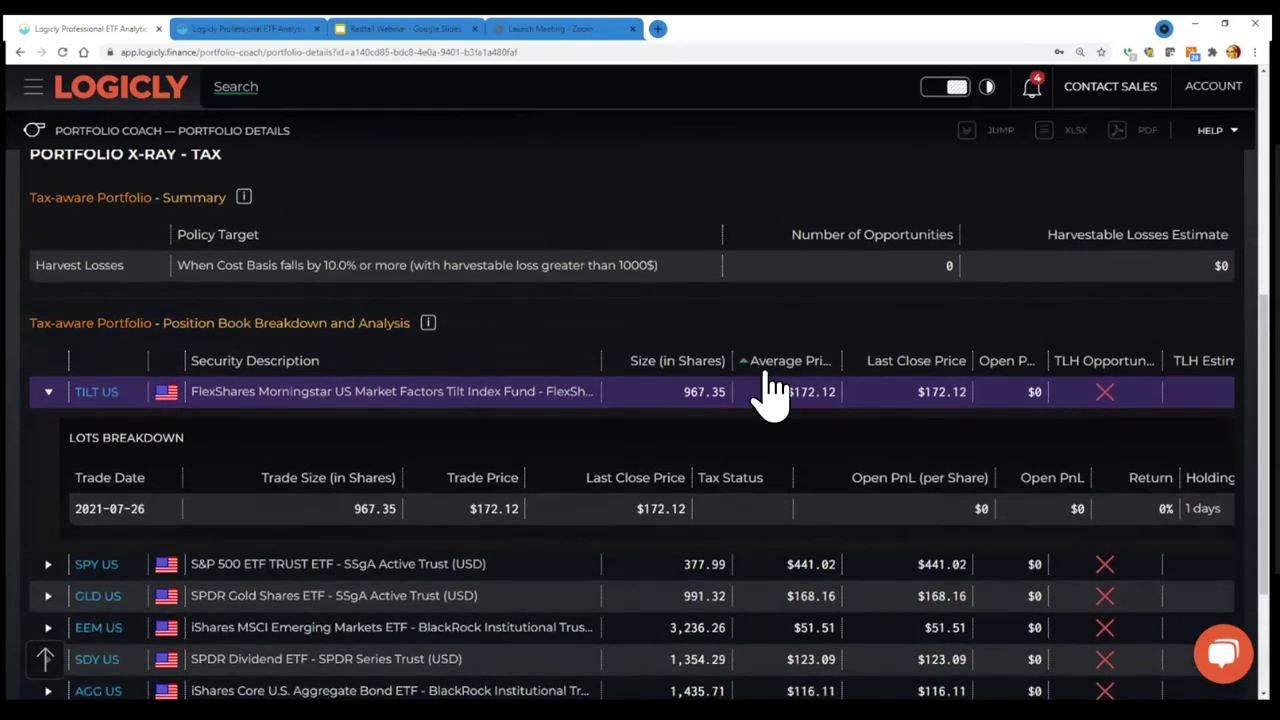
scroll(770, 390, down, 3)
scroll(770, 390, up, 8)
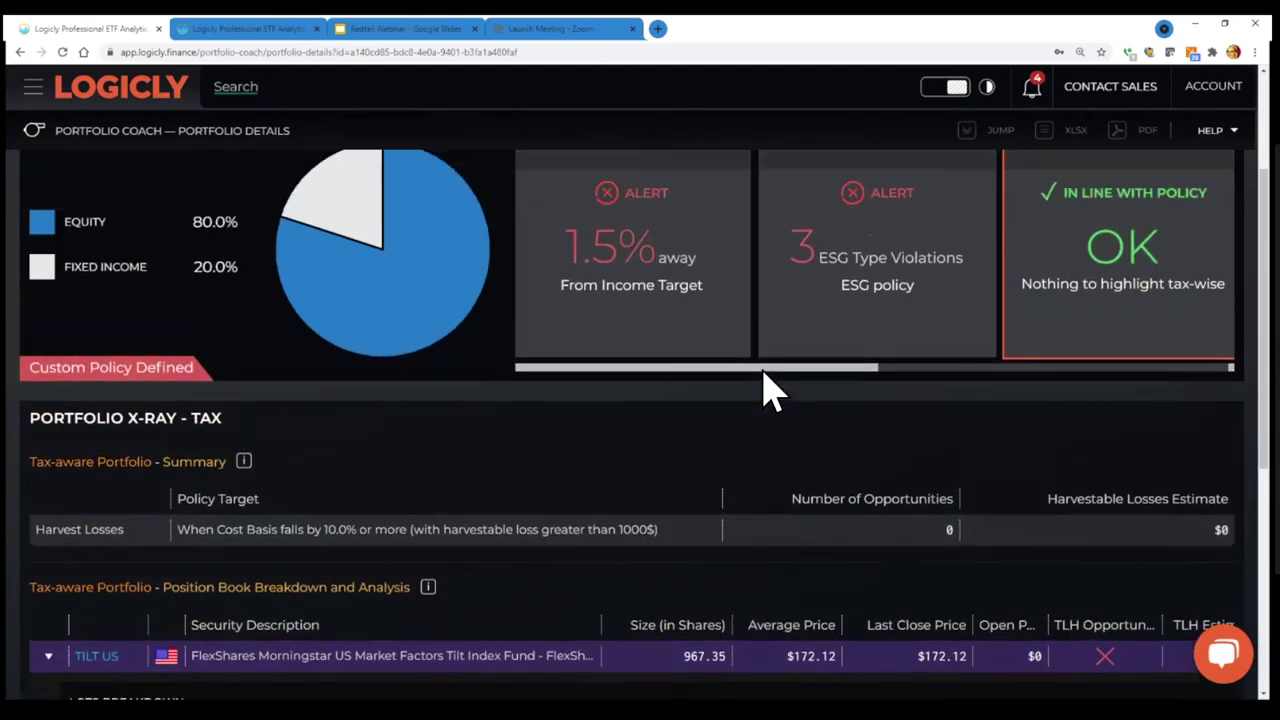
Scroll back up to the portfolio header to reach the Redtail integration notifications
scroll(770, 390, down, 1)
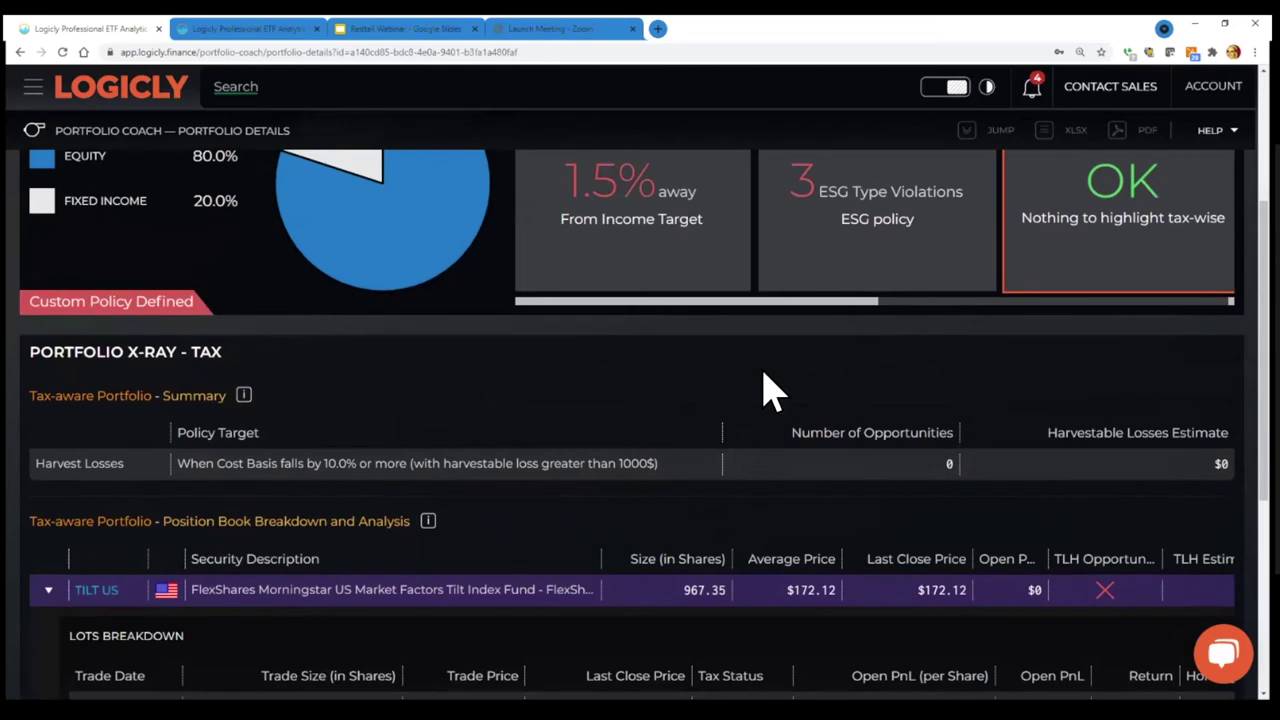
scroll(770, 390, up, 1)
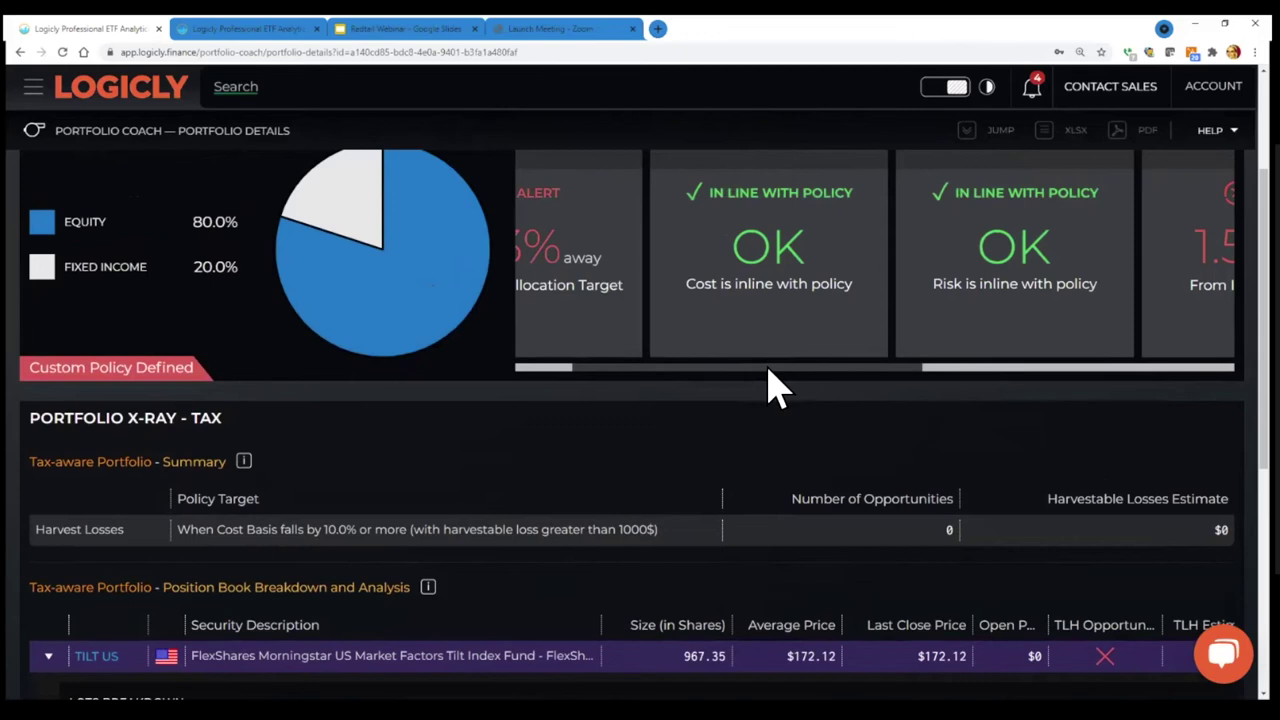
scroll(770, 390, up, 1)
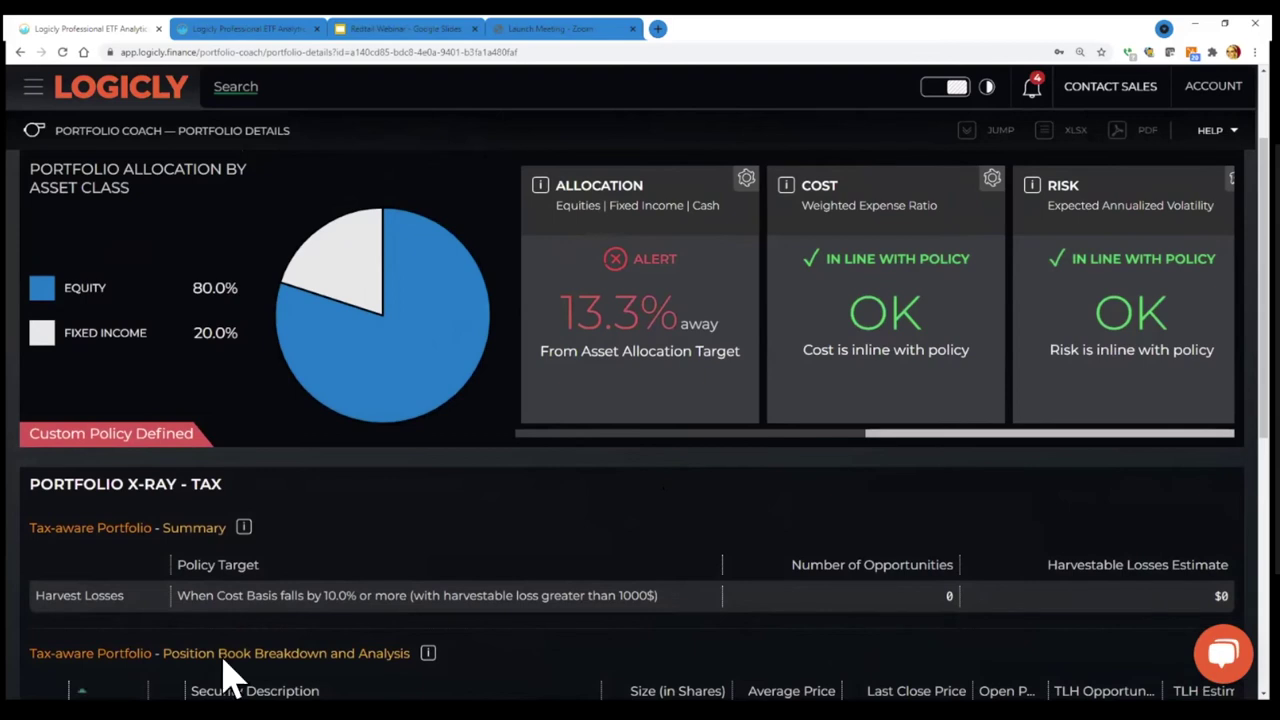
scroll(860, 405, up, 1)
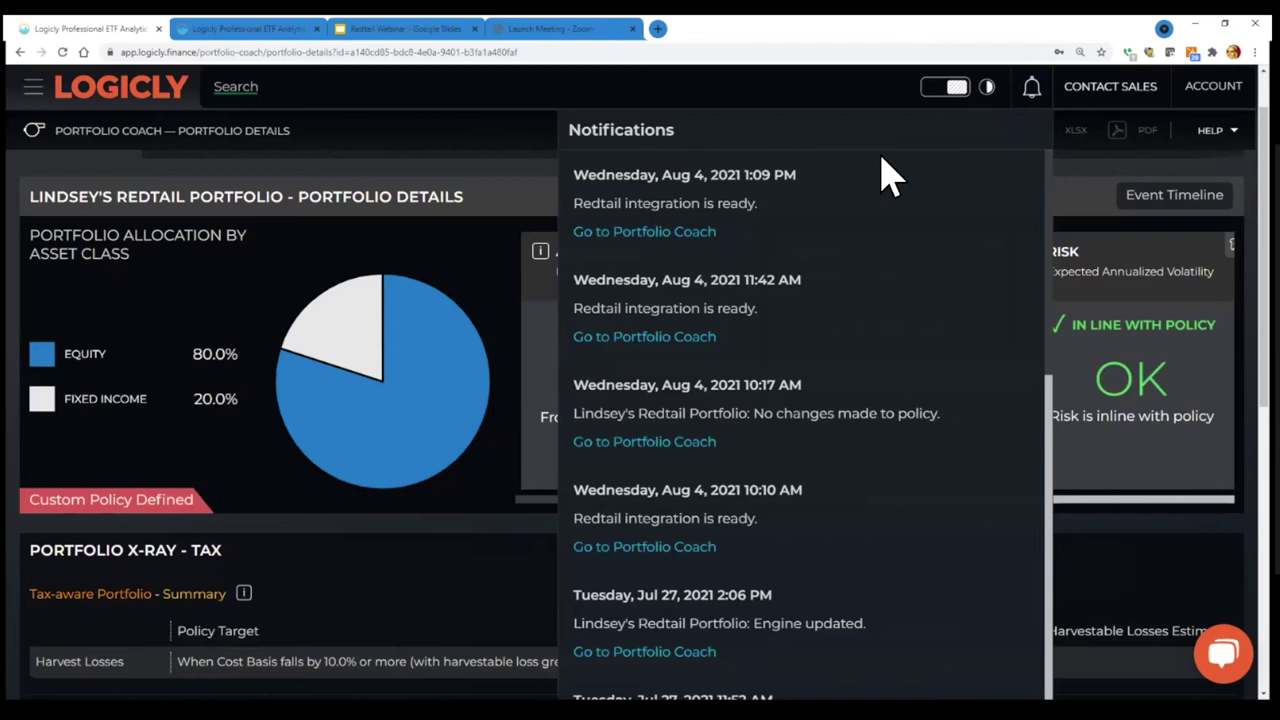
Dismiss the notifications and drag the policy cards to browse the Allocation, Cost and Risk cards
click(778, 312)
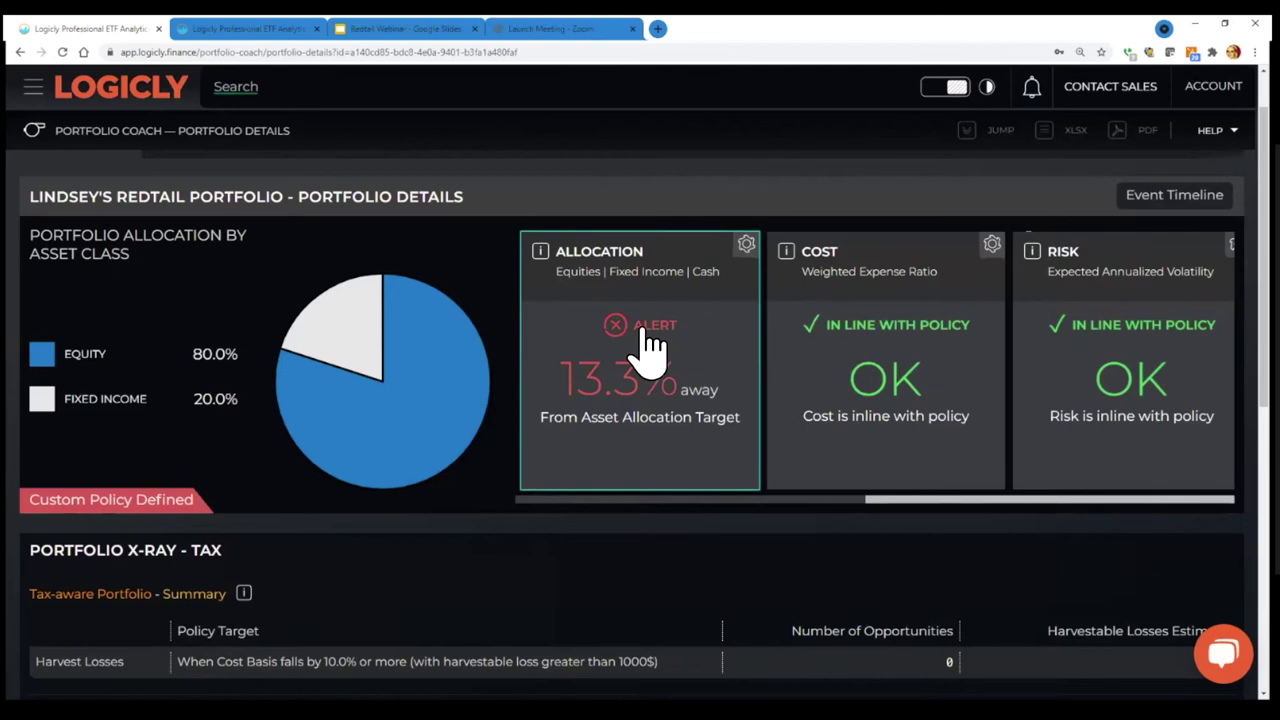
drag(862, 501, 1068, 500)
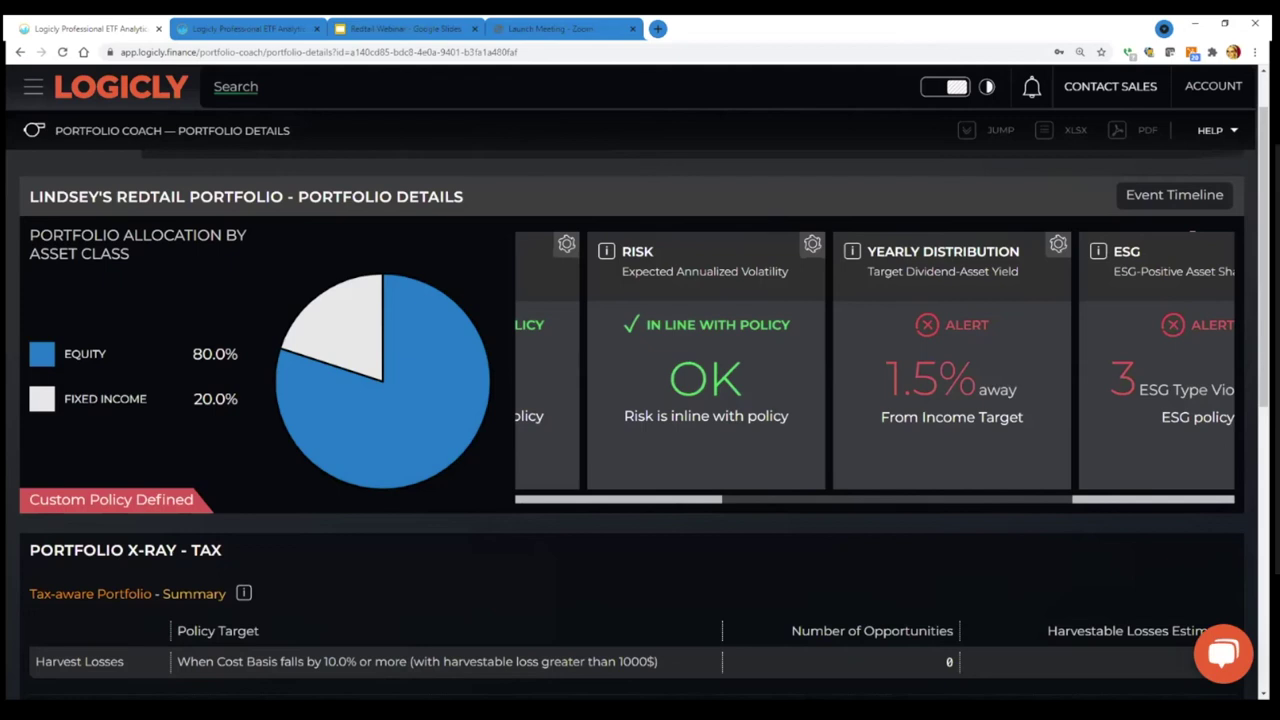
Load the saved Redtail portfolio into Portfolio Tools > Analysis, with holdings at 20% each
click(38, 88)
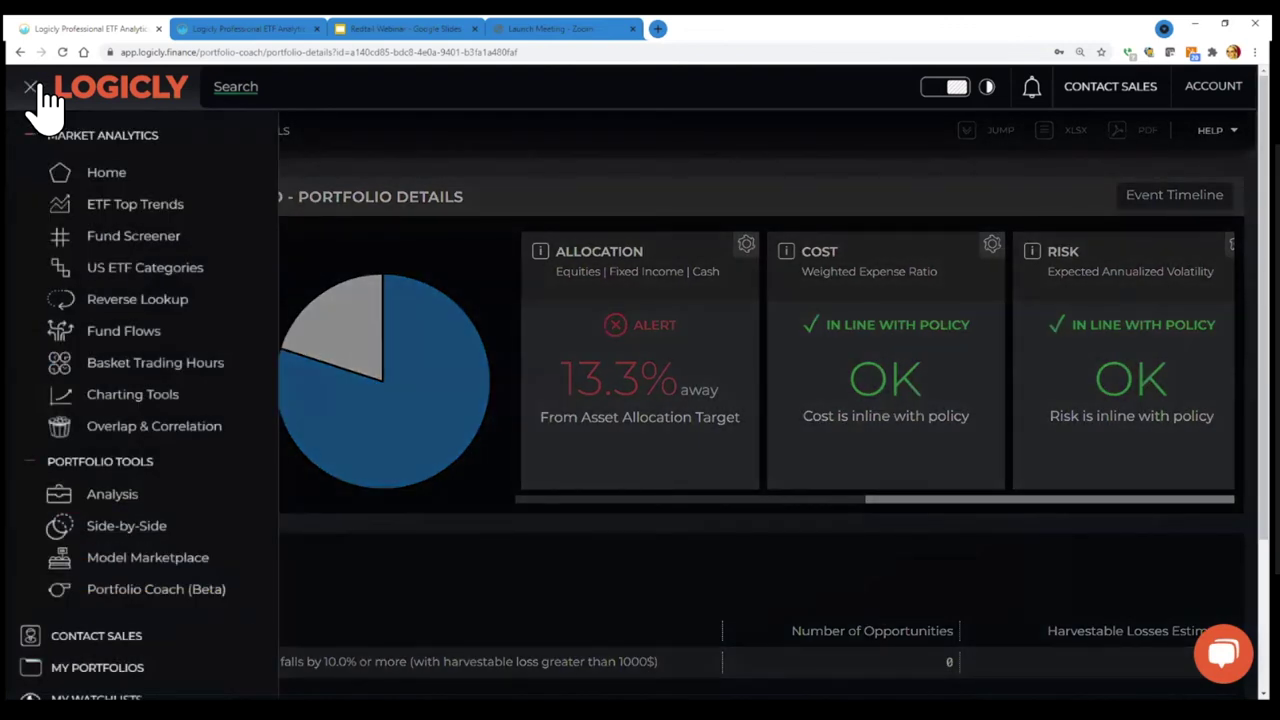
click(115, 495)
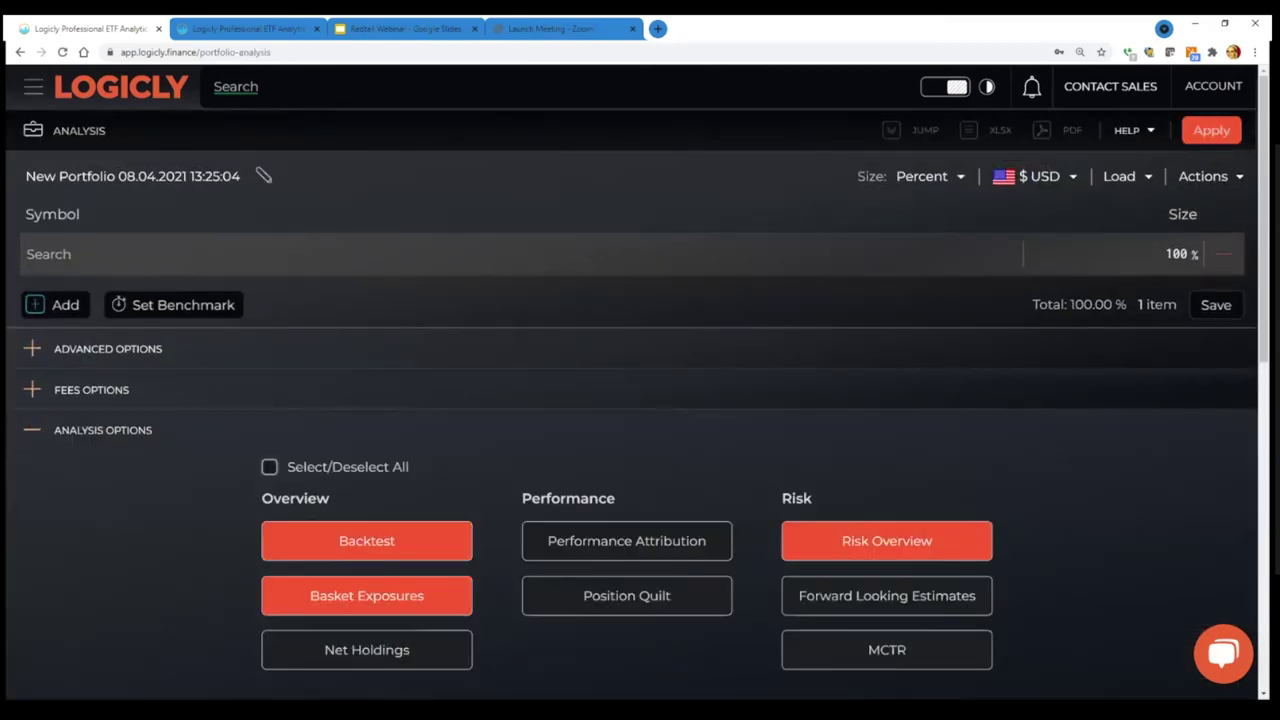
click(1125, 176)
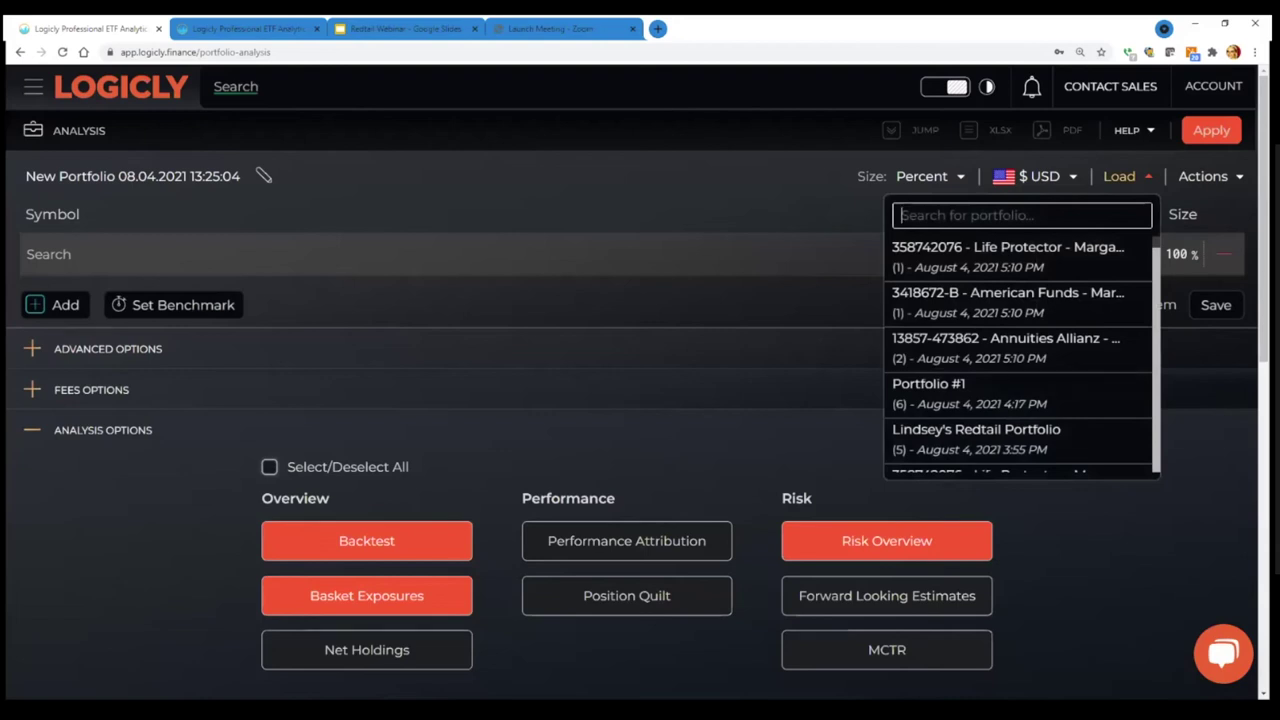
click(976, 439)
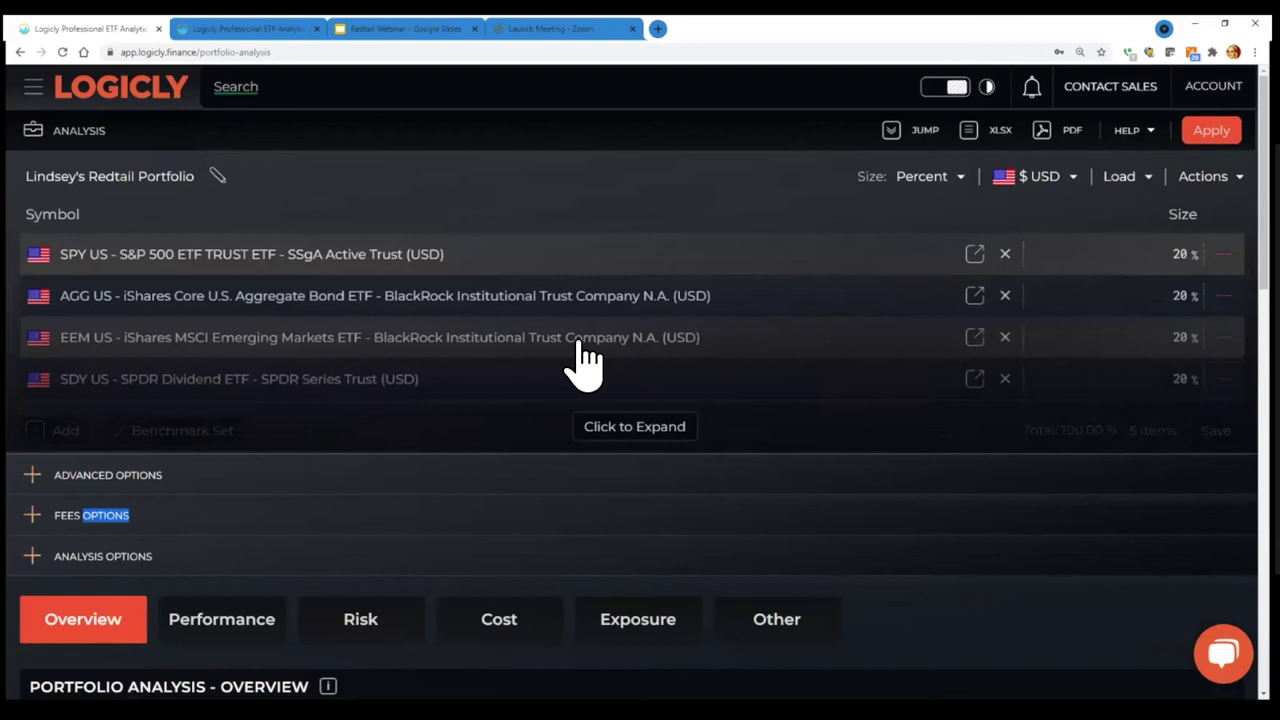
Expand the analysis options and toggle the Backtest report off and back on
scroll(580, 362, down, 1)
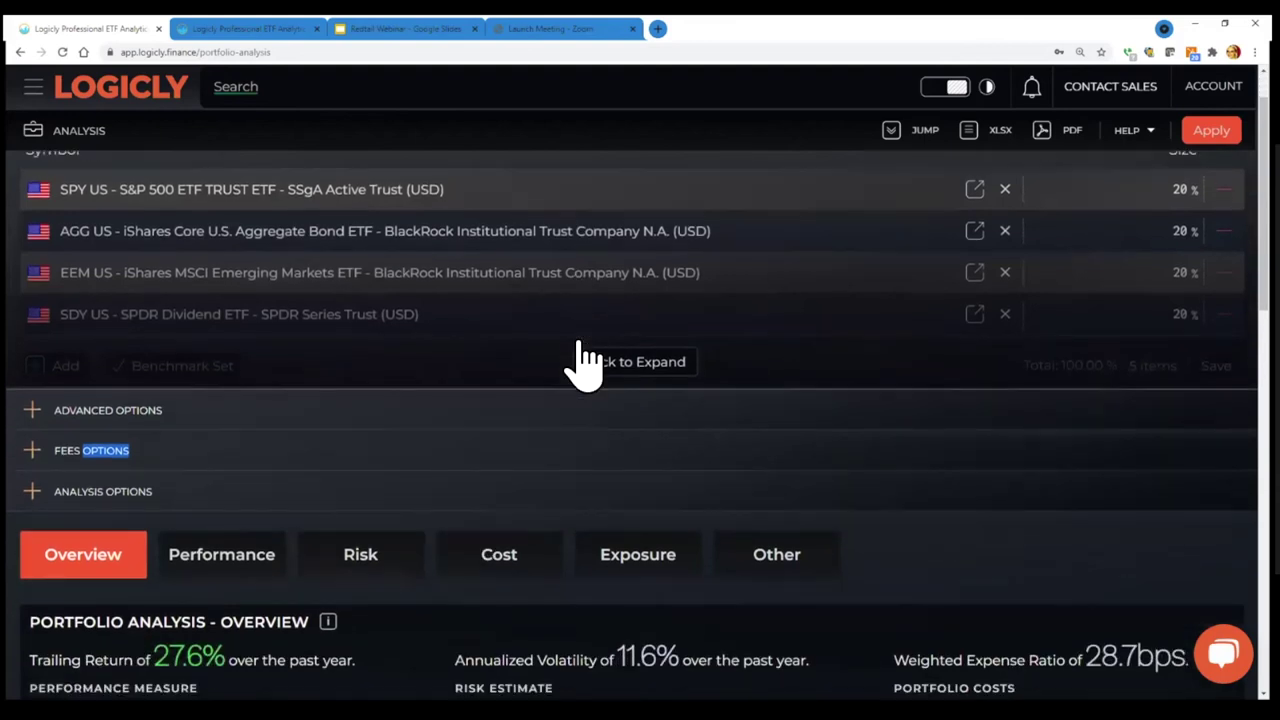
click(34, 490)
scroll(362, 460, down, 1)
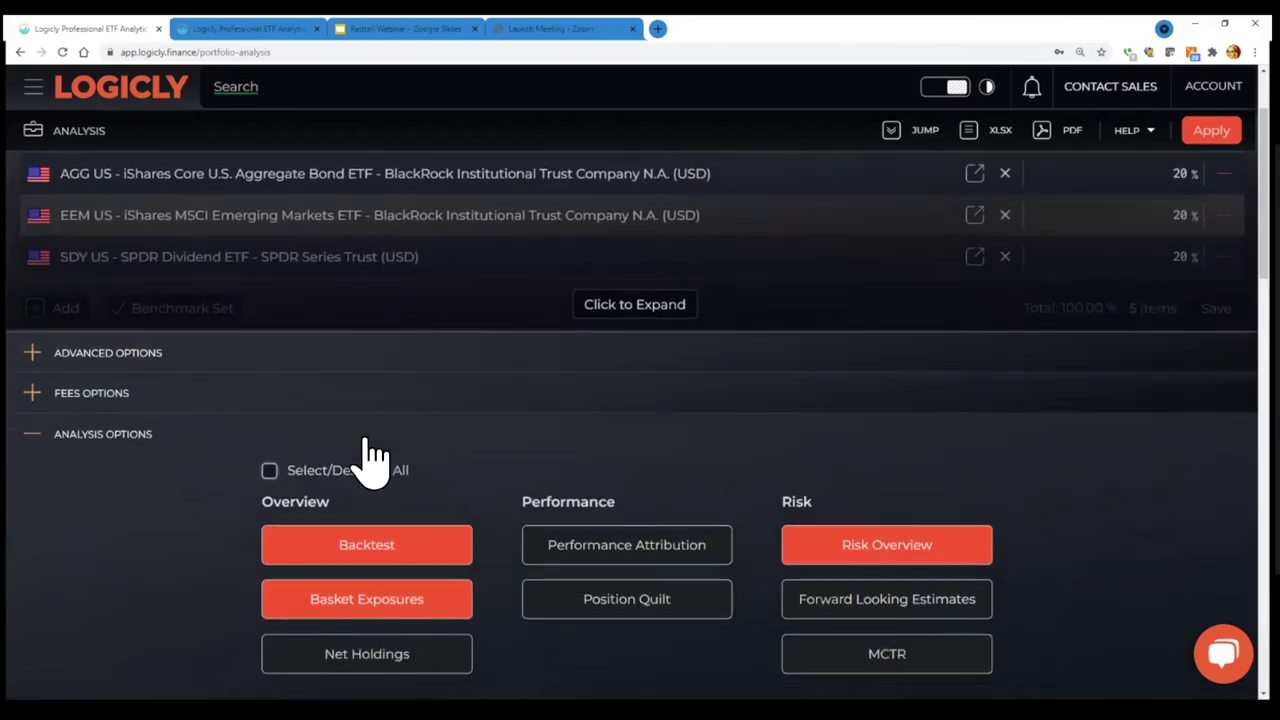
scroll(372, 470, down, 1)
click(378, 472)
click(388, 476)
scroll(458, 428, up, 1)
scroll(463, 430, up, 3)
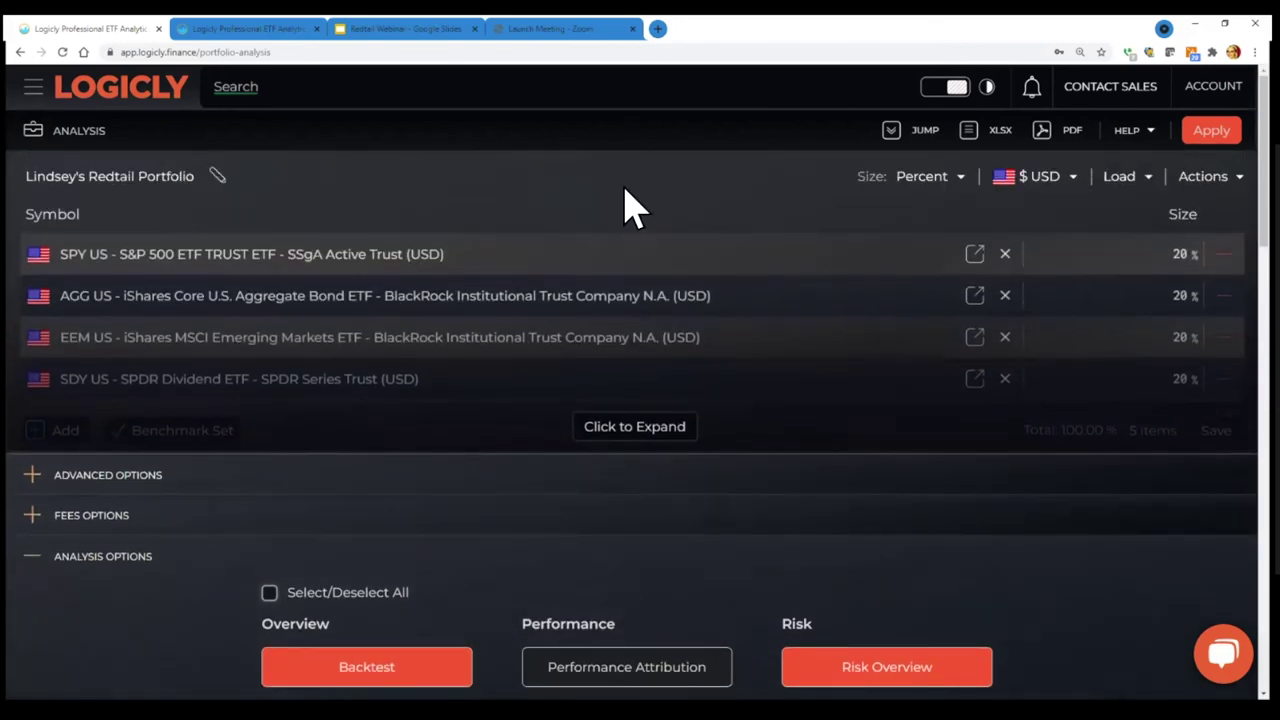
scroll(628, 205, down, 1)
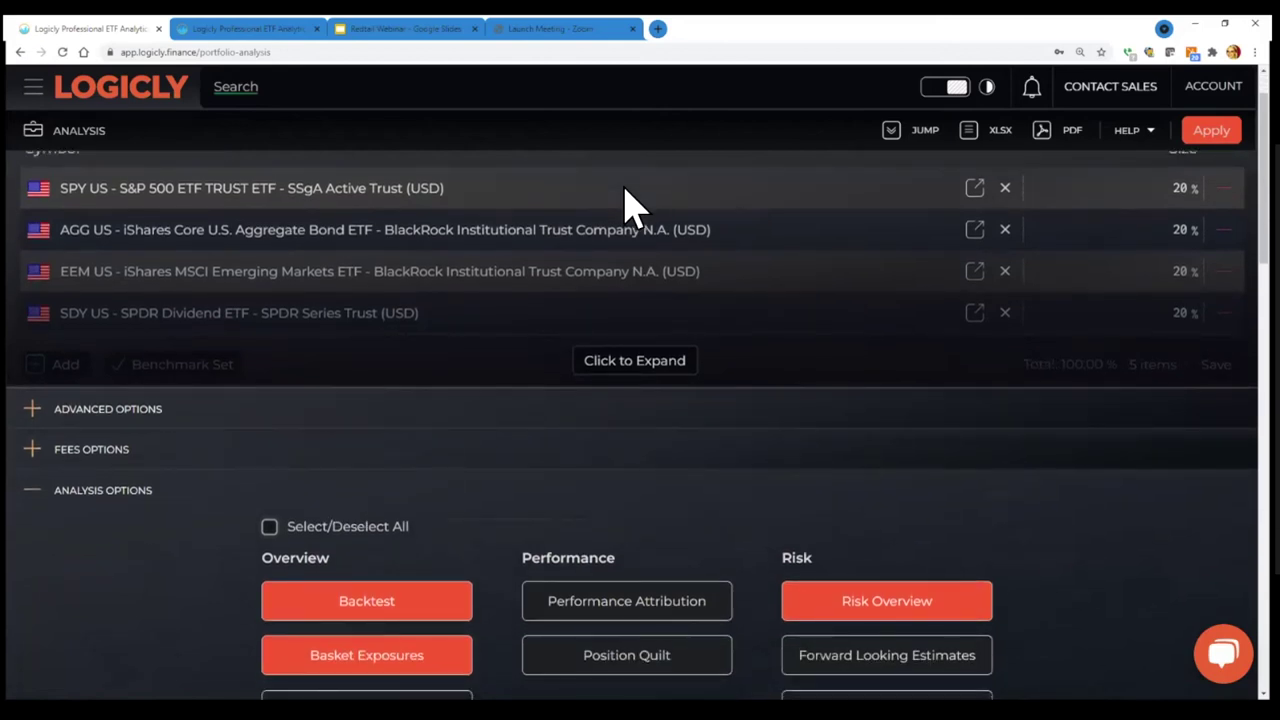
scroll(628, 207, up, 1)
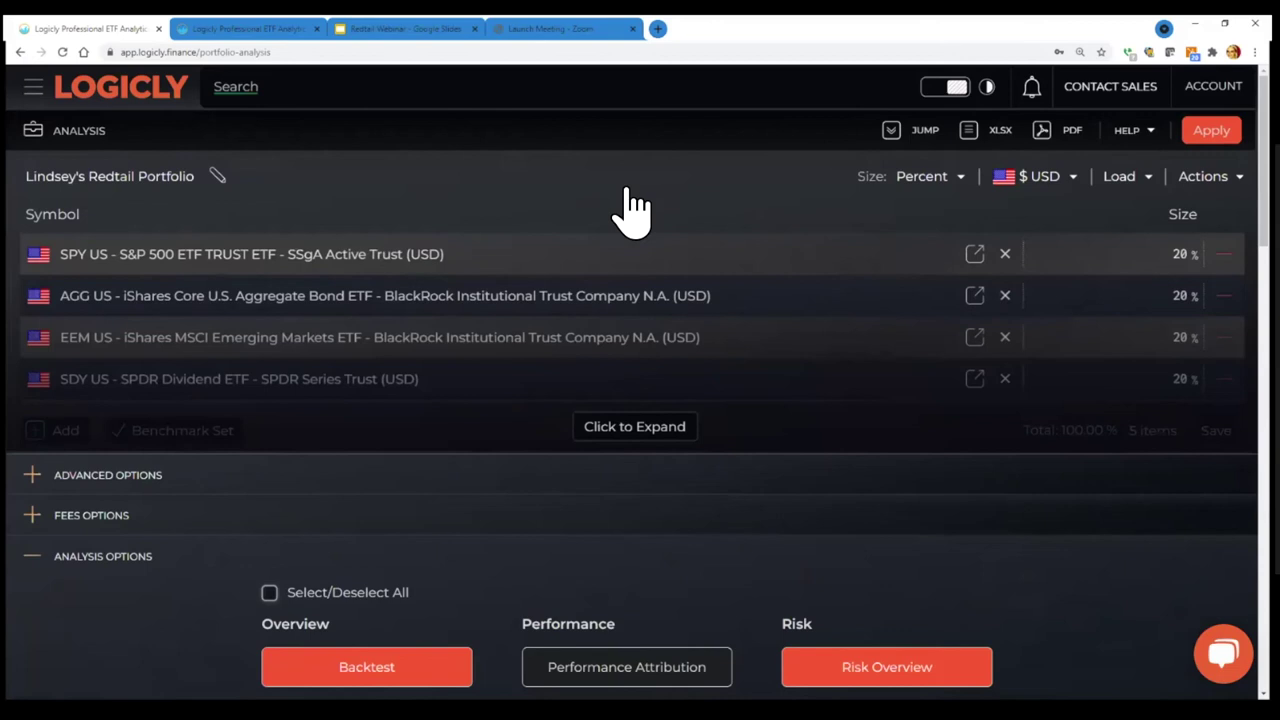
Expand the holdings list to all five funds, discarding an added empty holding row
click(652, 428)
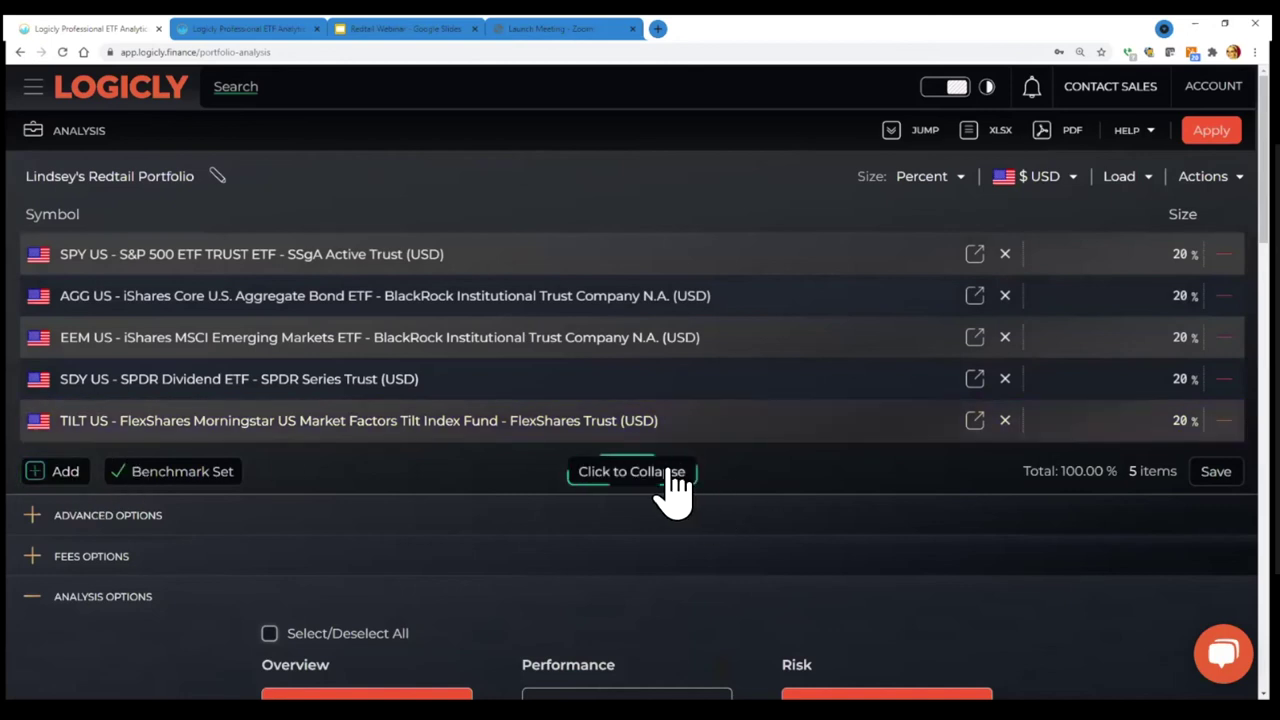
click(80, 475)
key(Escape)
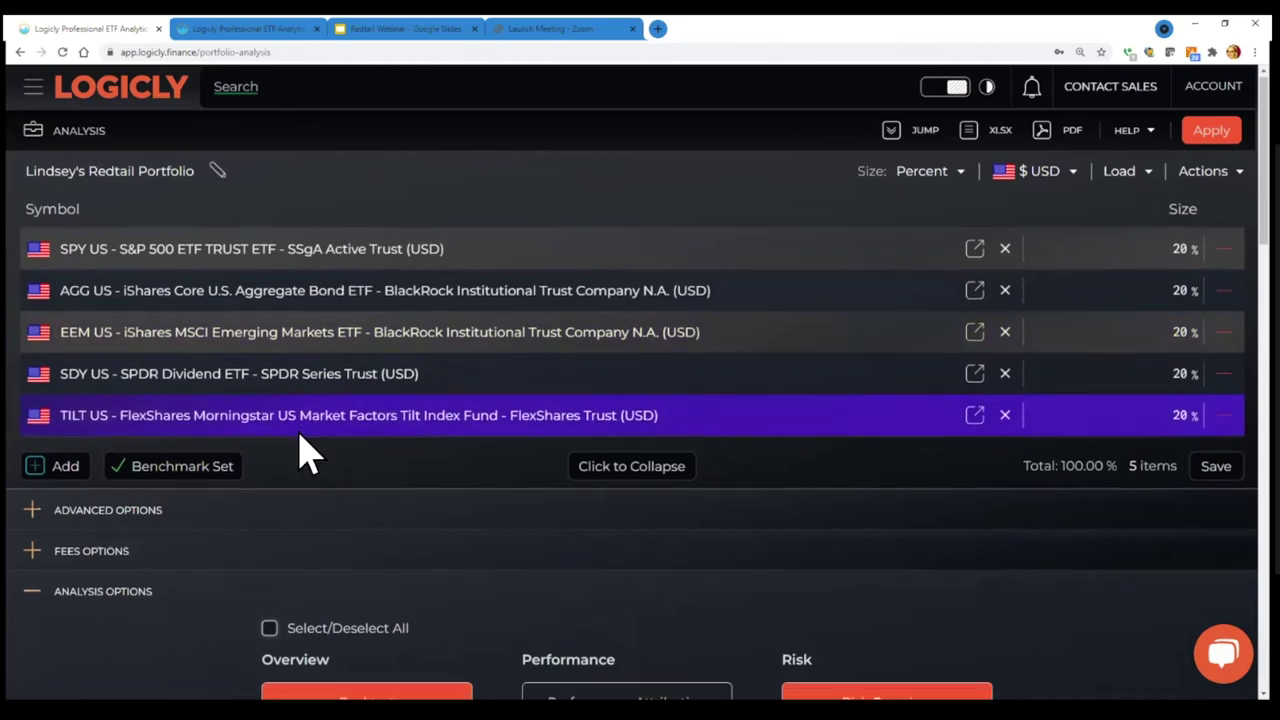
scroll(307, 450, down, 2)
scroll(277, 391, down, 2)
scroll(586, 314, down, 2)
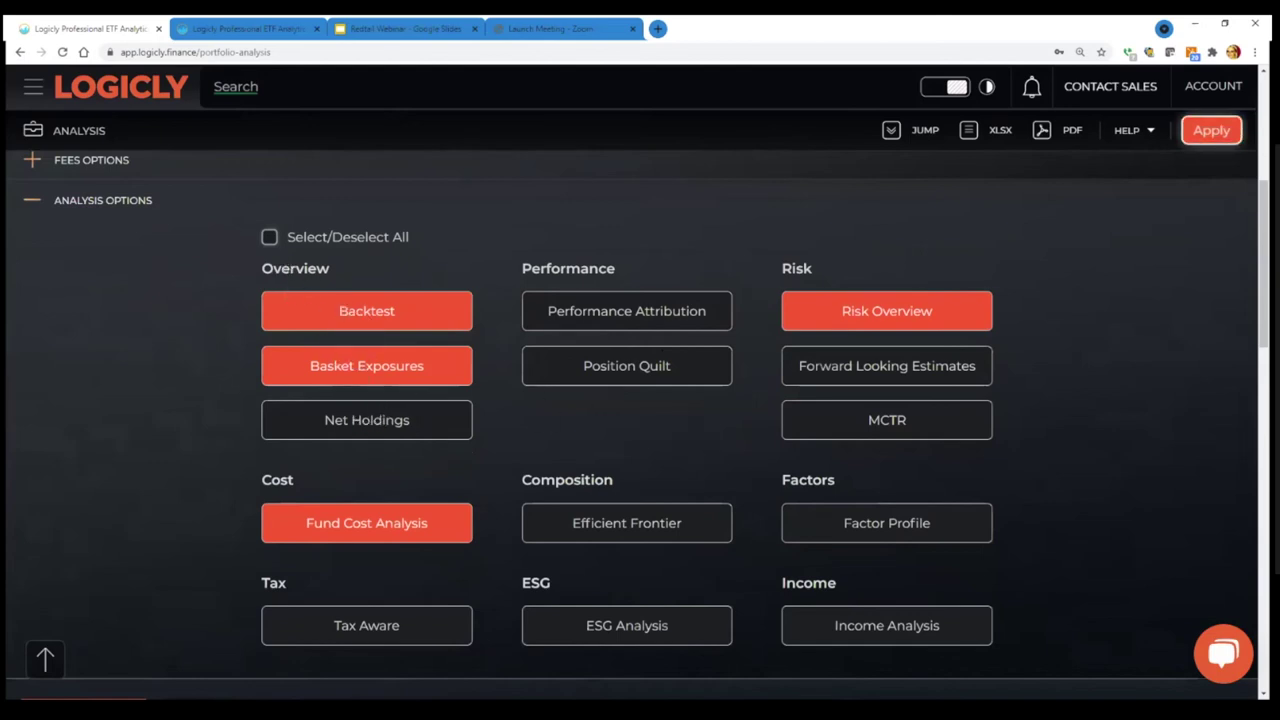
Limit the Growth of $10,000 chart to the last 10 years and review it
scroll(694, 360, down, 3)
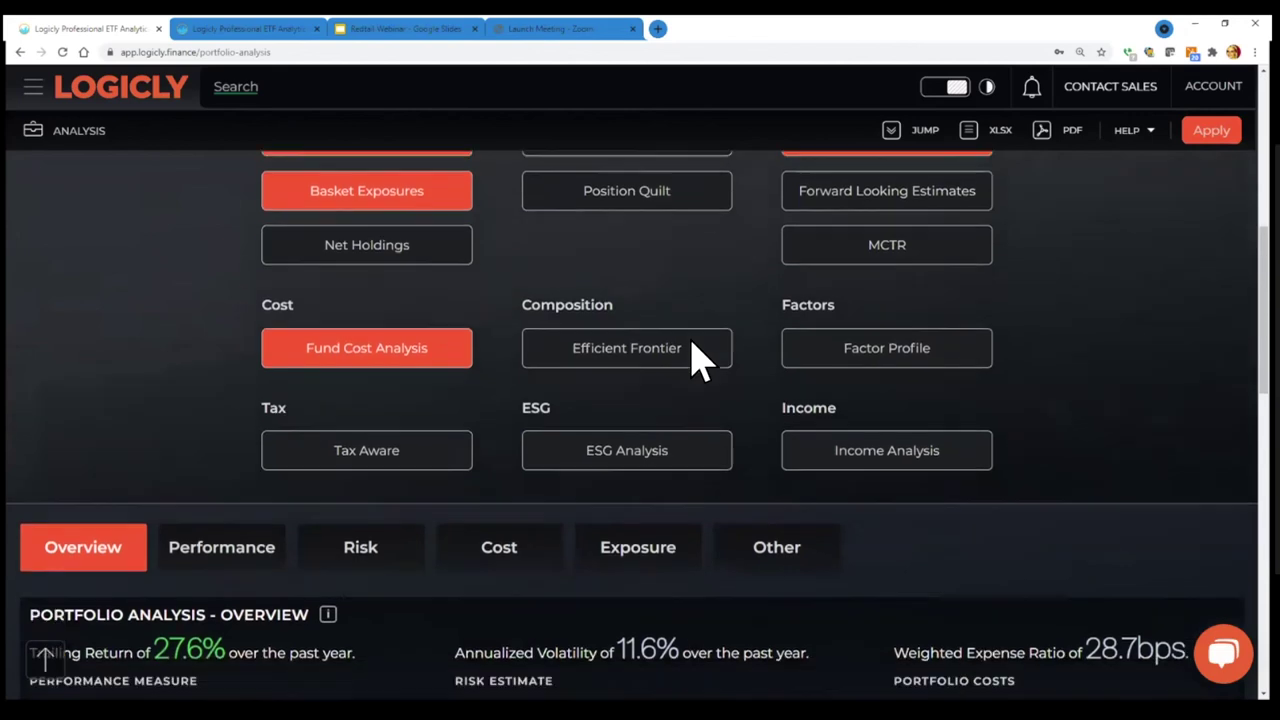
scroll(697, 360, down, 3)
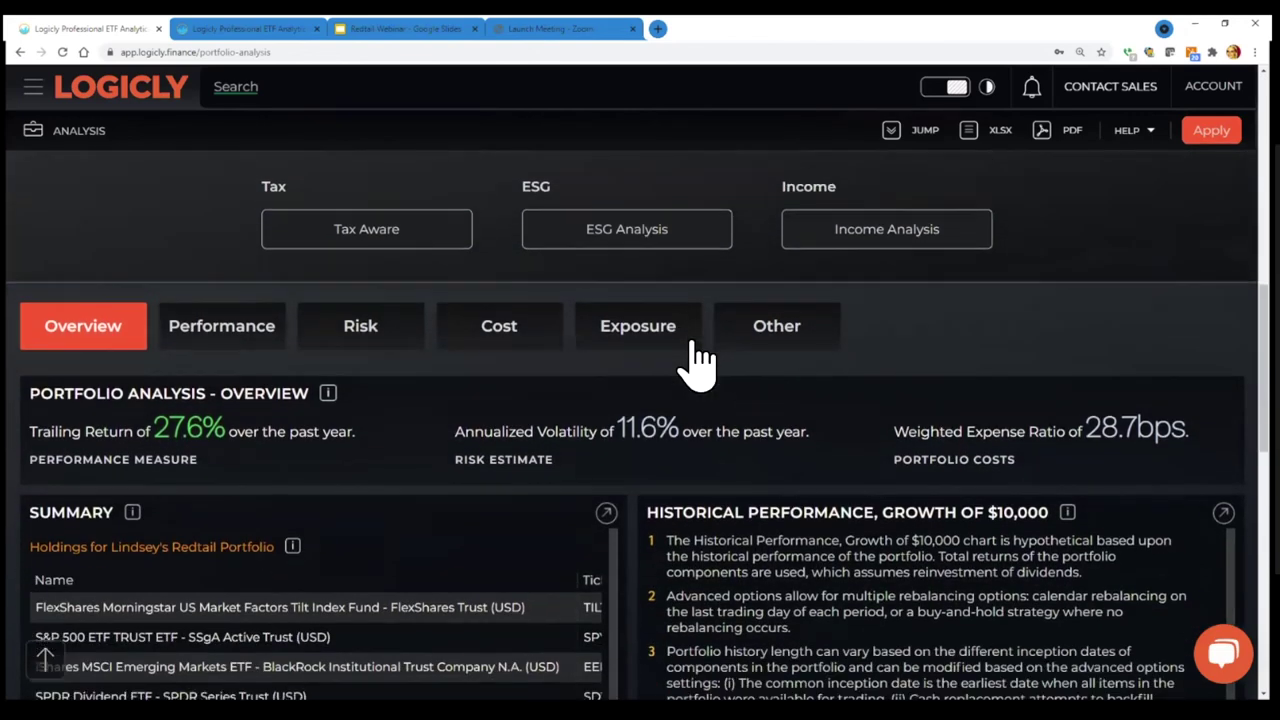
scroll(697, 360, down, 2)
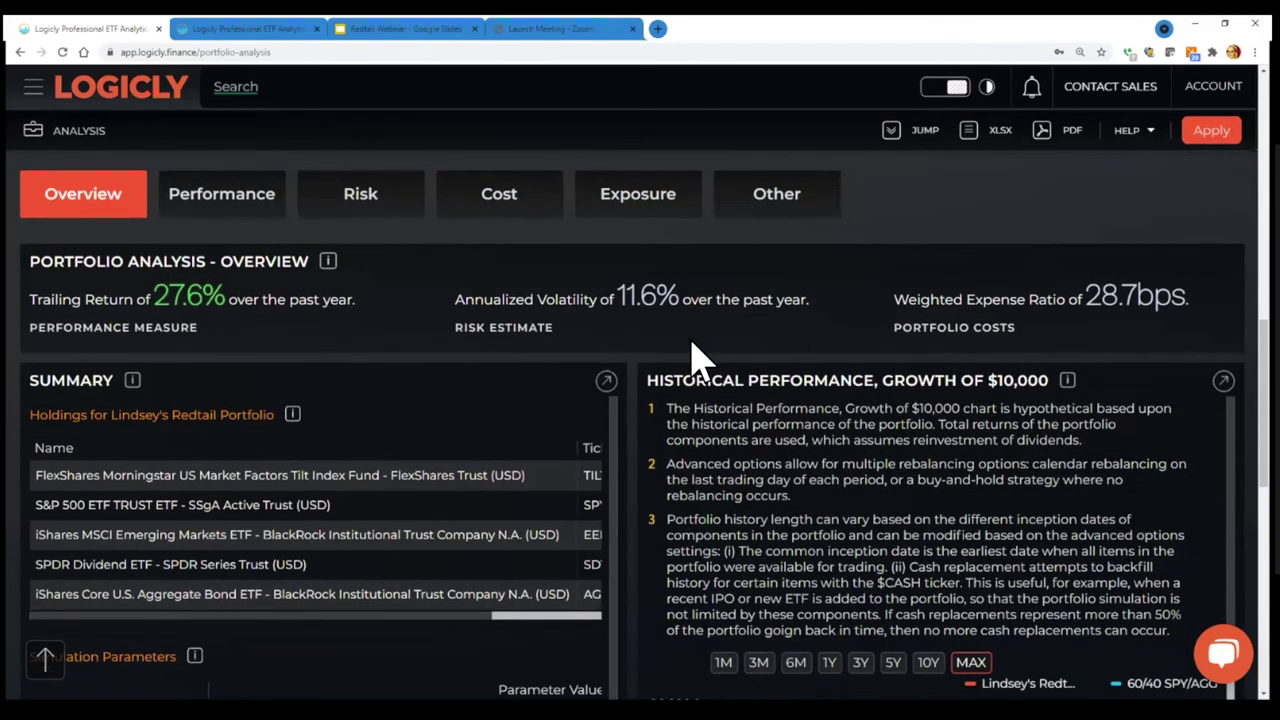
scroll(697, 360, down, 1)
click(928, 596)
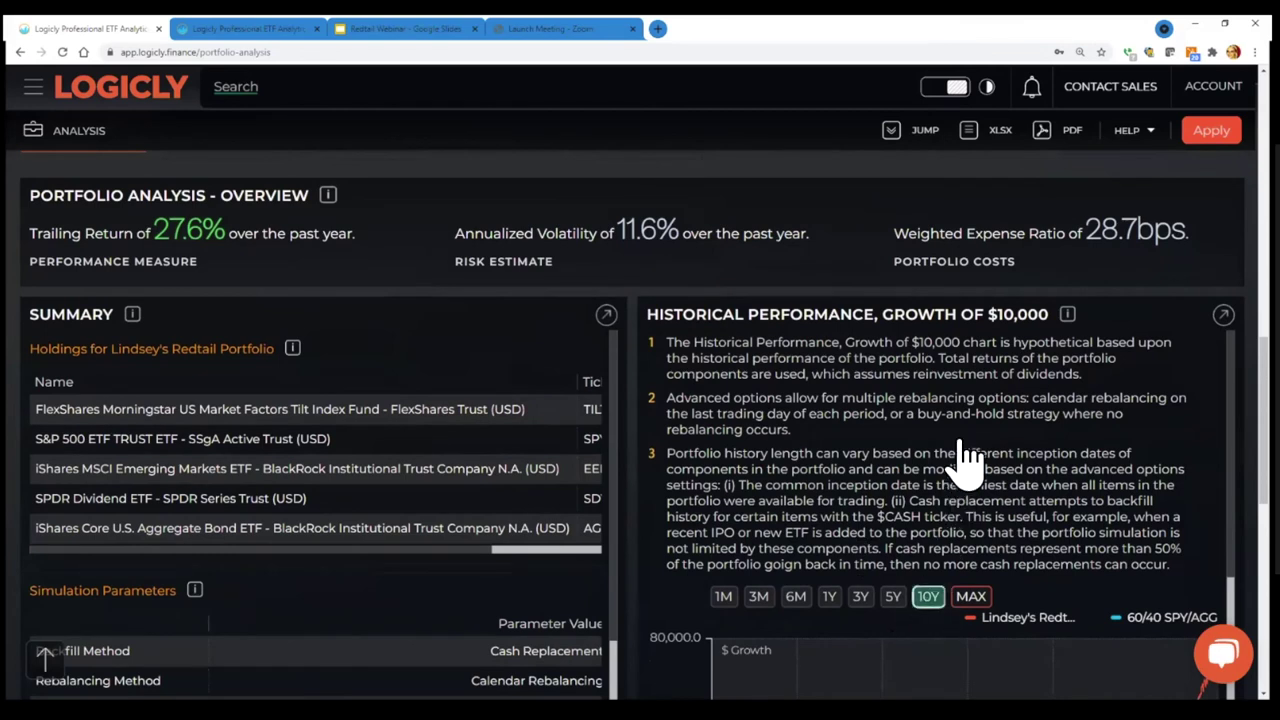
scroll(965, 458, down, 3)
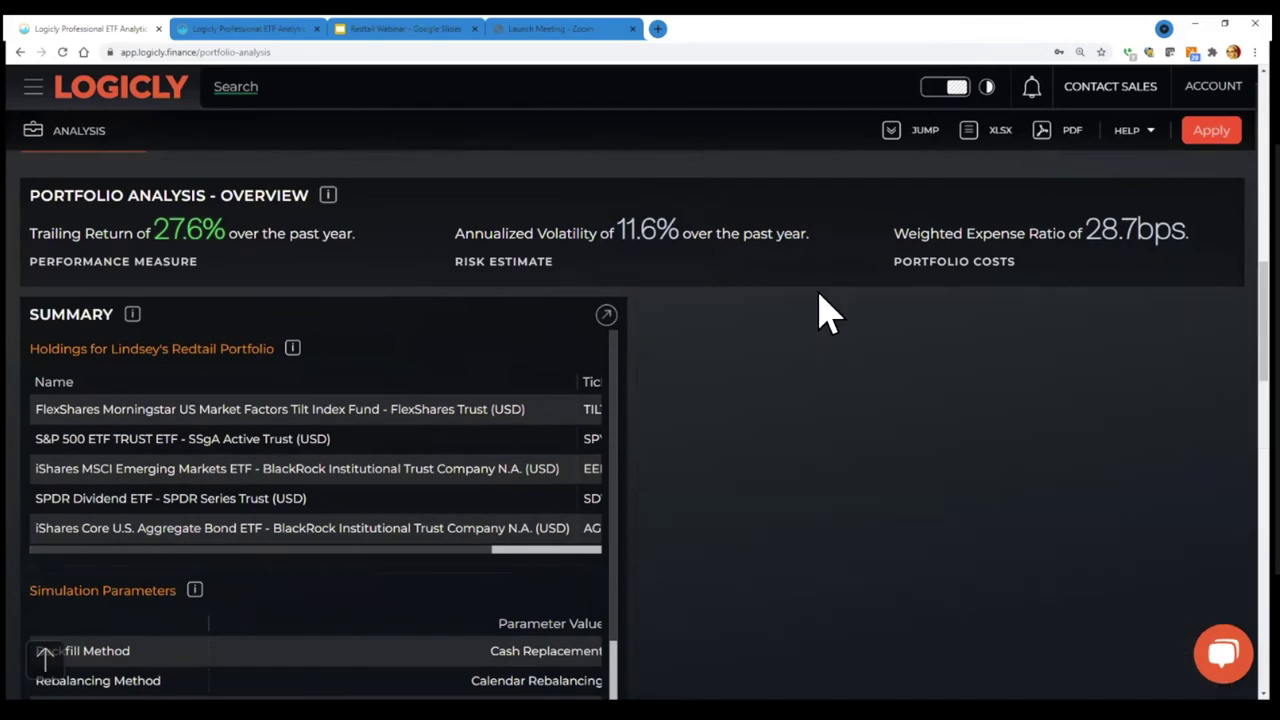
scroll(825, 310, down, 7)
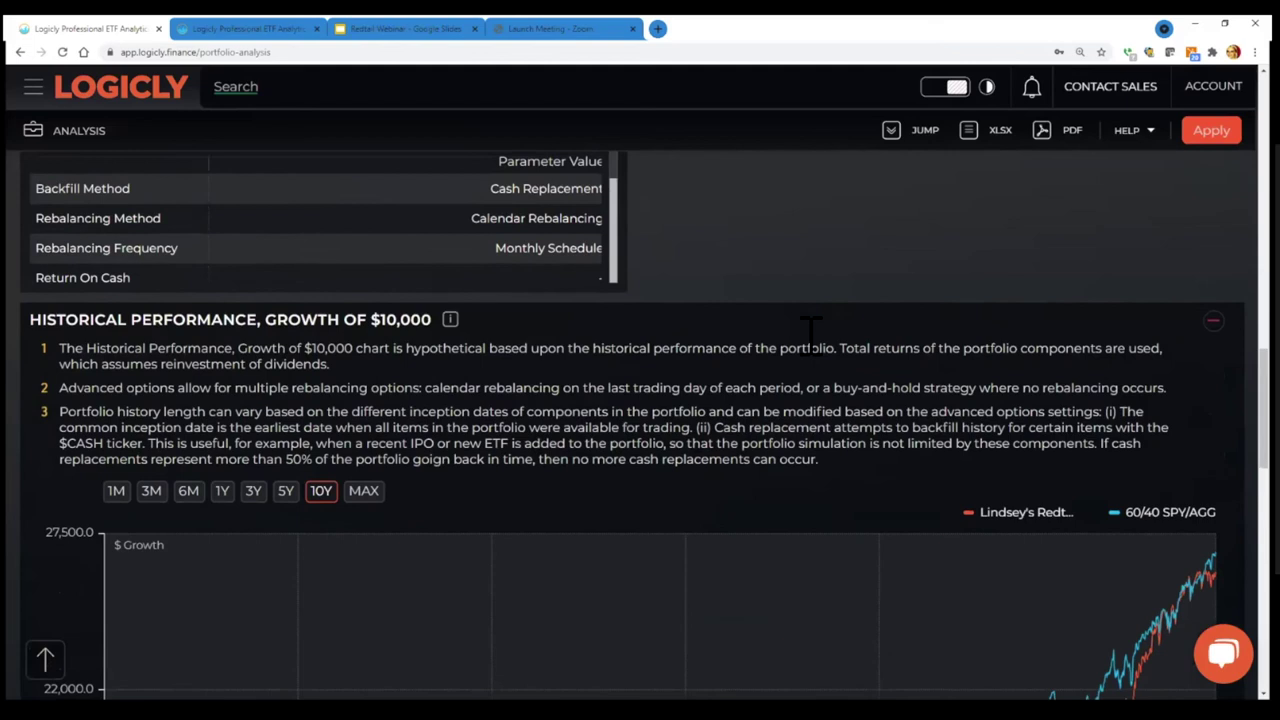
scroll(810, 335, down, 4)
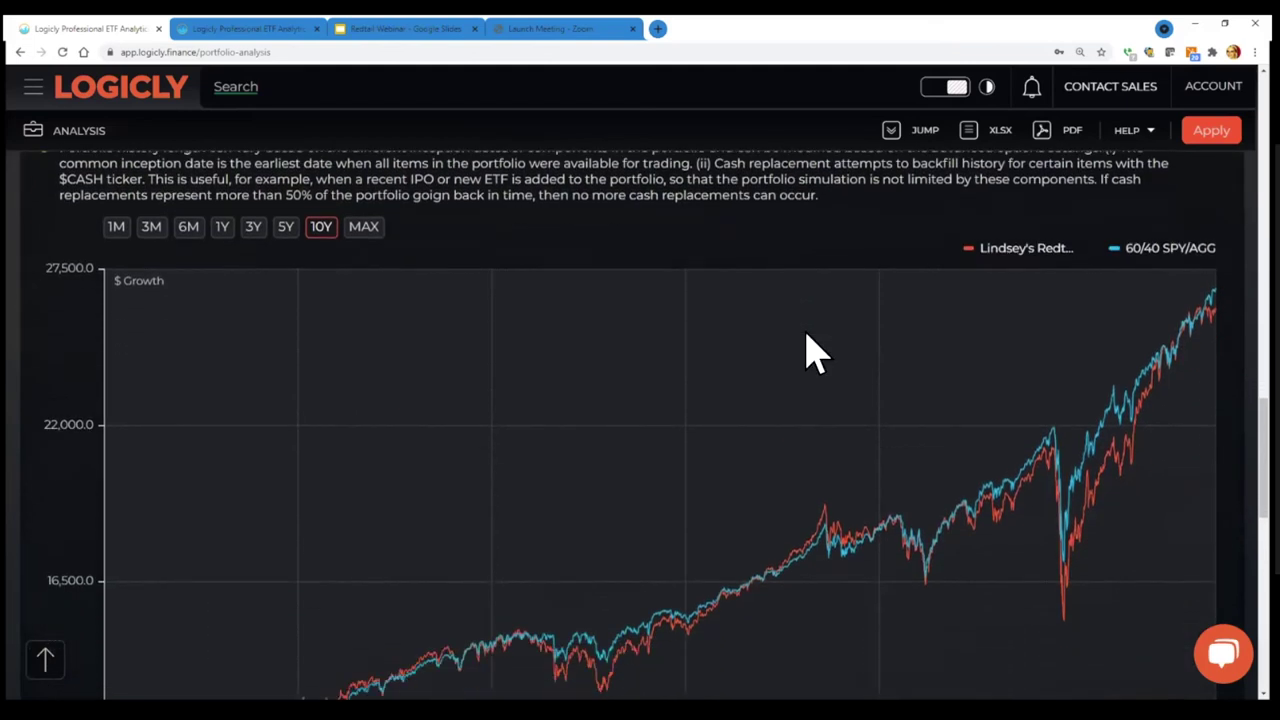
scroll(812, 352, down, 4)
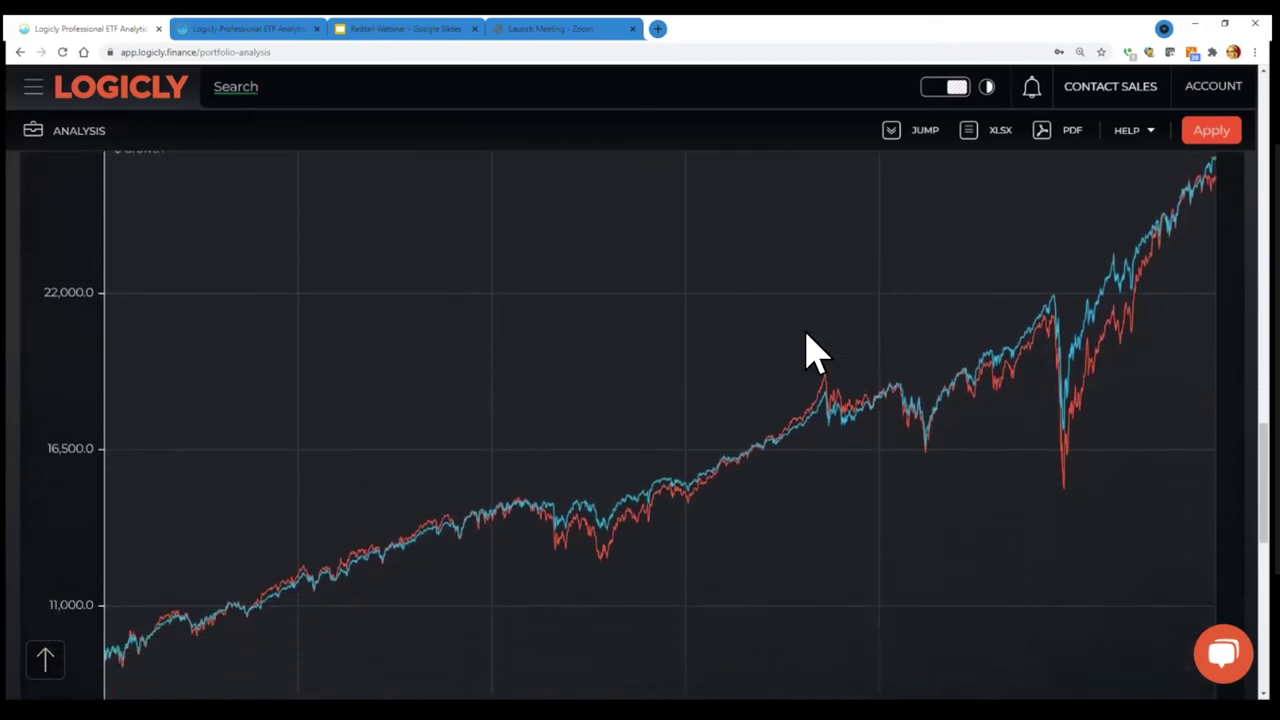
scroll(815, 352, down, 1)
mouse_move(863, 286)
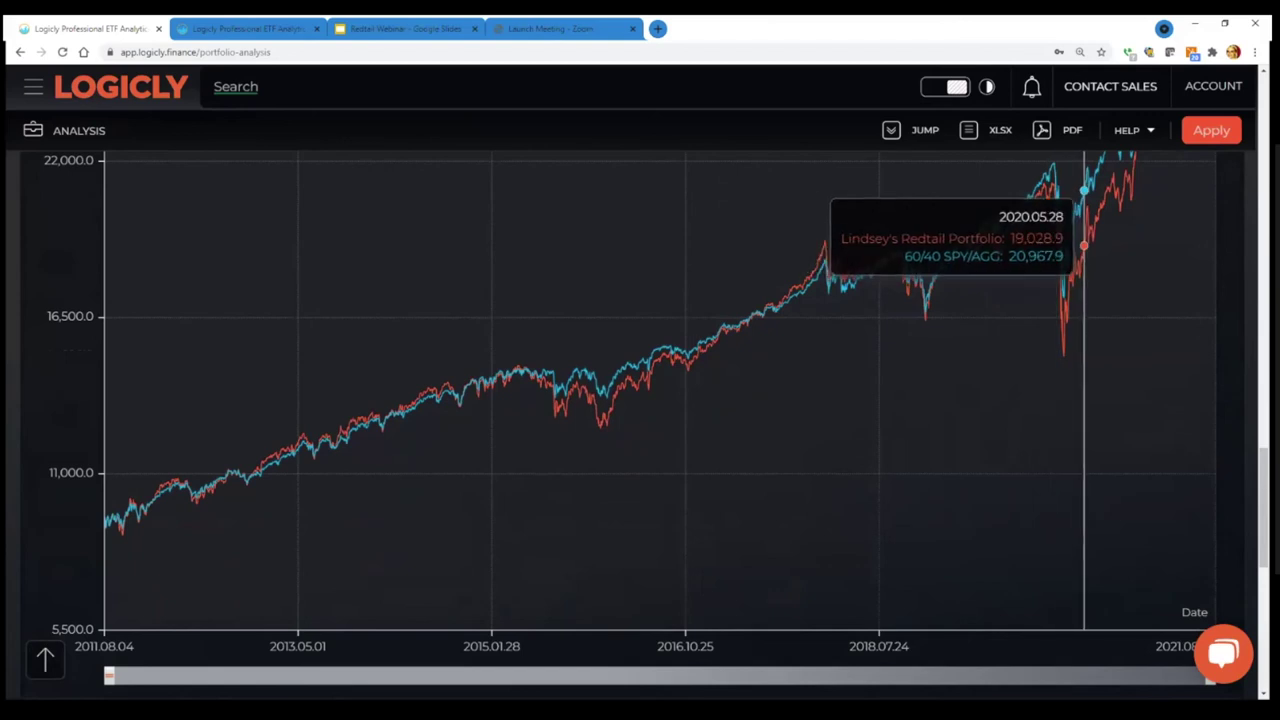
Shrink the Historical Performance chart back to half width and return to the Overview tab bar
scroll(1084, 245, up, 1)
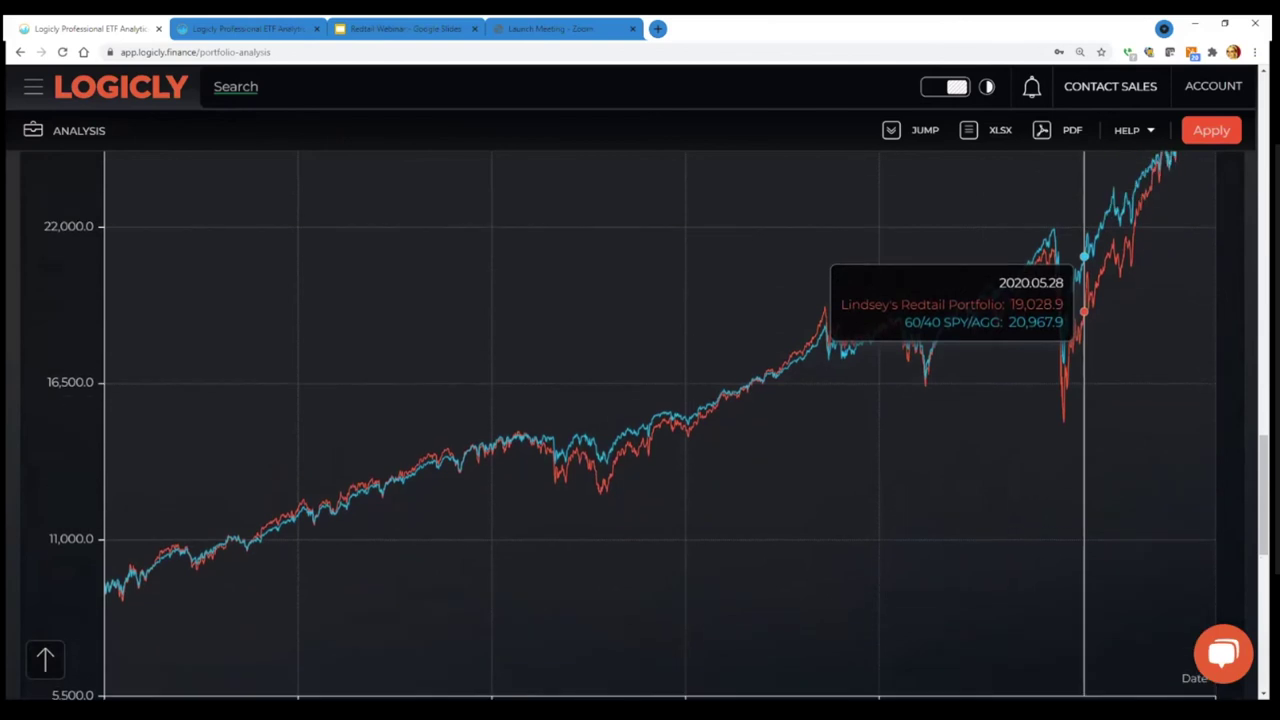
scroll(1084, 260, up, 1)
scroll(1087, 260, up, 1)
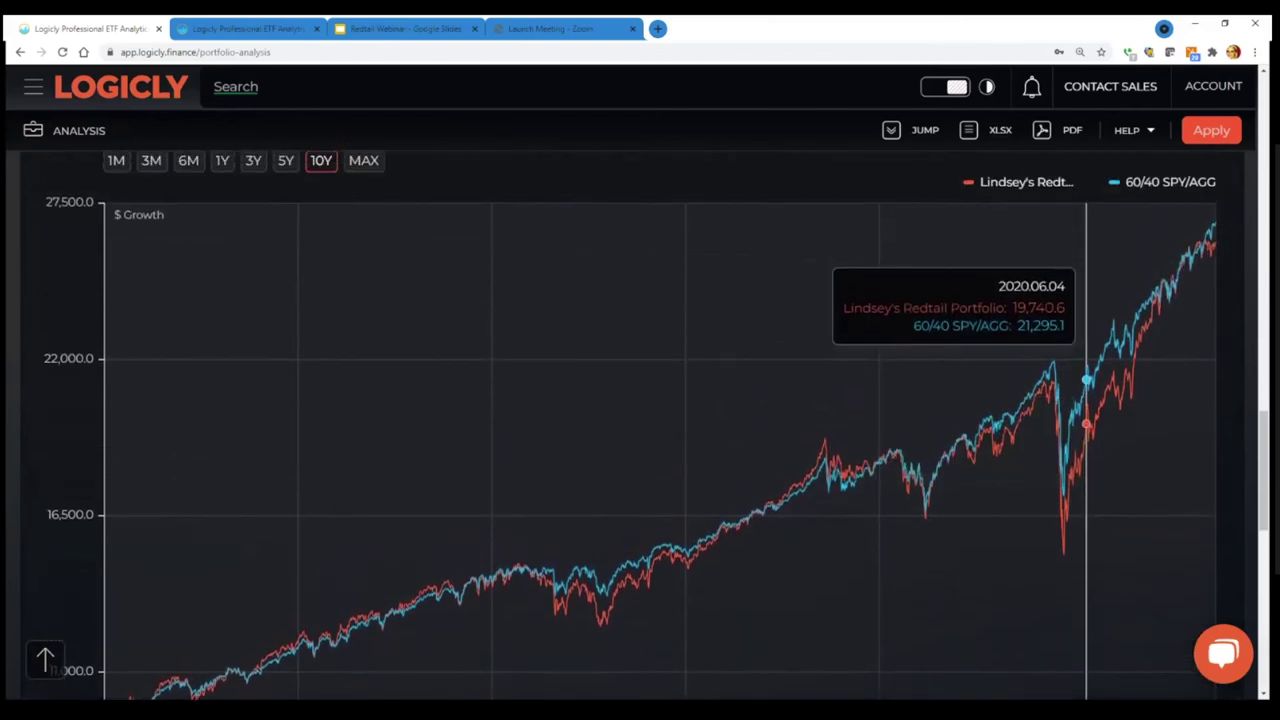
scroll(1086, 260, up, 4)
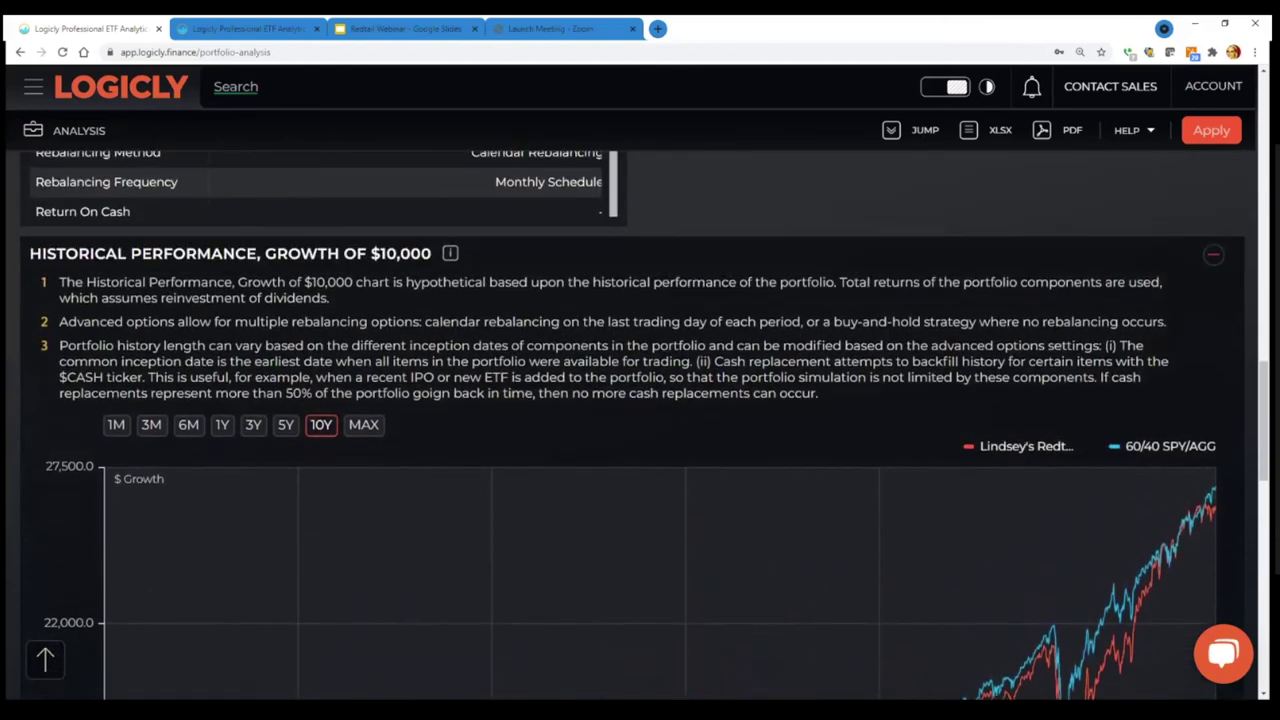
click(1213, 254)
scroll(737, 349, up, 3)
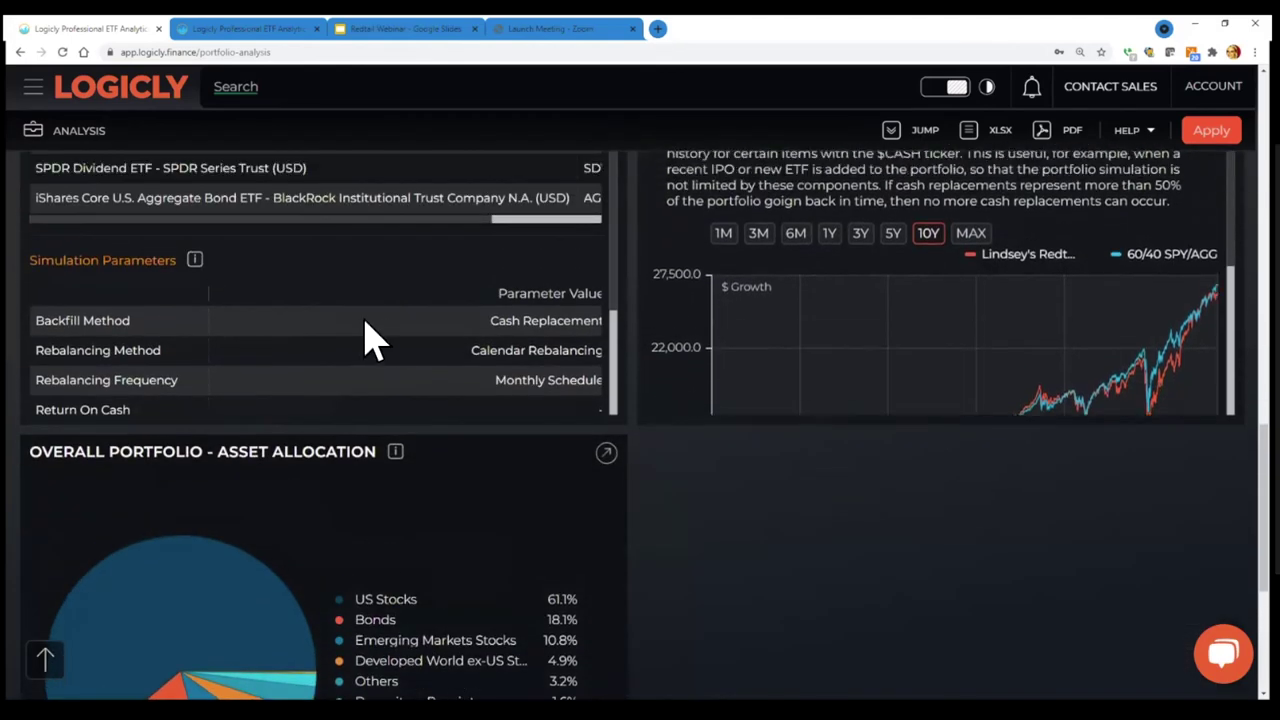
scroll(365, 340, up, 6)
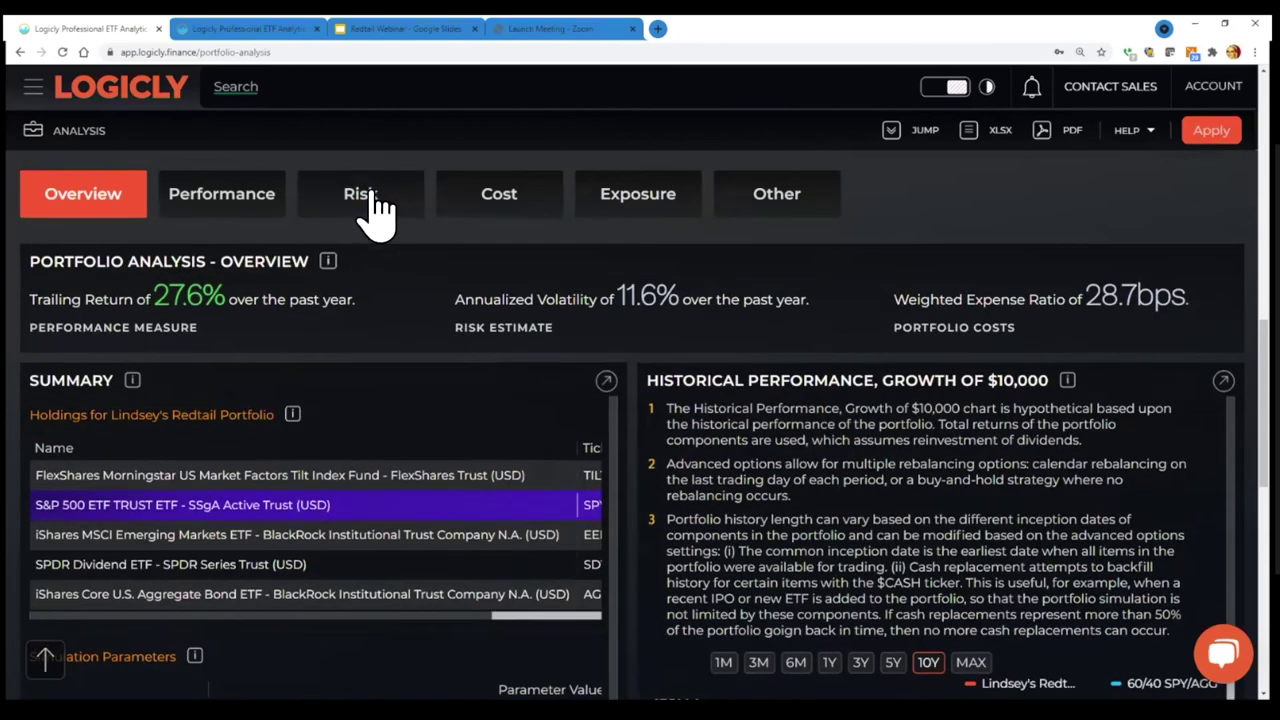
Show the Exposure tab and review the allocation, geography, sector, market-cap and fixed-income pie charts
click(370, 200)
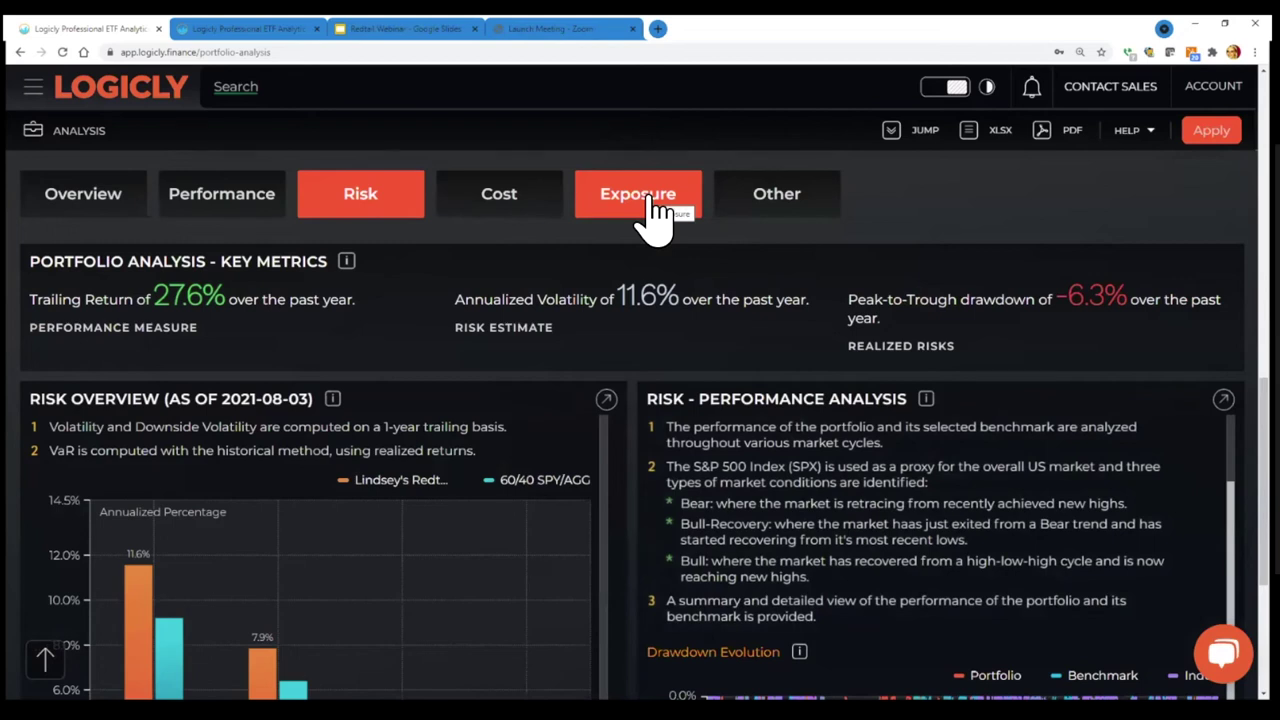
click(648, 205)
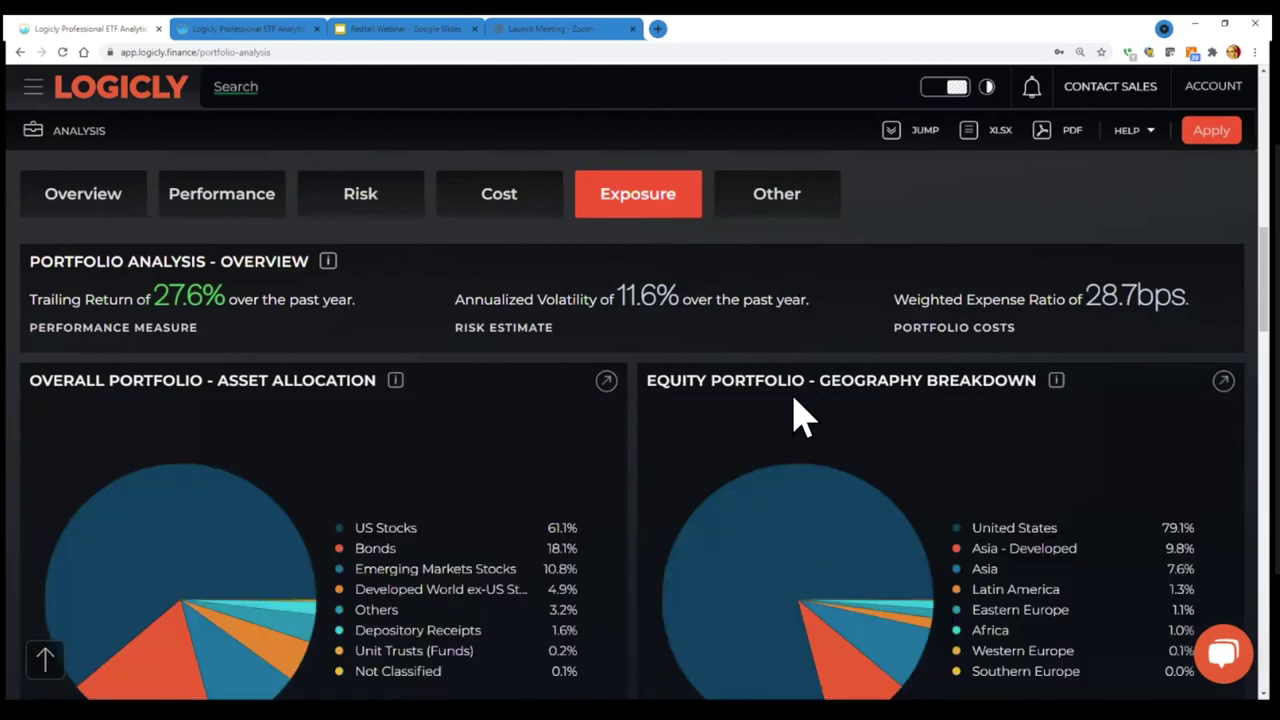
scroll(800, 415, down, 2)
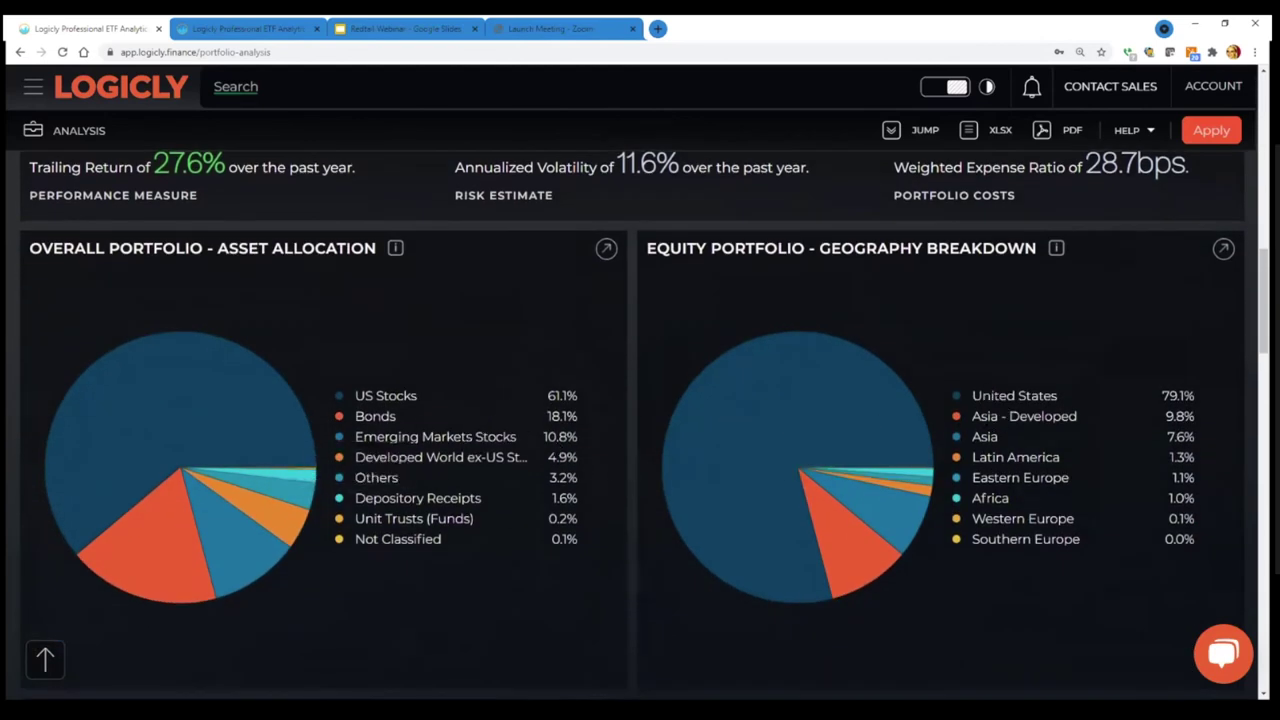
scroll(640, 425, down, 2)
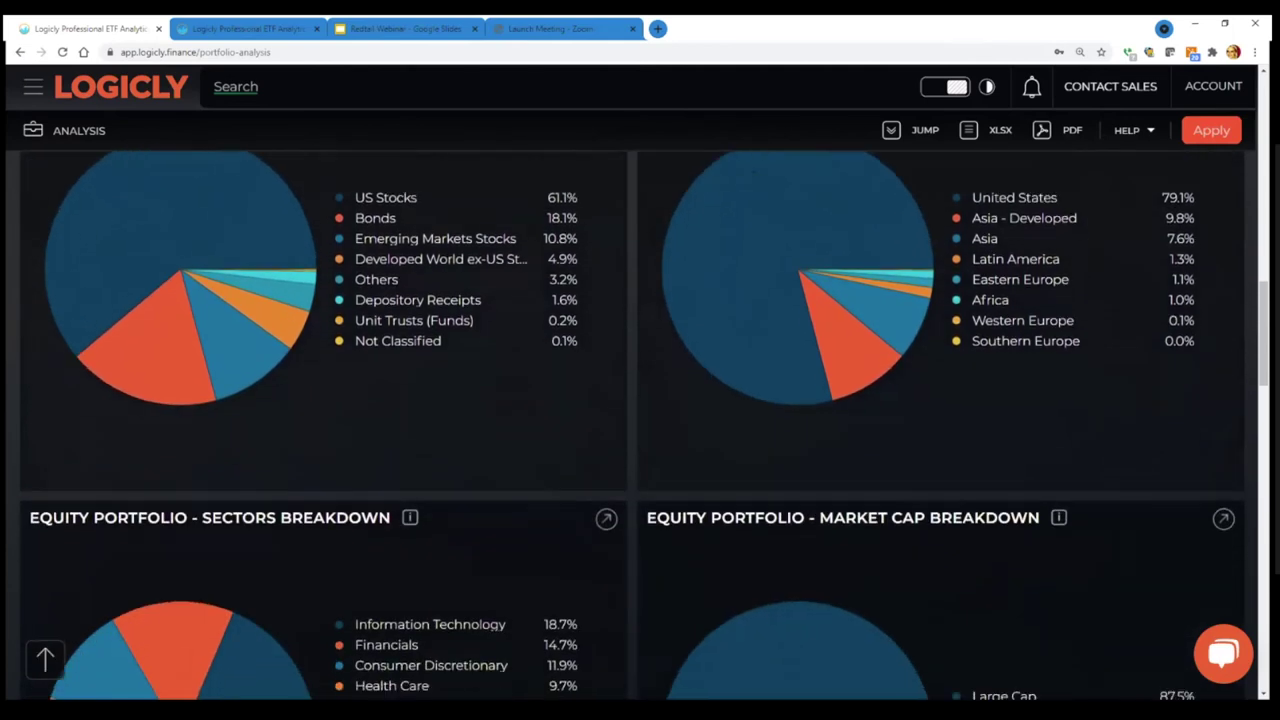
scroll(640, 425, down, 2)
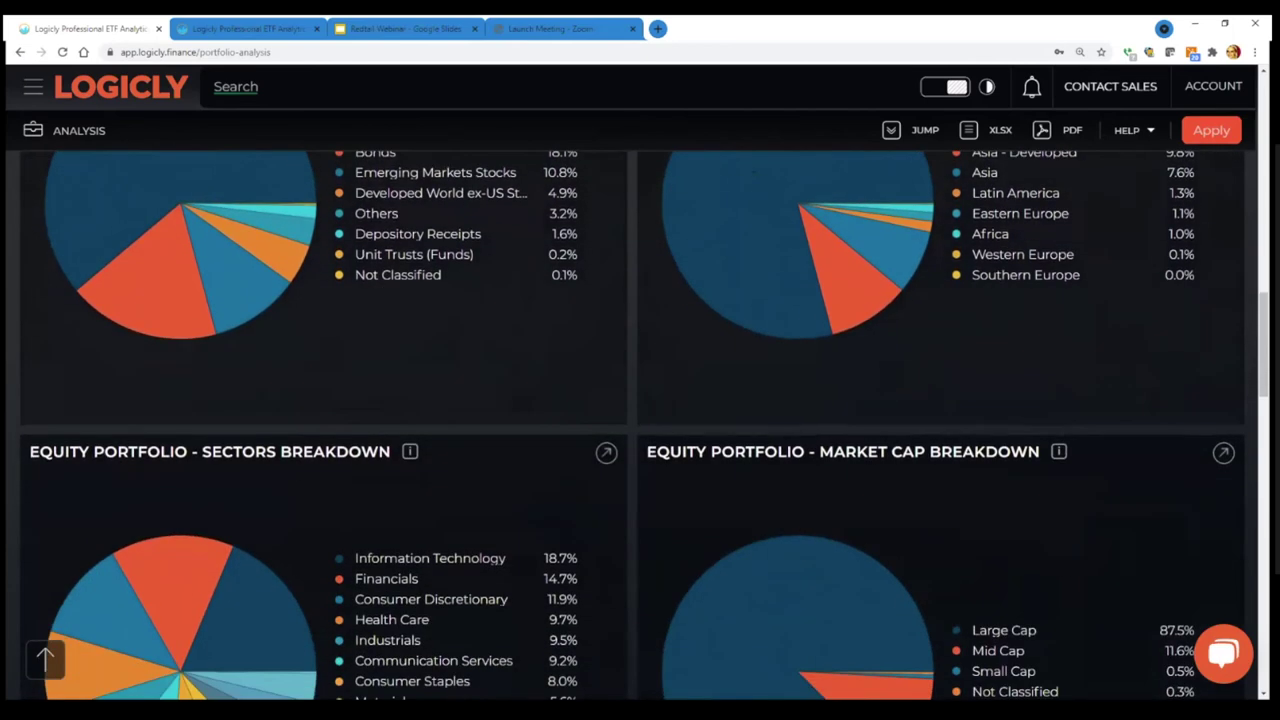
scroll(640, 425, down, 2)
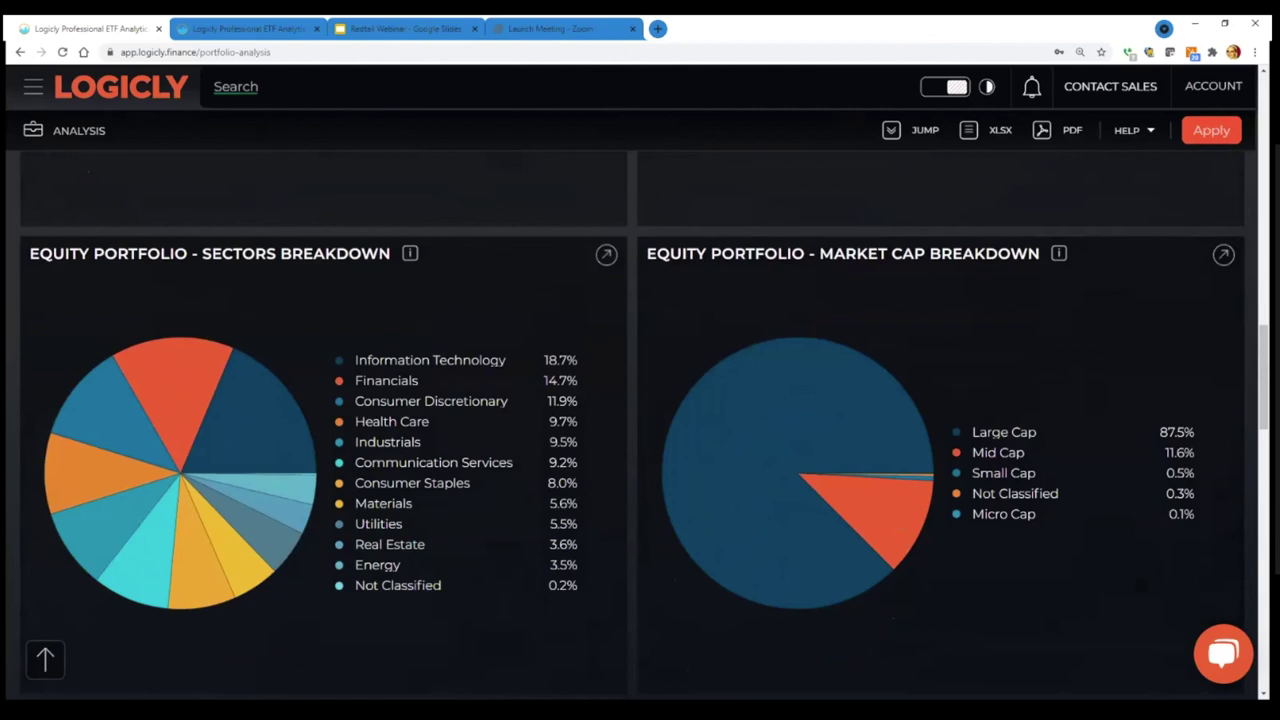
scroll(640, 425, down, 4)
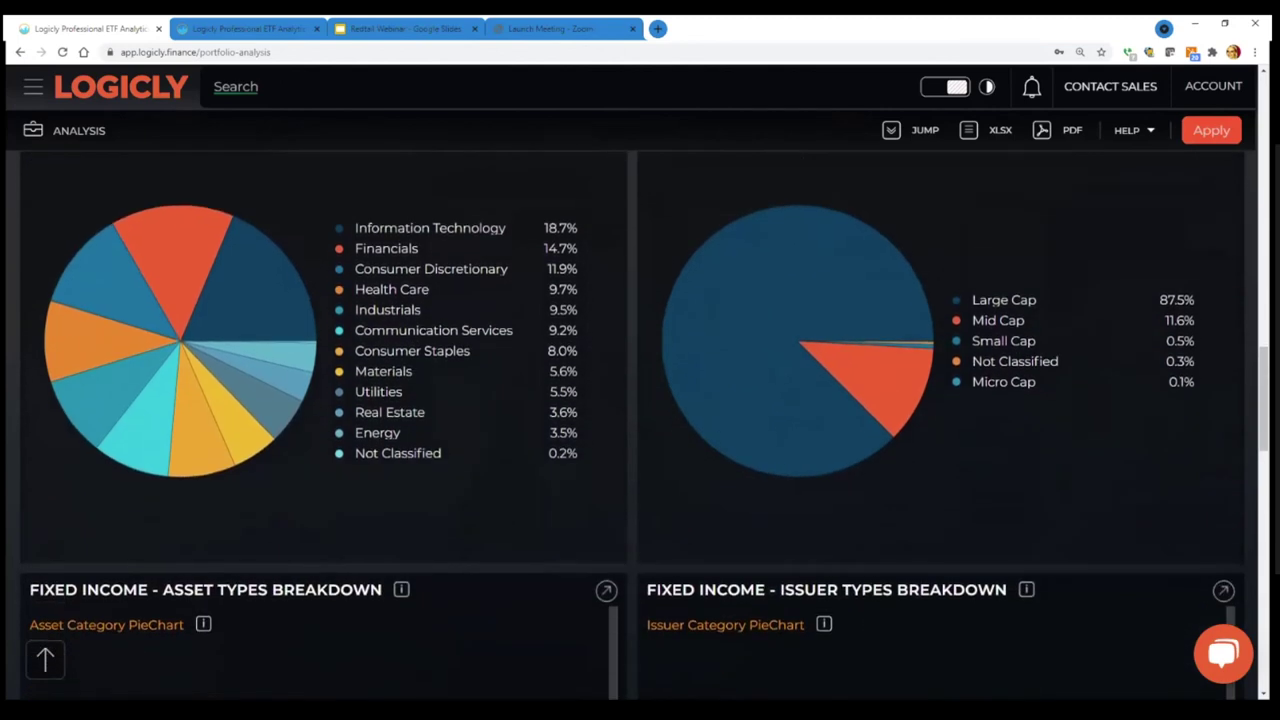
scroll(640, 425, down, 4)
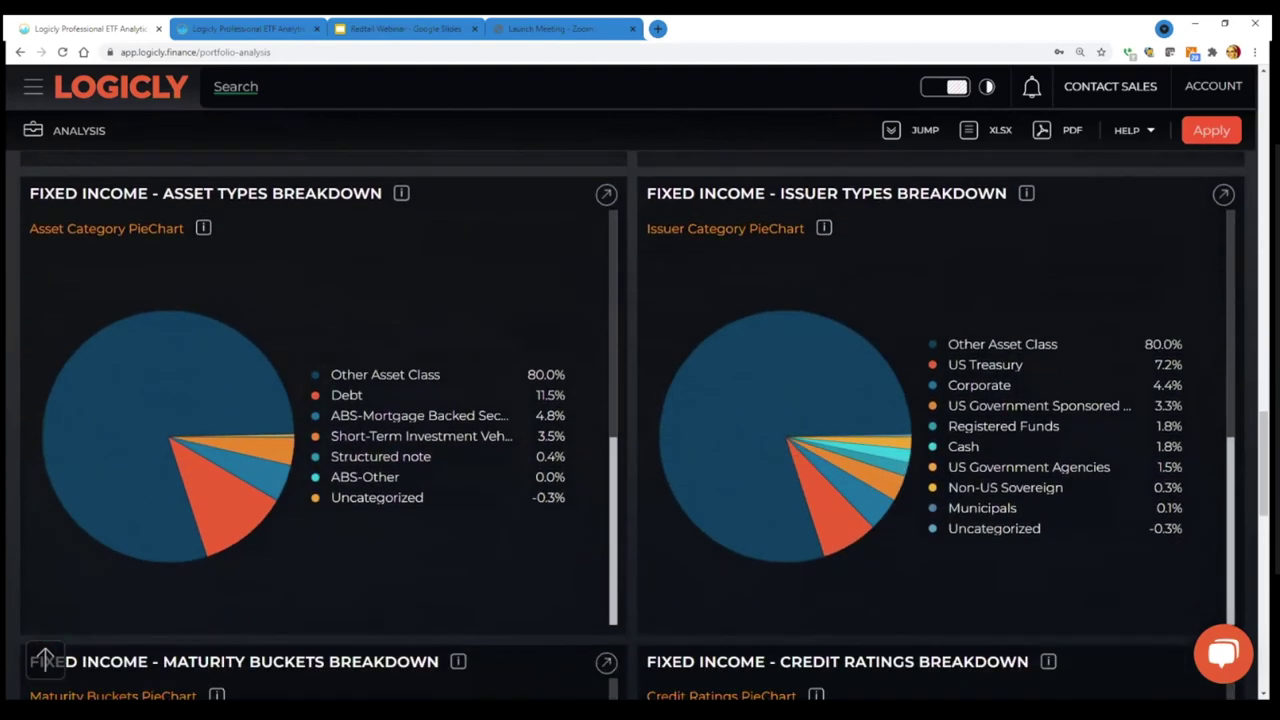
scroll(940, 385, down, 1)
scroll(929, 457, down, 2)
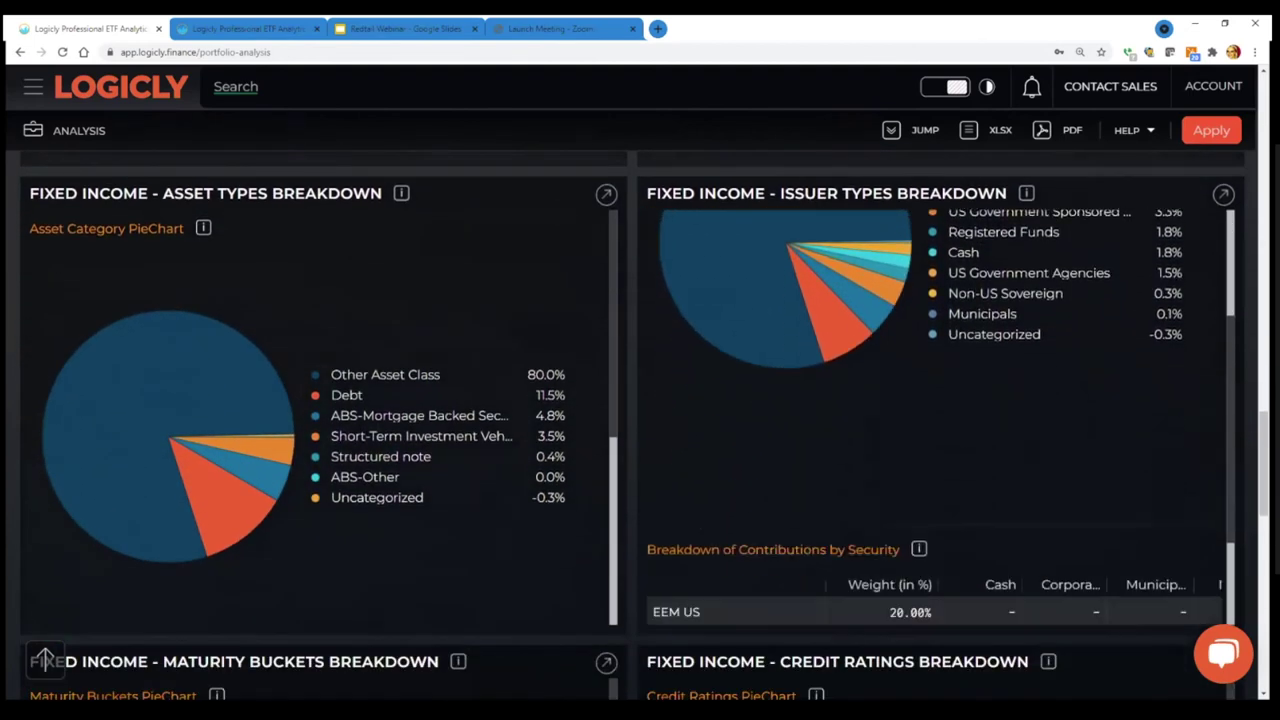
scroll(929, 460, up, 3)
scroll(571, 391, down, 2)
scroll(794, 371, down, 5)
scroll(848, 430, down, 5)
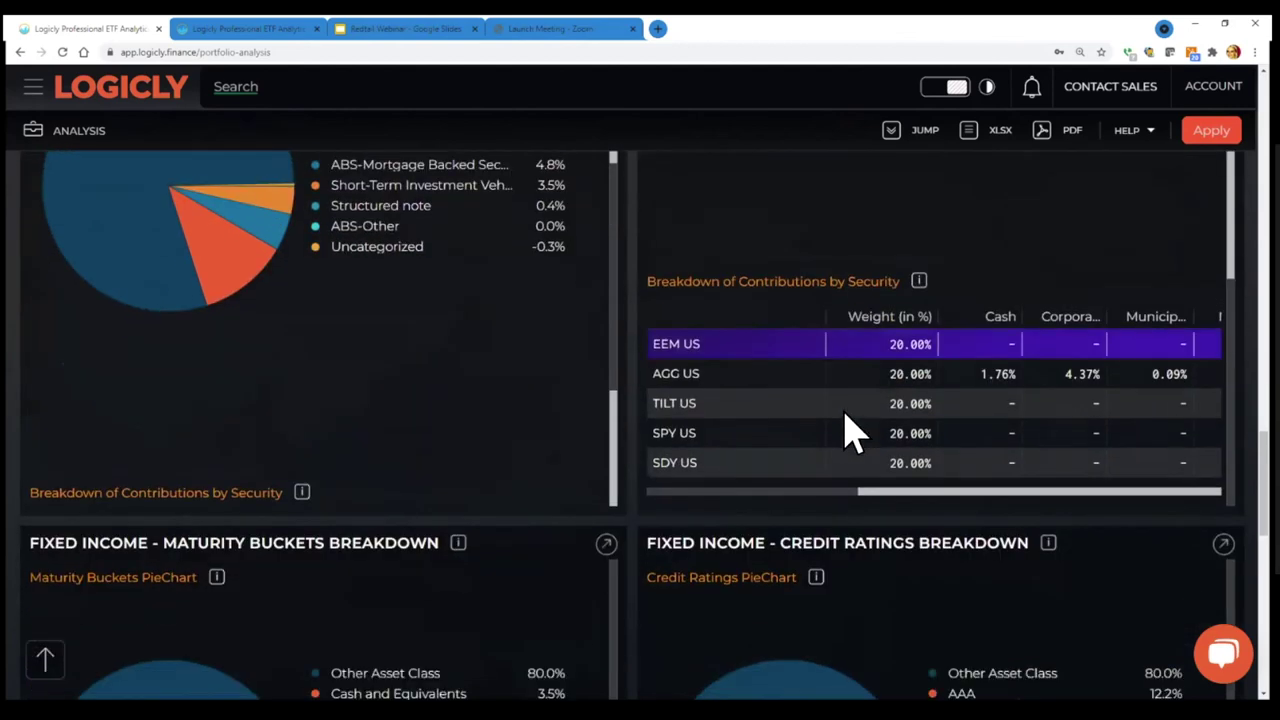
scroll(848, 431, down, 3)
Return to the portfolio's Risk metrics view
scroll(848, 432, up, 7)
scroll(850, 432, up, 15)
scroll(850, 433, up, 3)
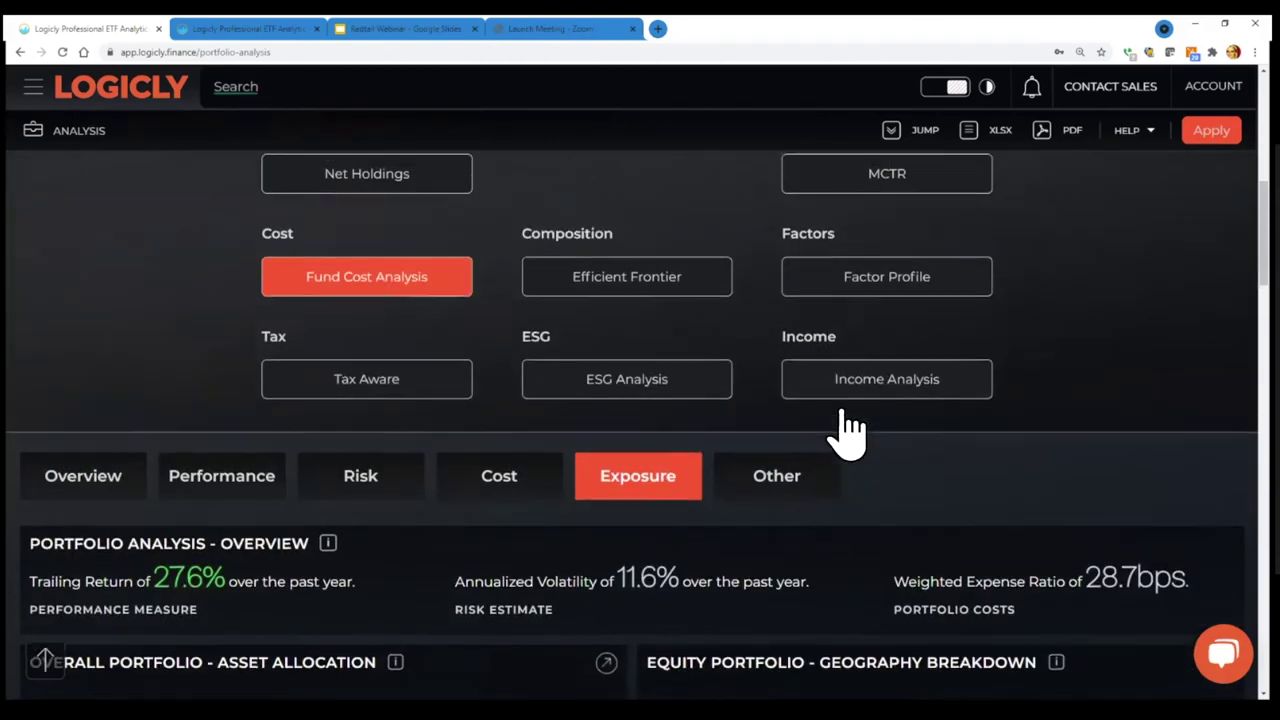
scroll(386, 465, down, 1)
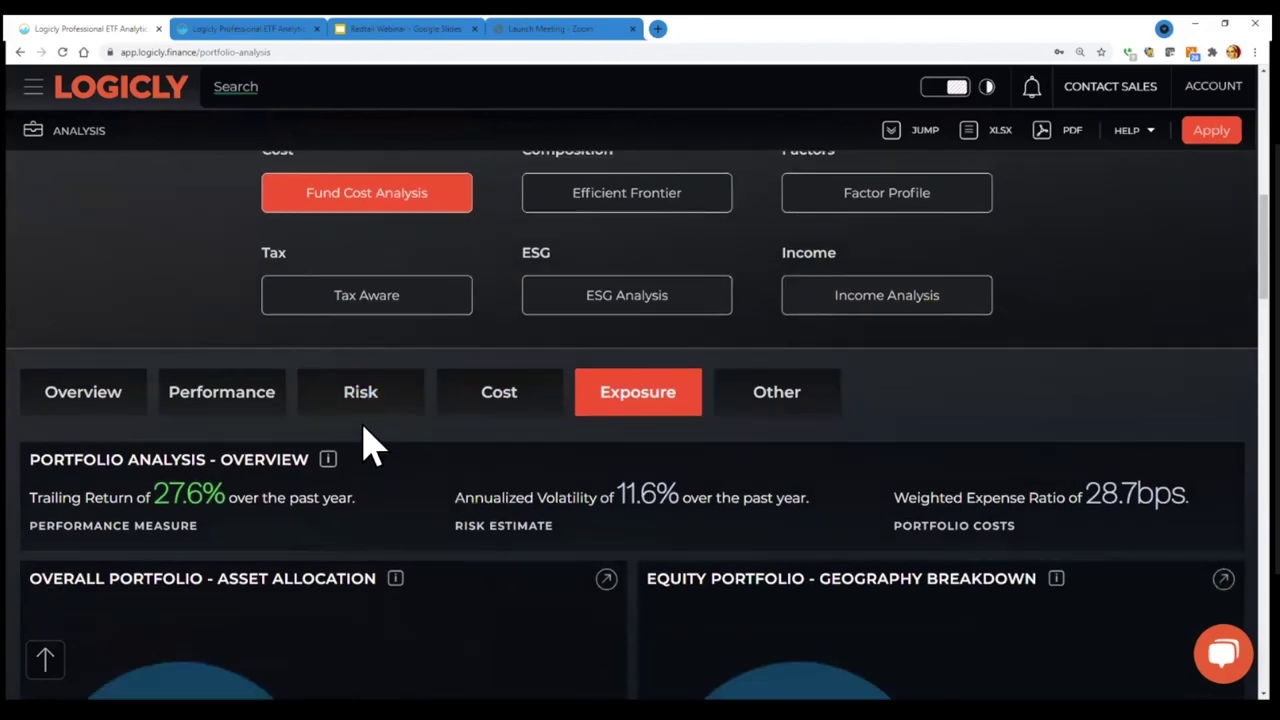
click(363, 412)
scroll(585, 368, down, 3)
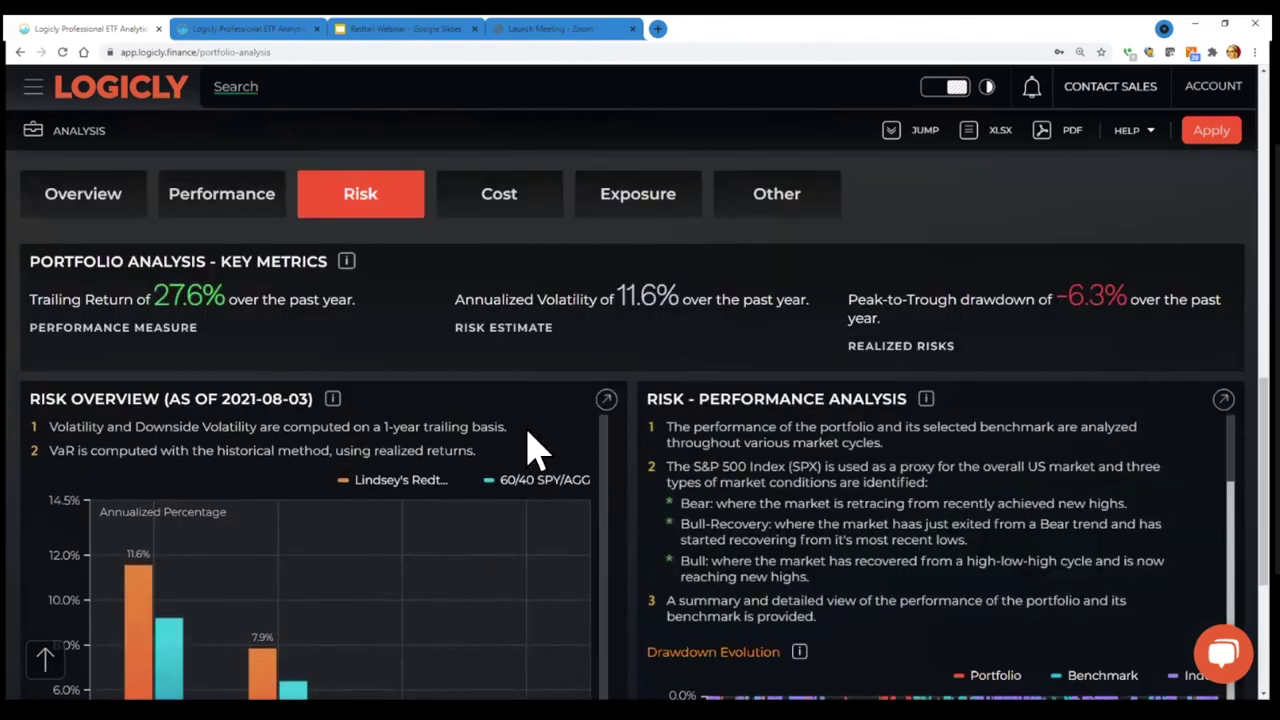
scroll(637, 424, up, 5)
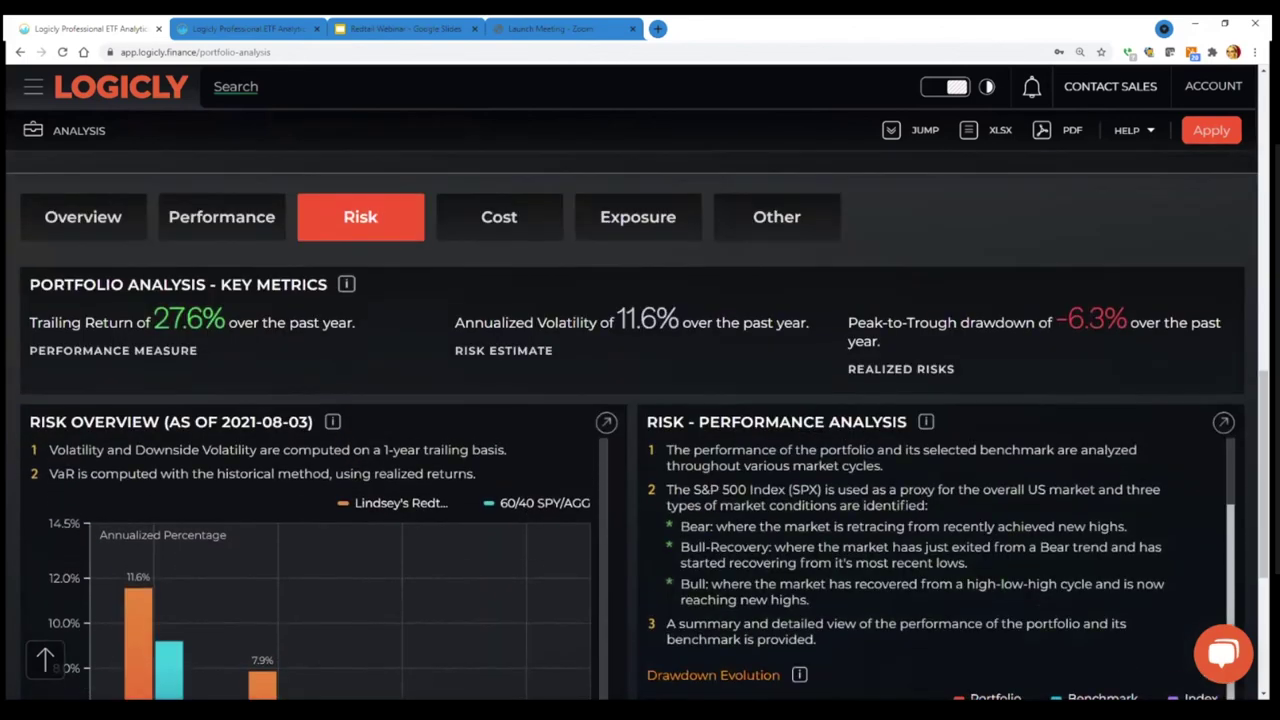
scroll(637, 424, down, 6)
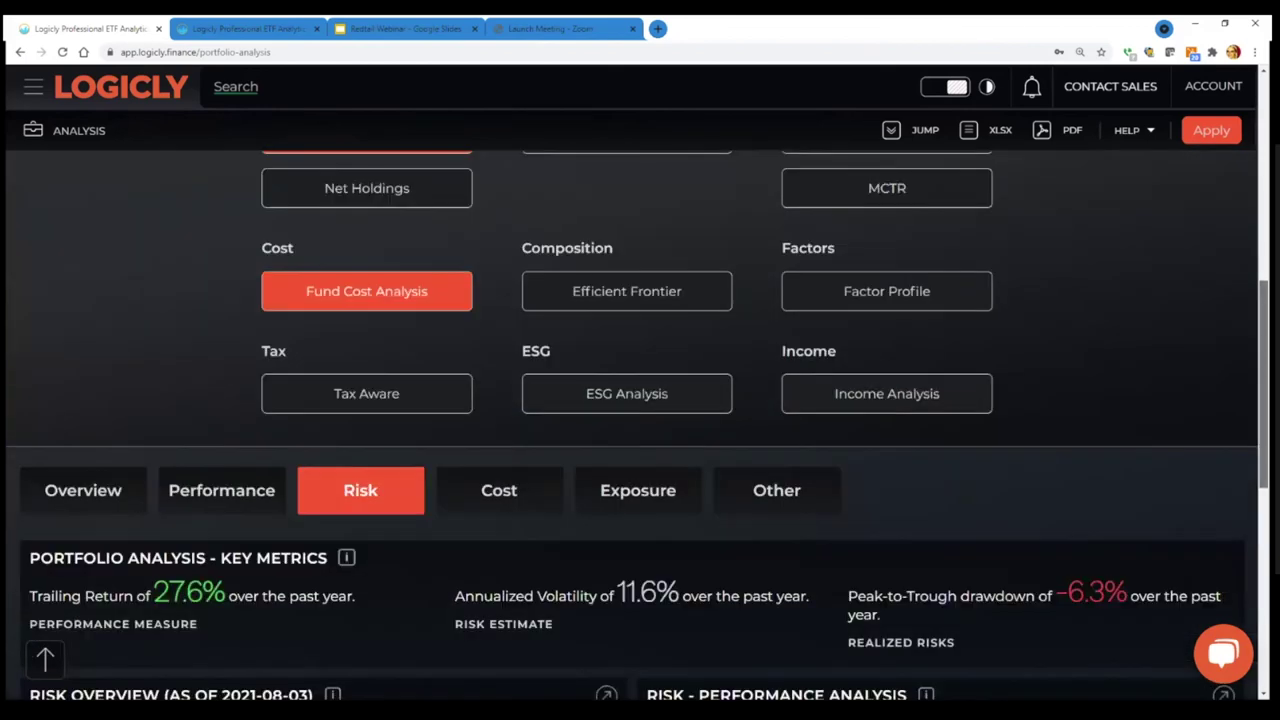
scroll(637, 424, down, 1)
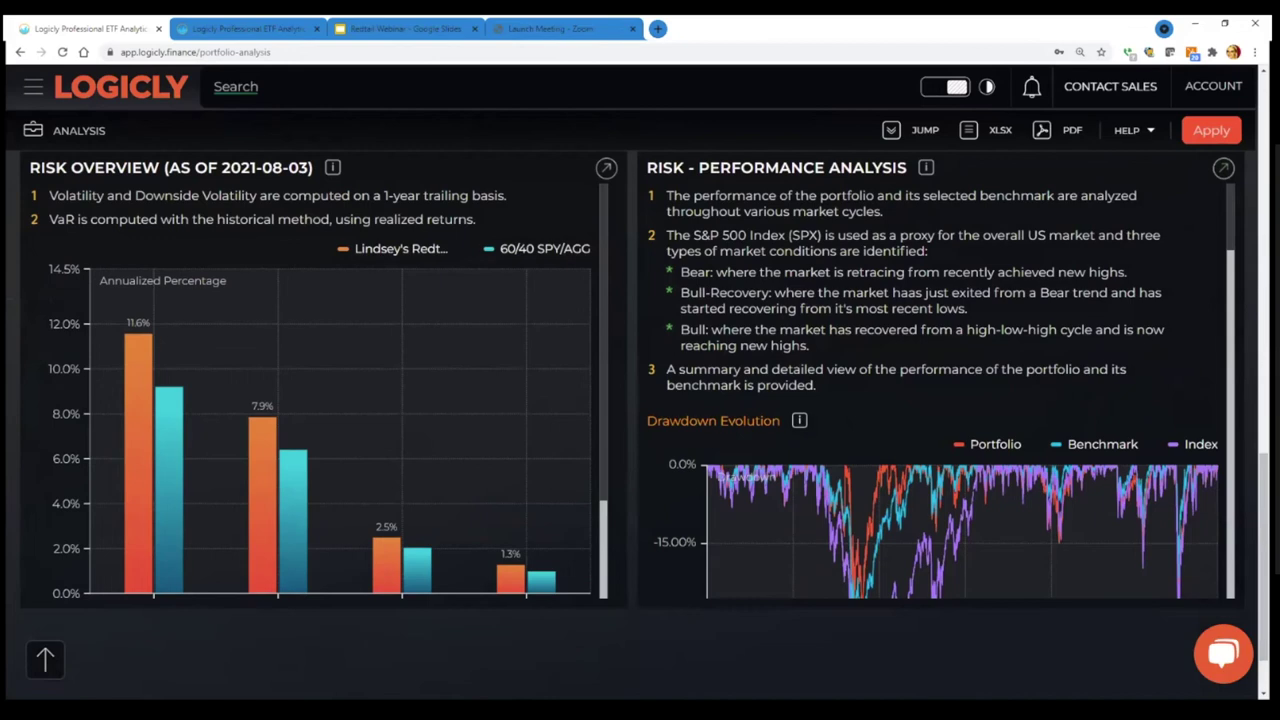
Widen the Risk - Performance Analysis panel to full width and inspect the Drawdown Evolution chart
click(1223, 168)
scroll(943, 255, down, 3)
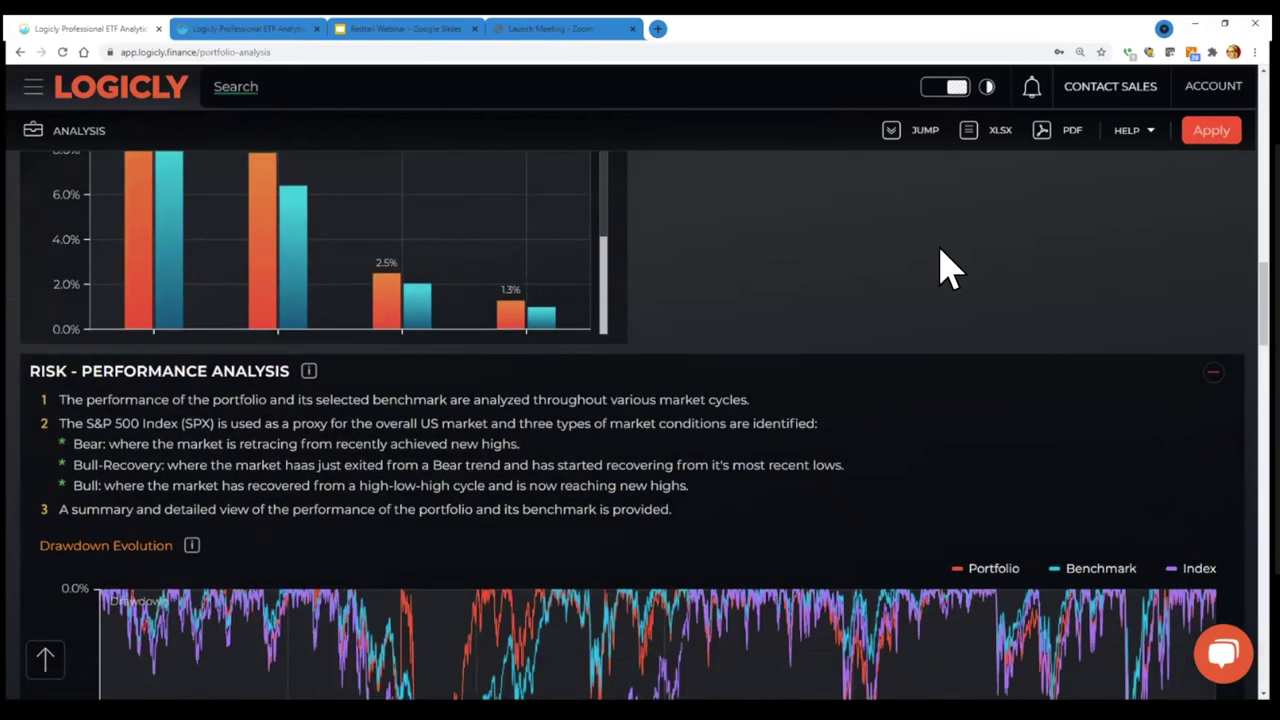
scroll(943, 268, down, 2)
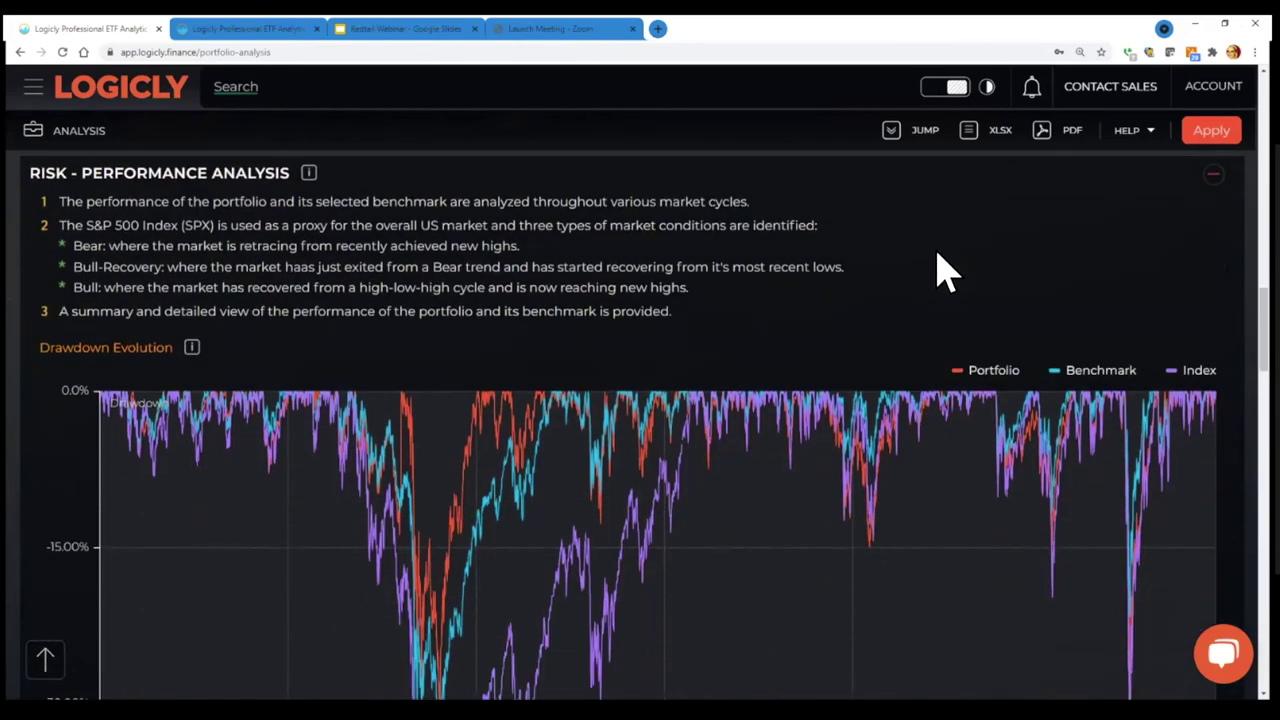
scroll(943, 270, down, 1)
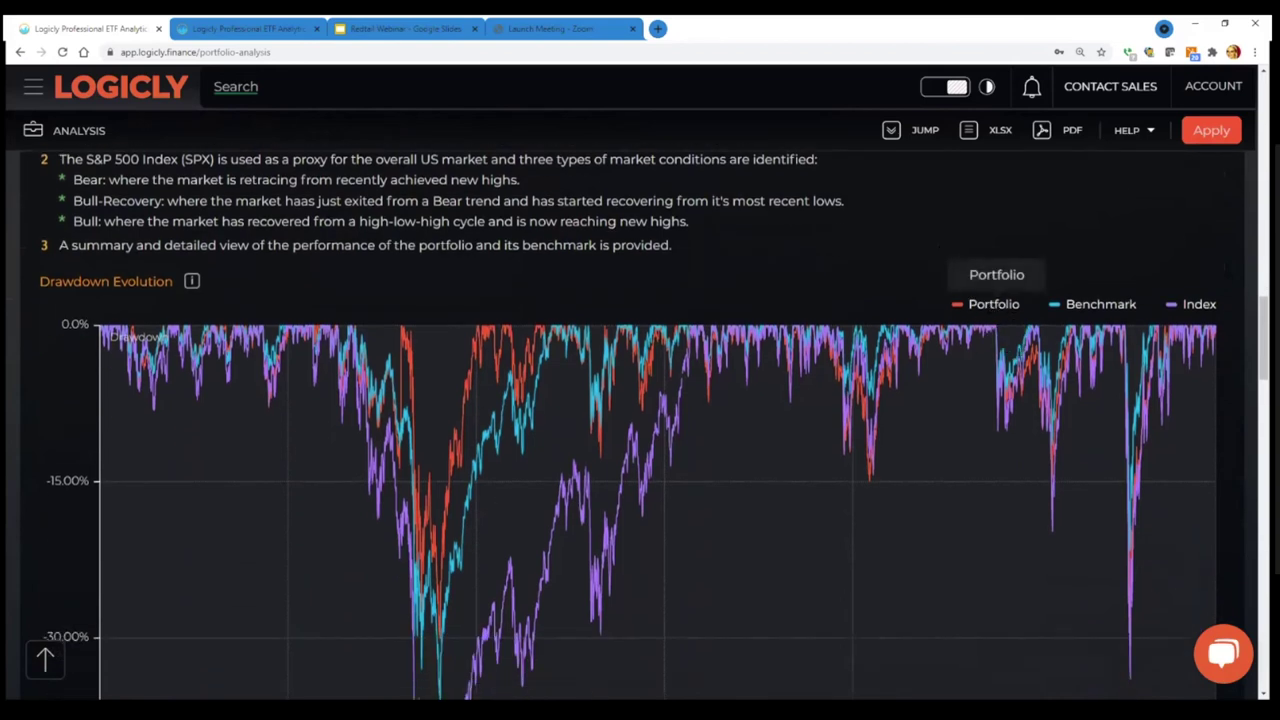
mouse_move(1144, 340)
scroll(1144, 340, down, 2)
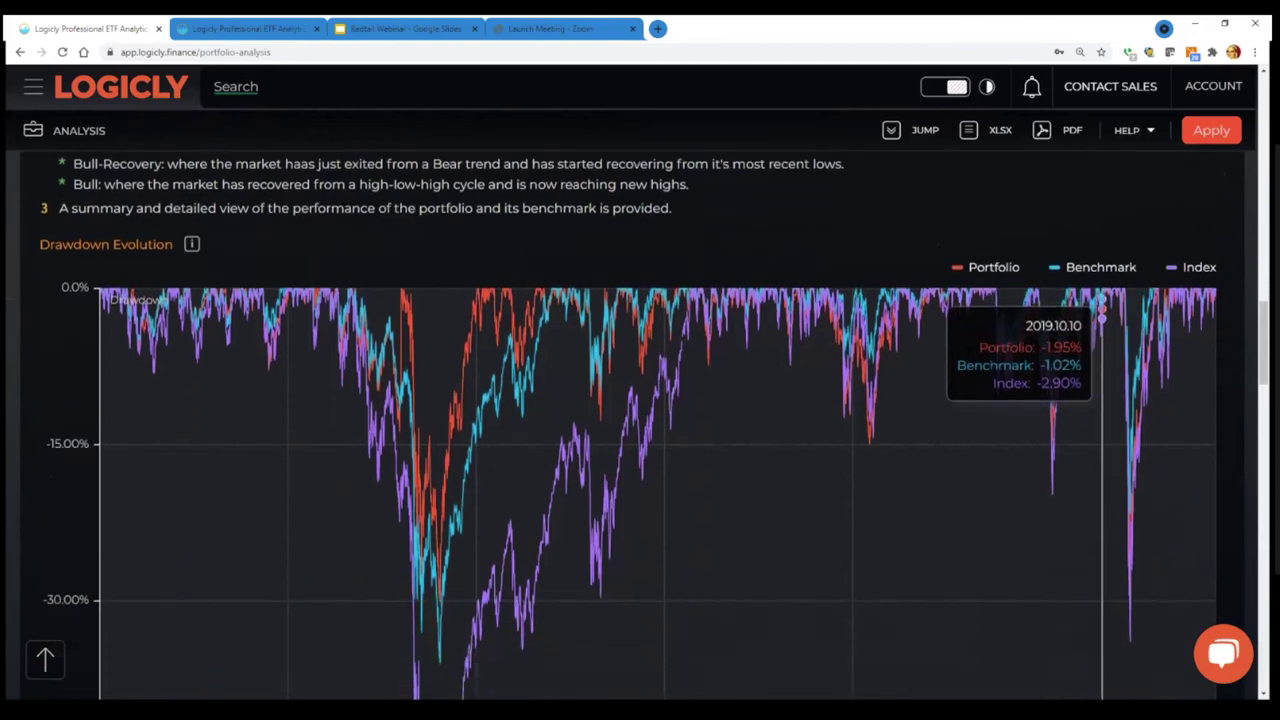
scroll(654, 426, down, 1)
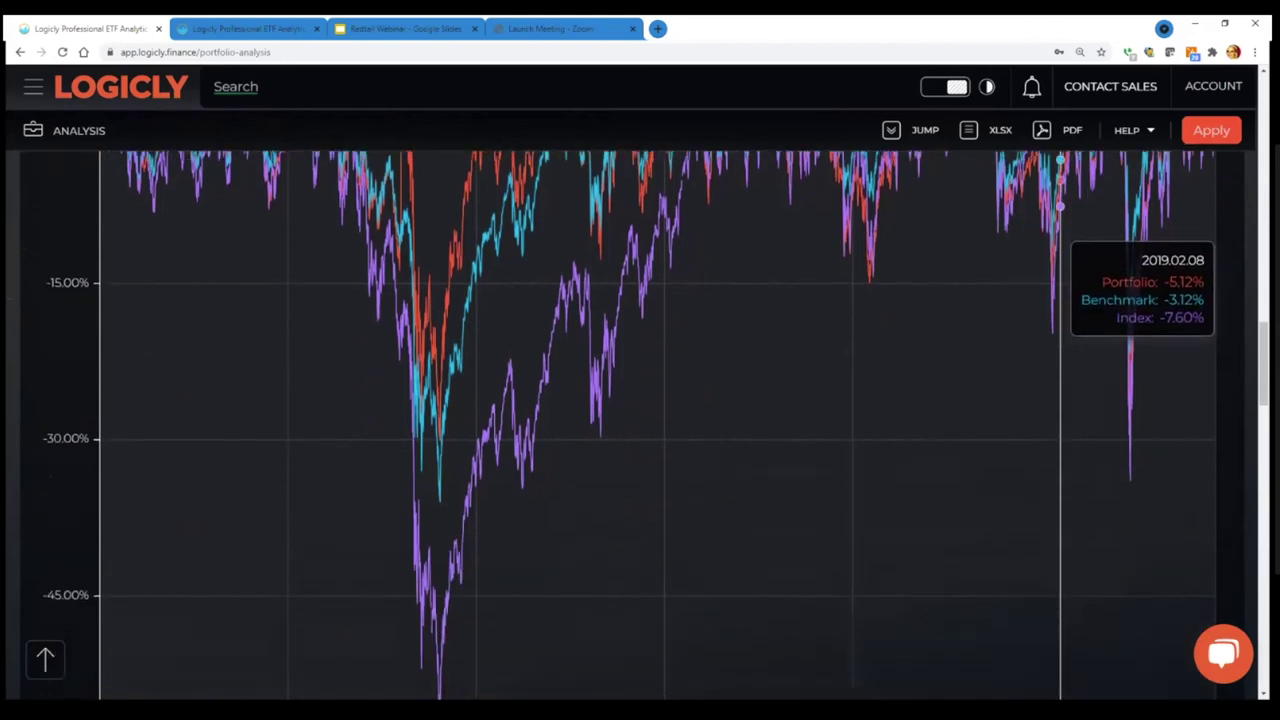
scroll(654, 426, down, 1)
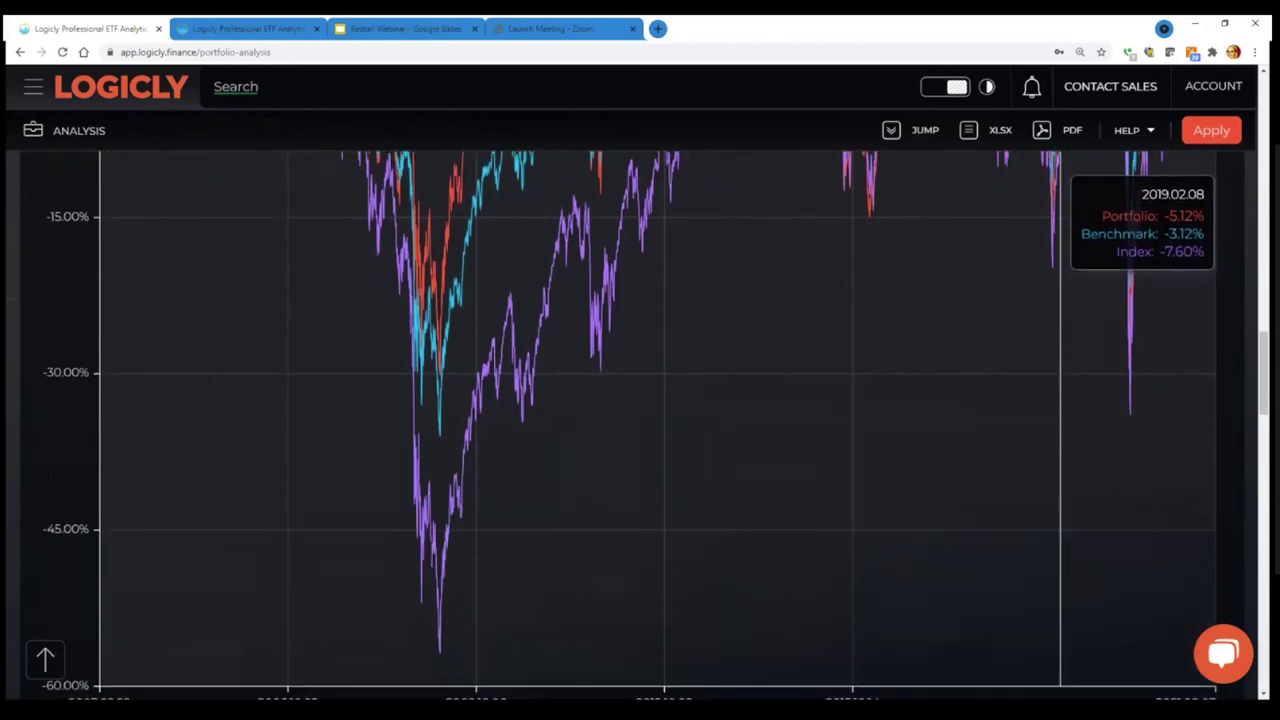
scroll(654, 426, down, 1)
scroll(654, 426, up, 1)
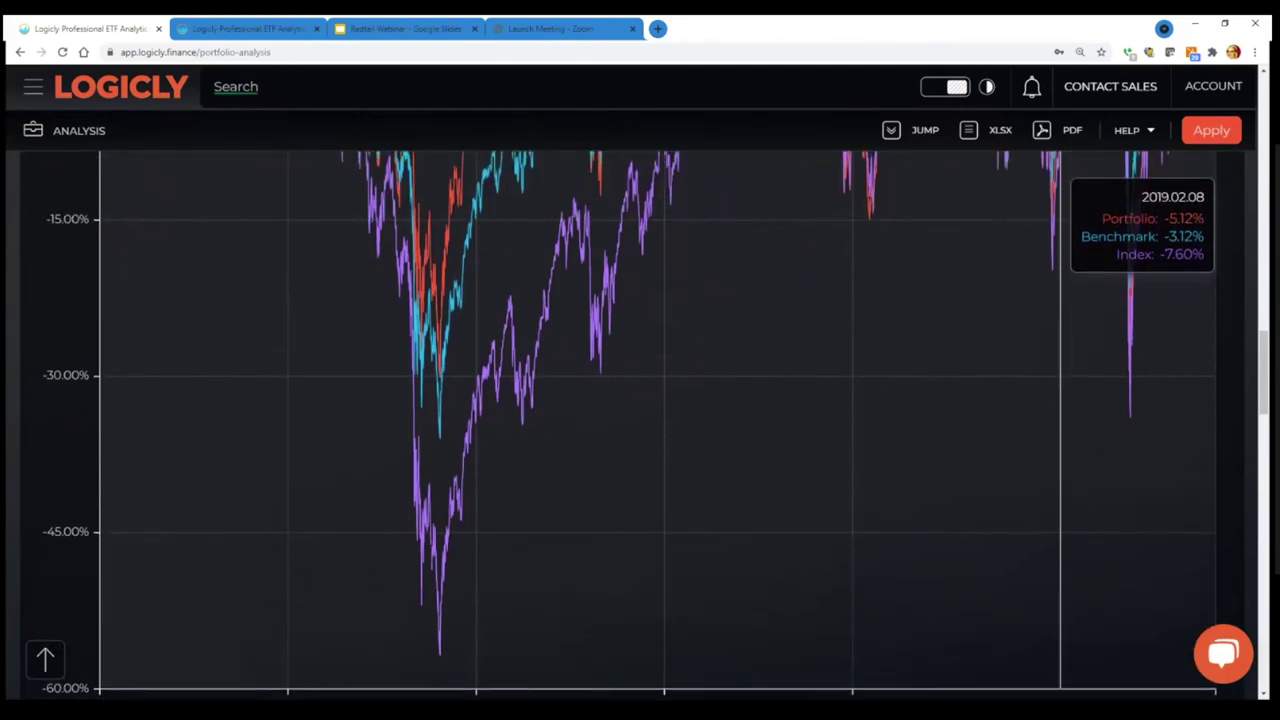
scroll(654, 426, up, 1)
scroll(654, 426, up, 1)
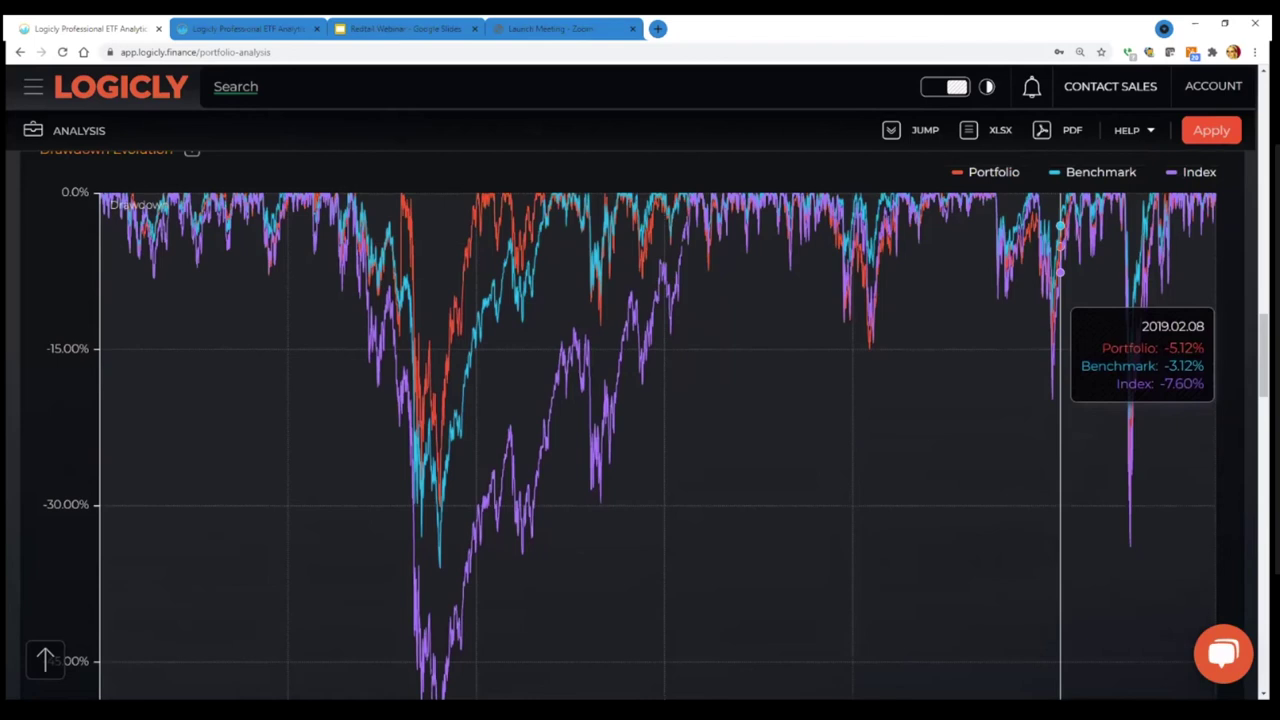
scroll(654, 426, up, 1)
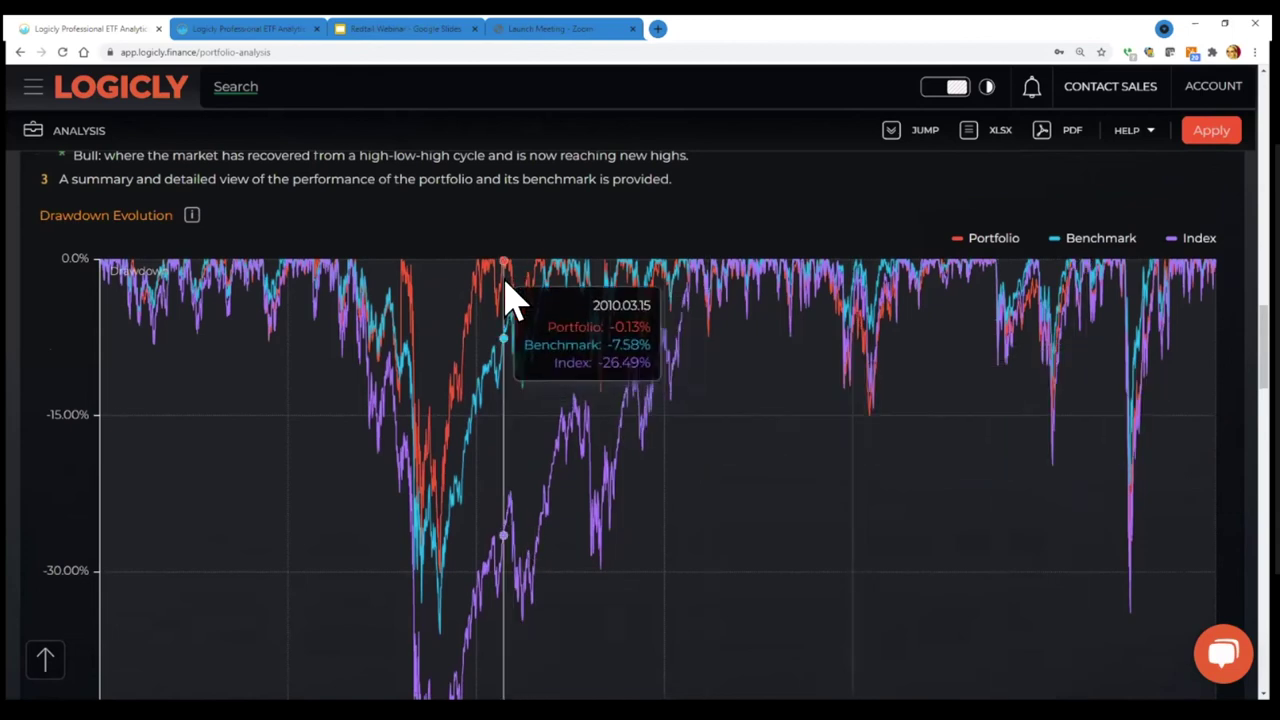
Bring the Risk Overview bar chart into view, showing 1.3% VaR 5% against the benchmark's 1.0%
scroll(506, 285, down, 1)
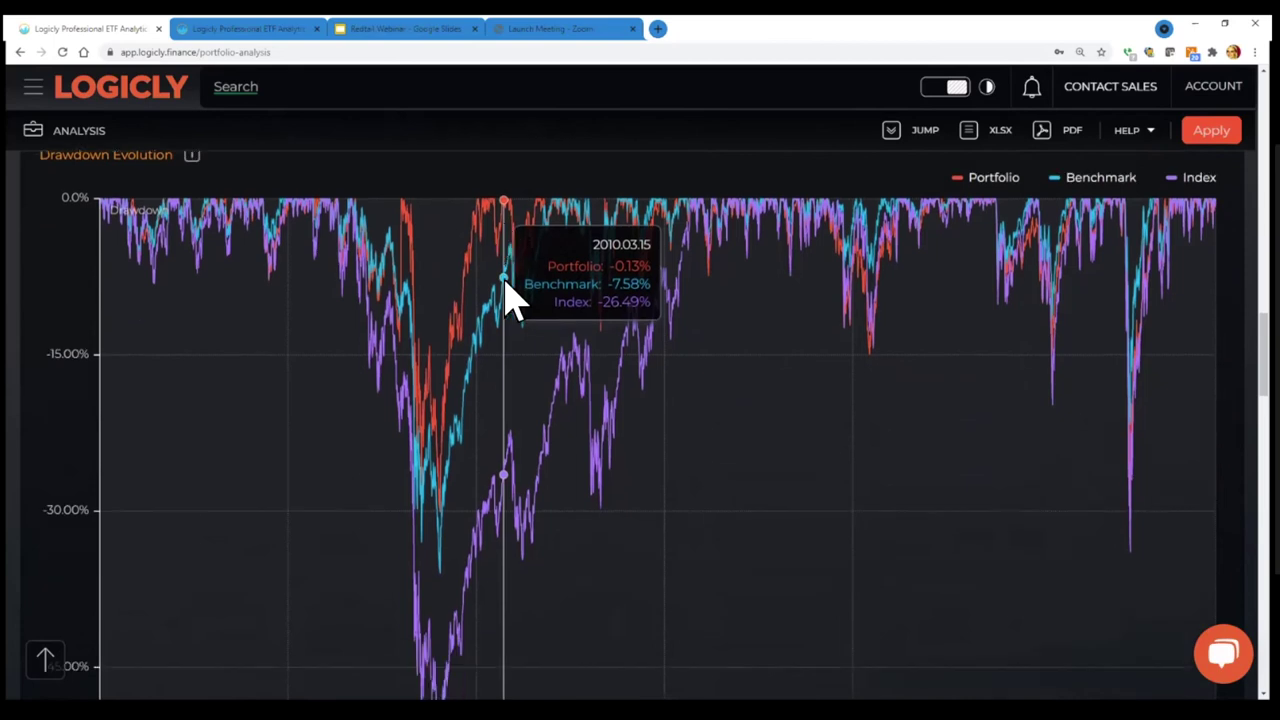
scroll(506, 285, down, 1)
scroll(510, 298, down, 1)
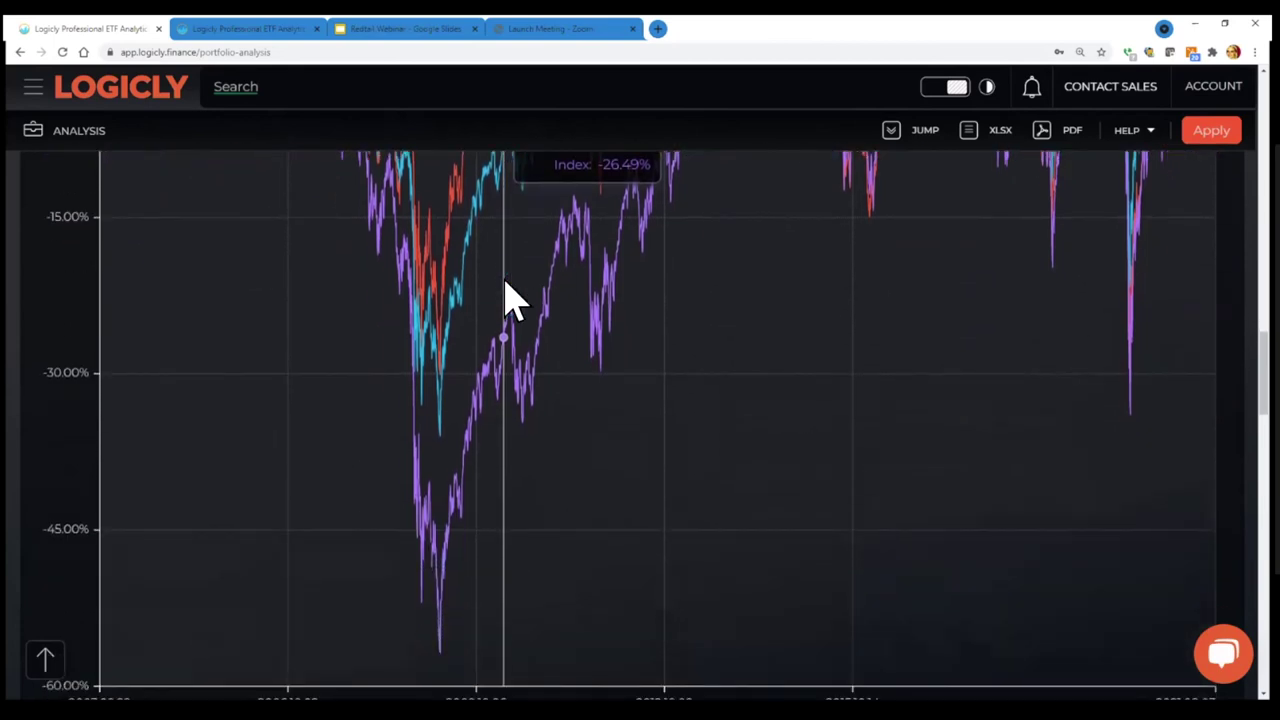
scroll(509, 298, down, 1)
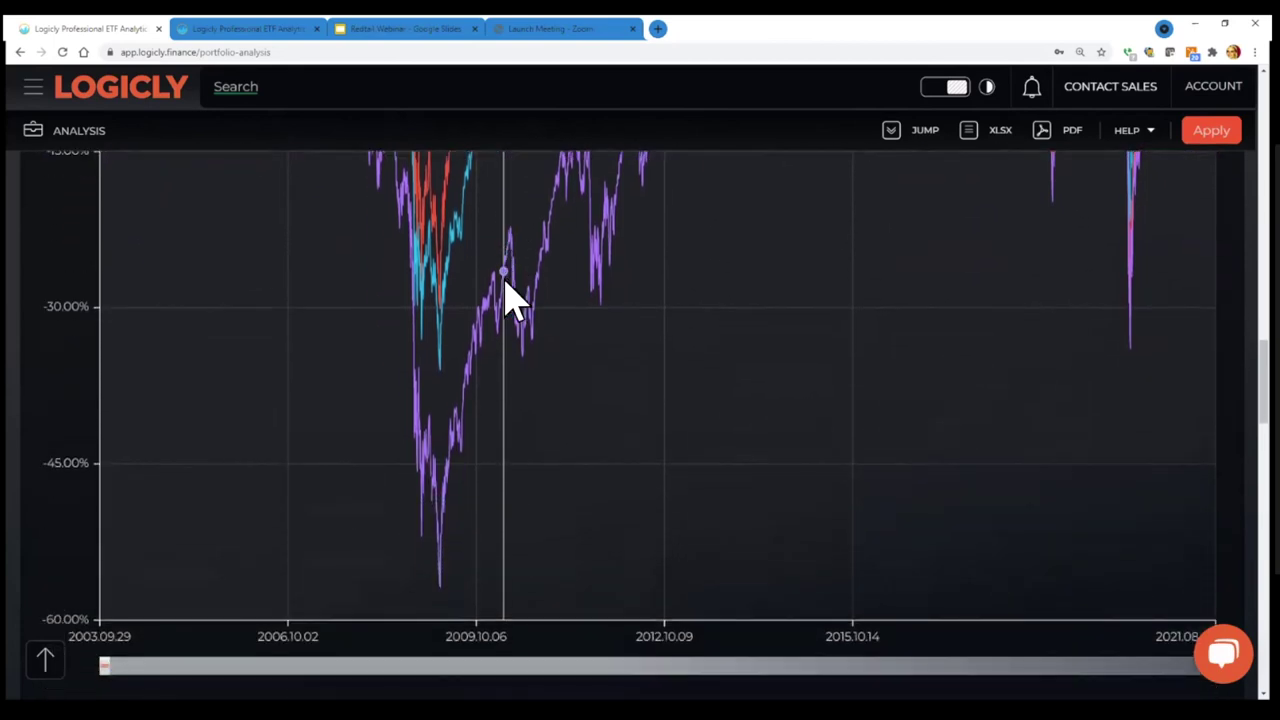
scroll(510, 296, up, 1)
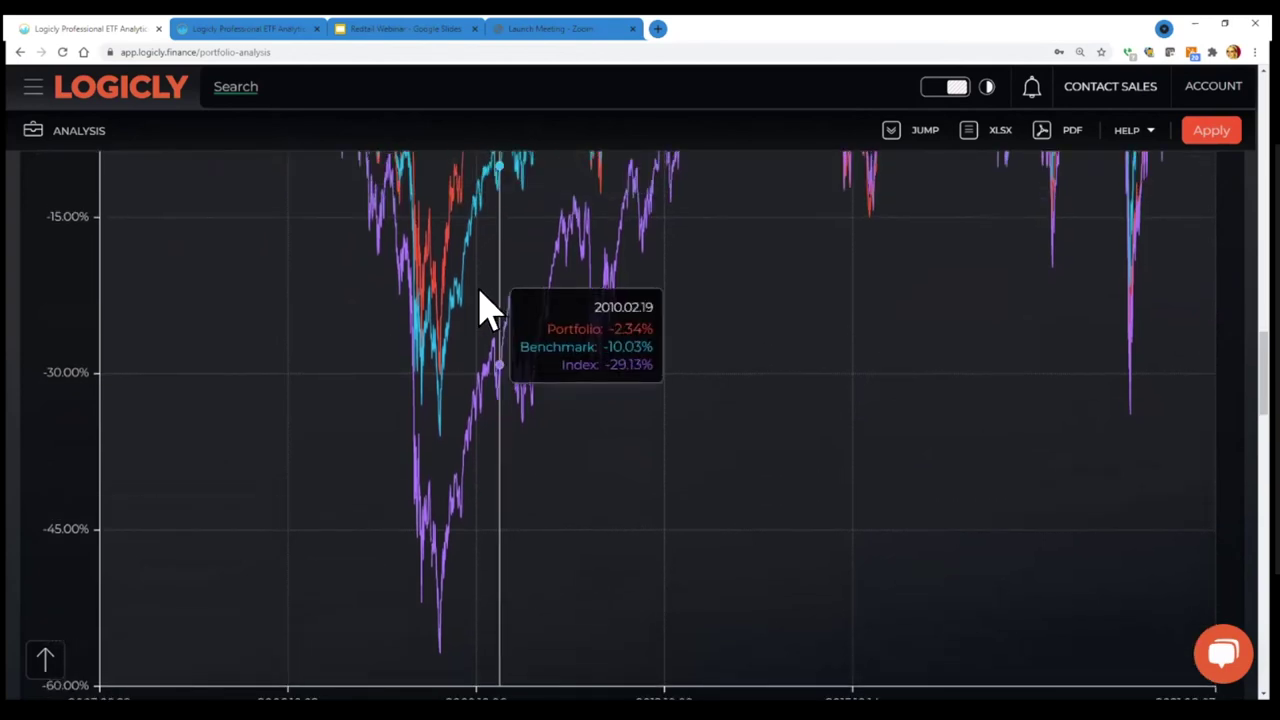
scroll(447, 283, up, 1)
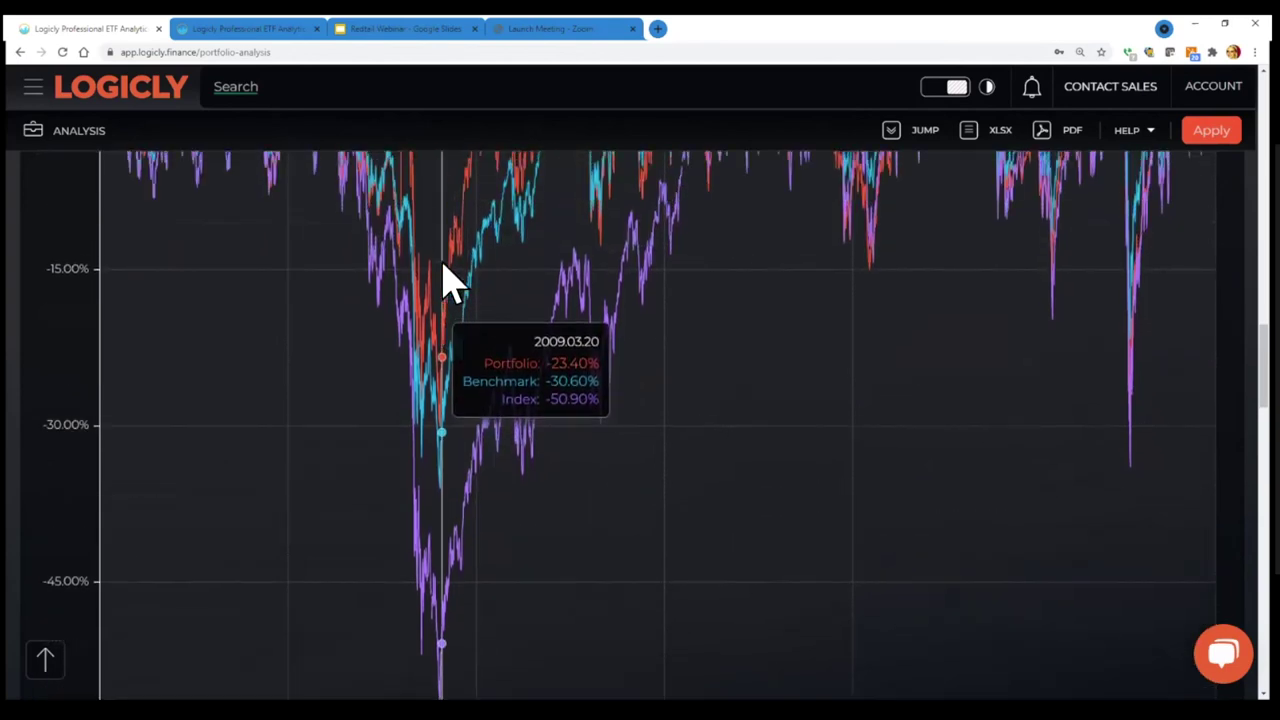
scroll(447, 283, up, 1)
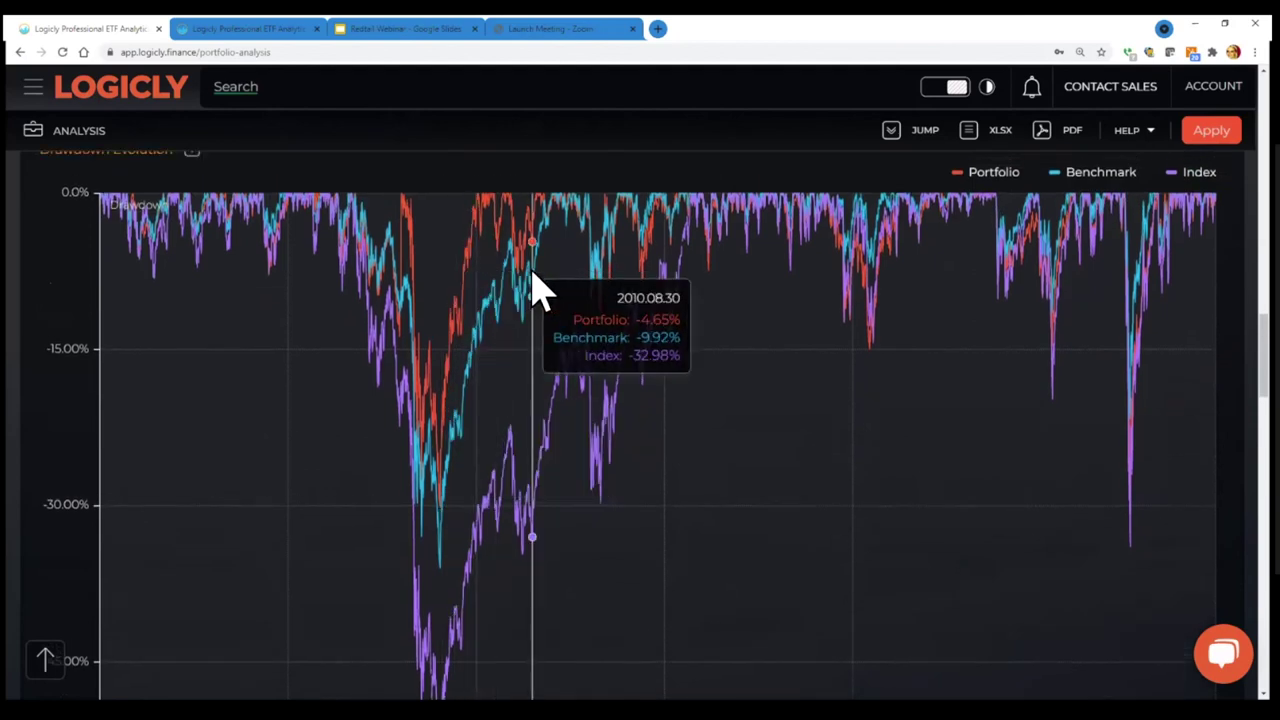
scroll(535, 290, up, 4)
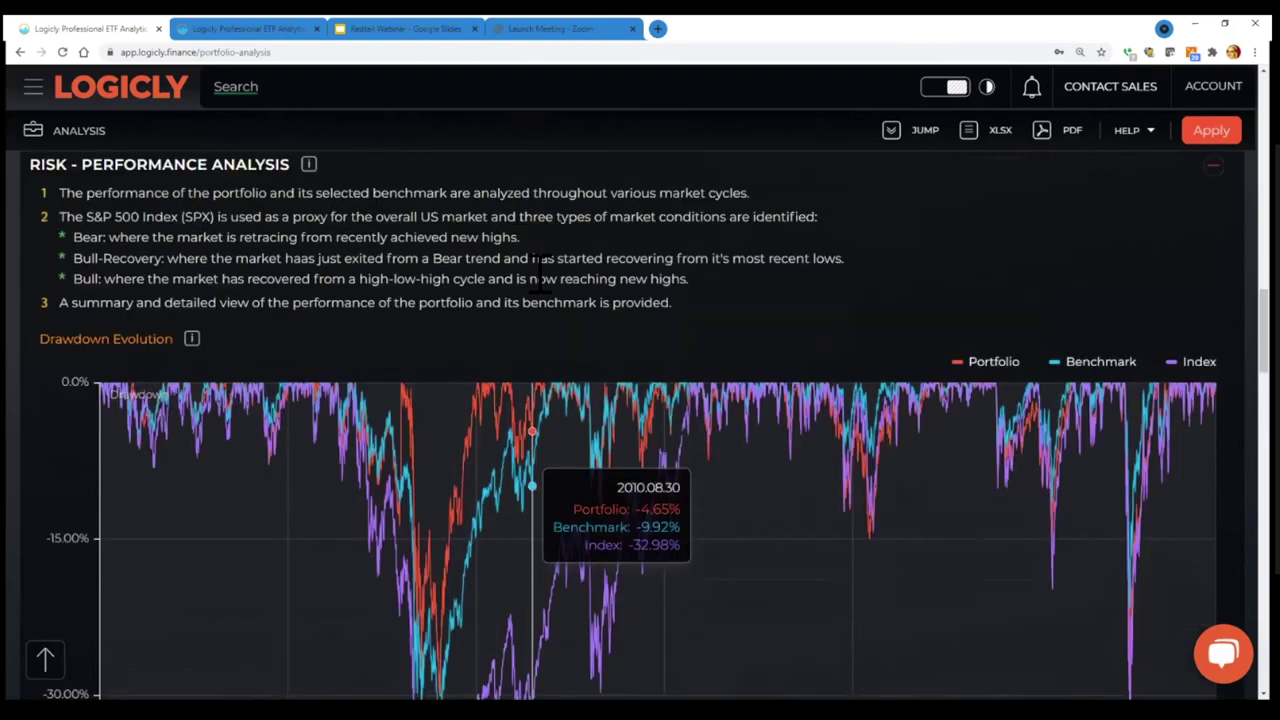
scroll(540, 280, up, 5)
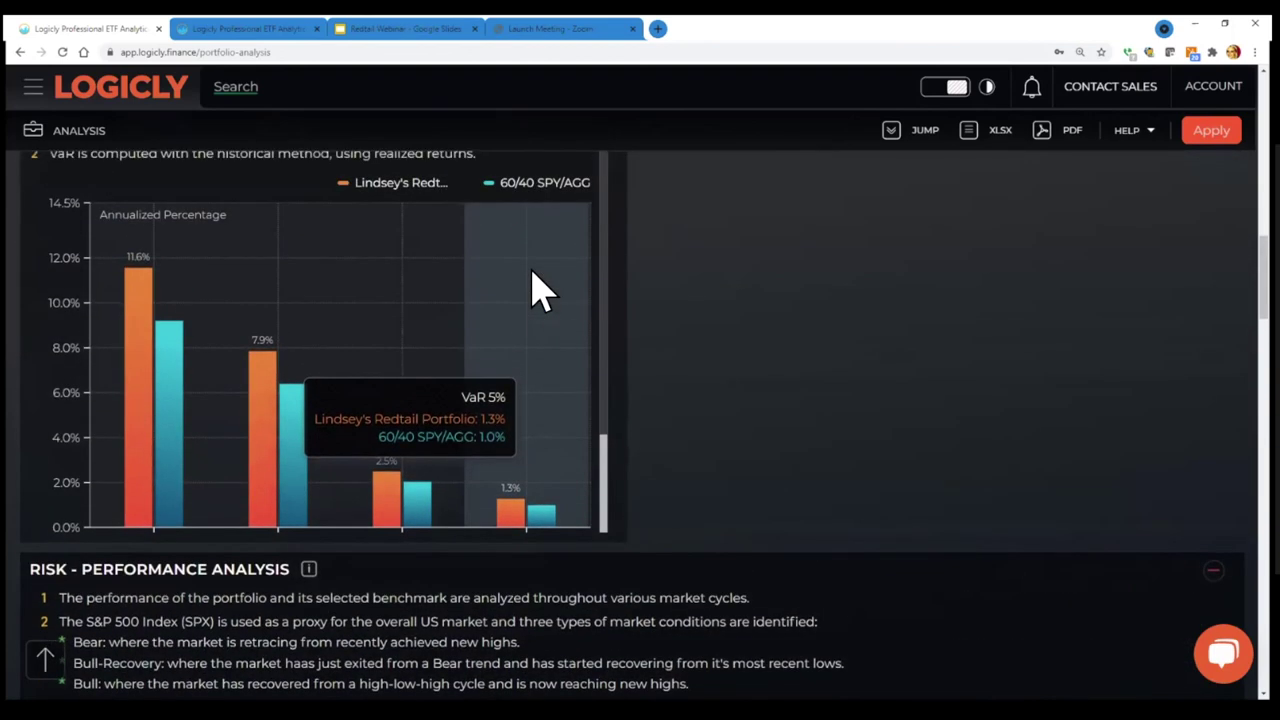
Review the risk Summary and Bull Markets tables: 11.6% volatility and -6.3% one-year drawdown
scroll(586, 320, down, 7)
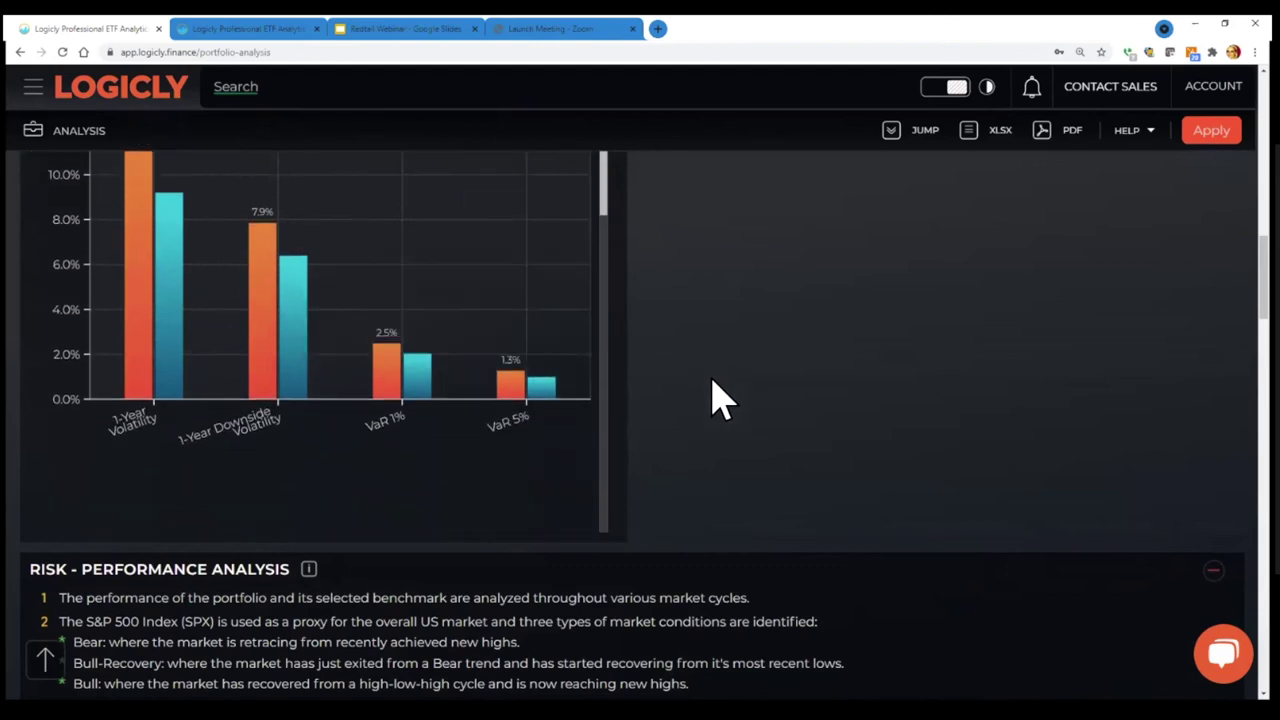
scroll(710, 400, down, 10)
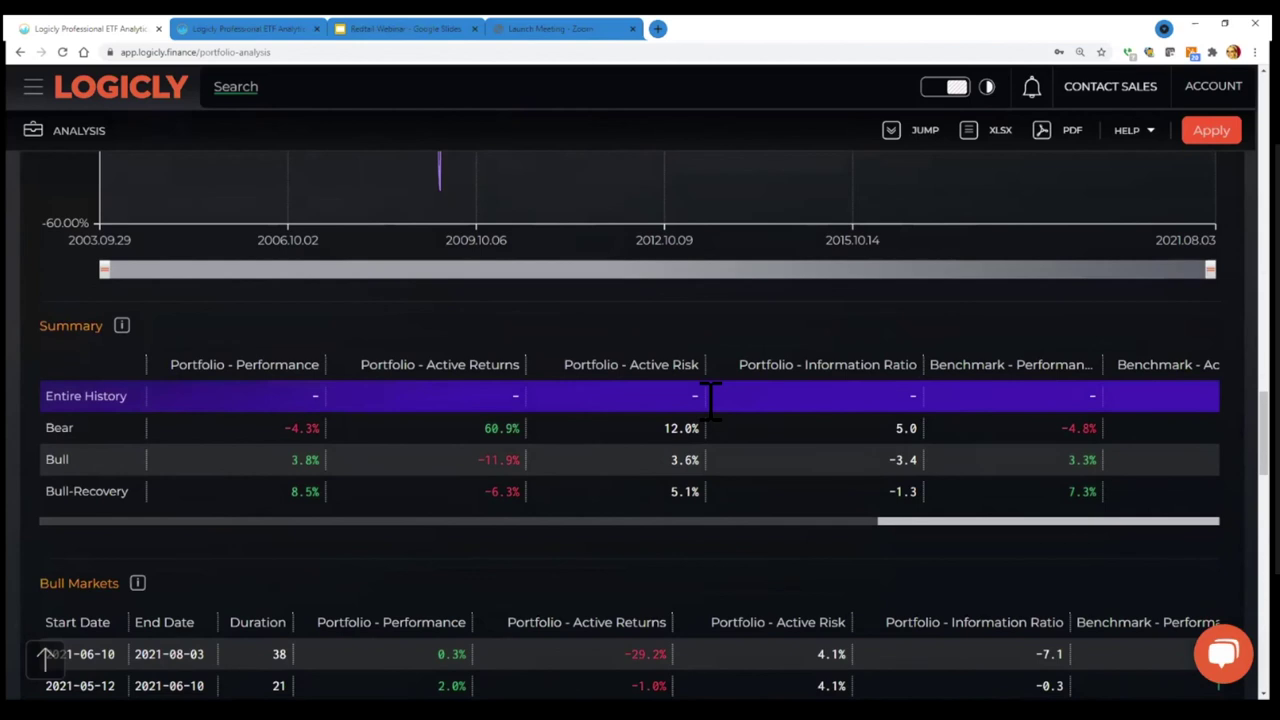
scroll(710, 400, down, 2)
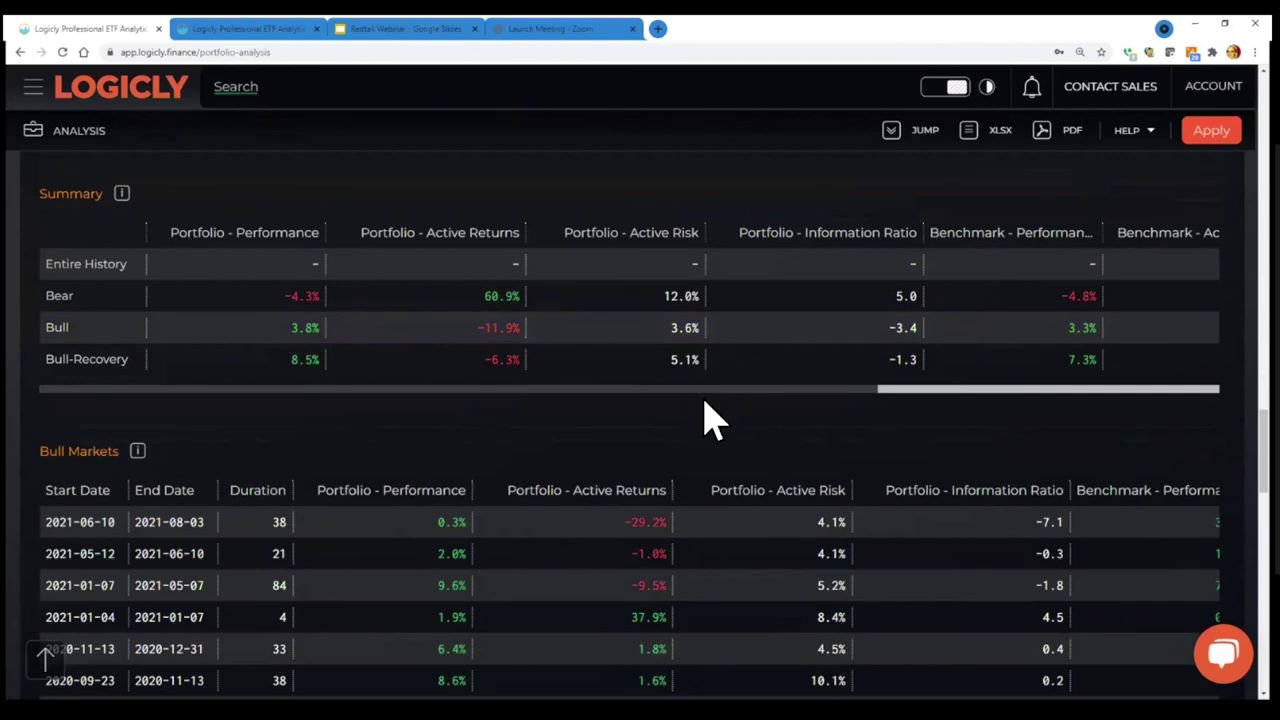
scroll(710, 420, up, 1)
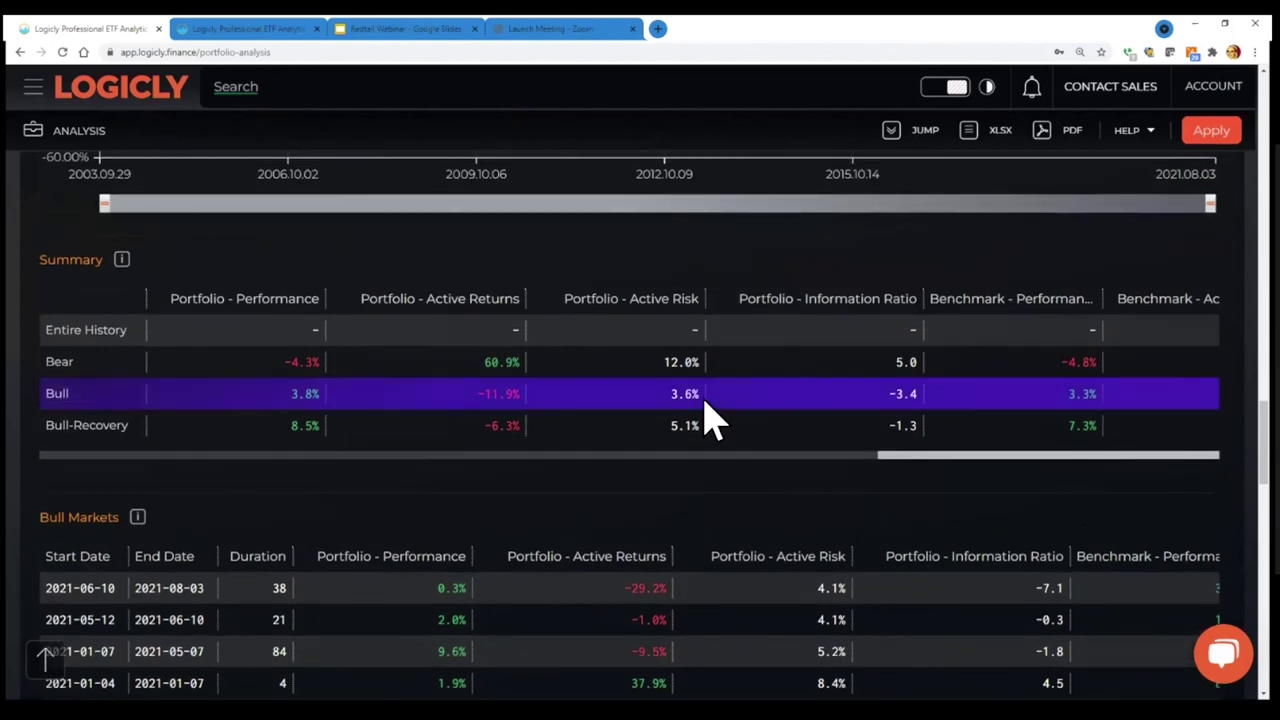
scroll(710, 410, down, 2)
scroll(709, 403, down, 2)
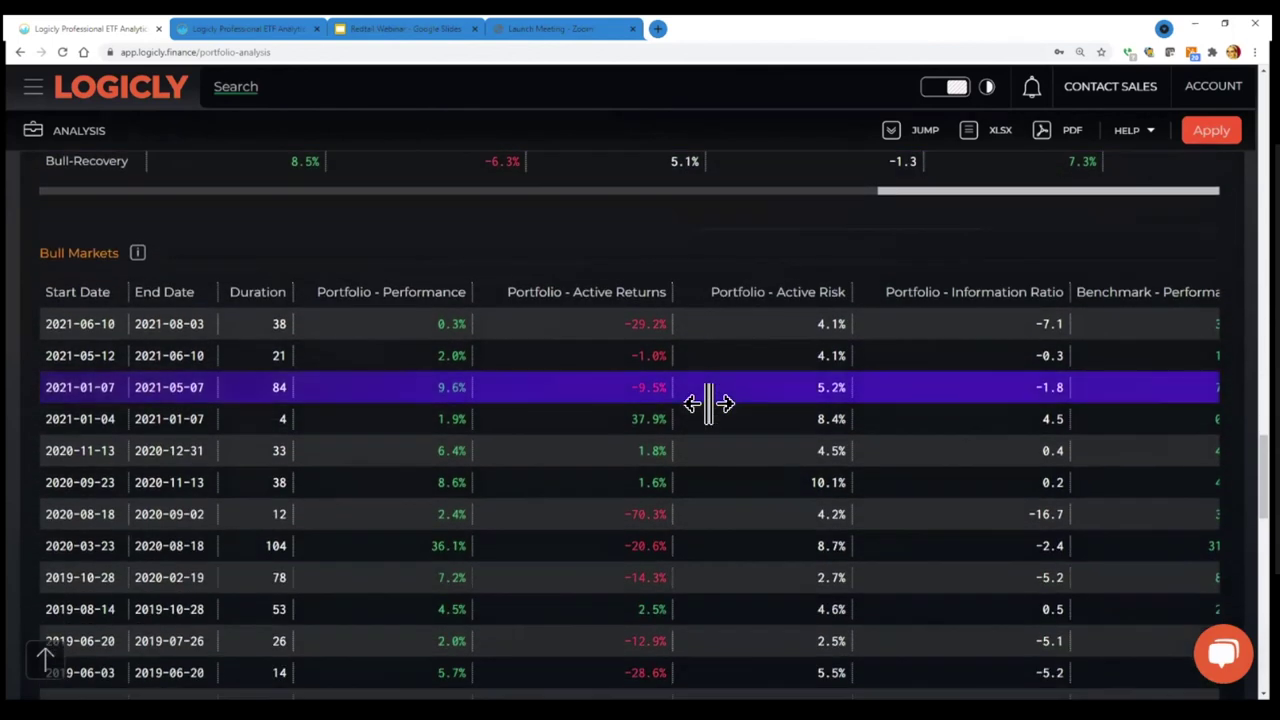
scroll(706, 403, up, 3)
scroll(710, 405, up, 8)
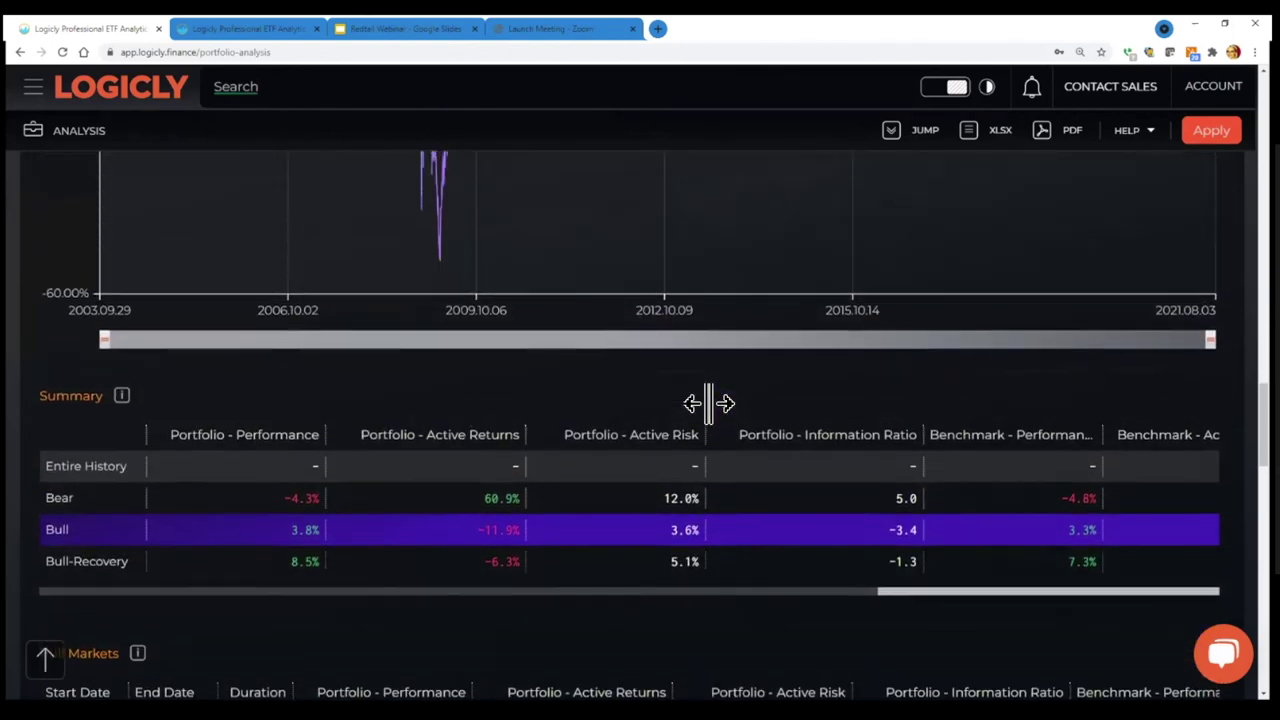
scroll(709, 403, up, 7)
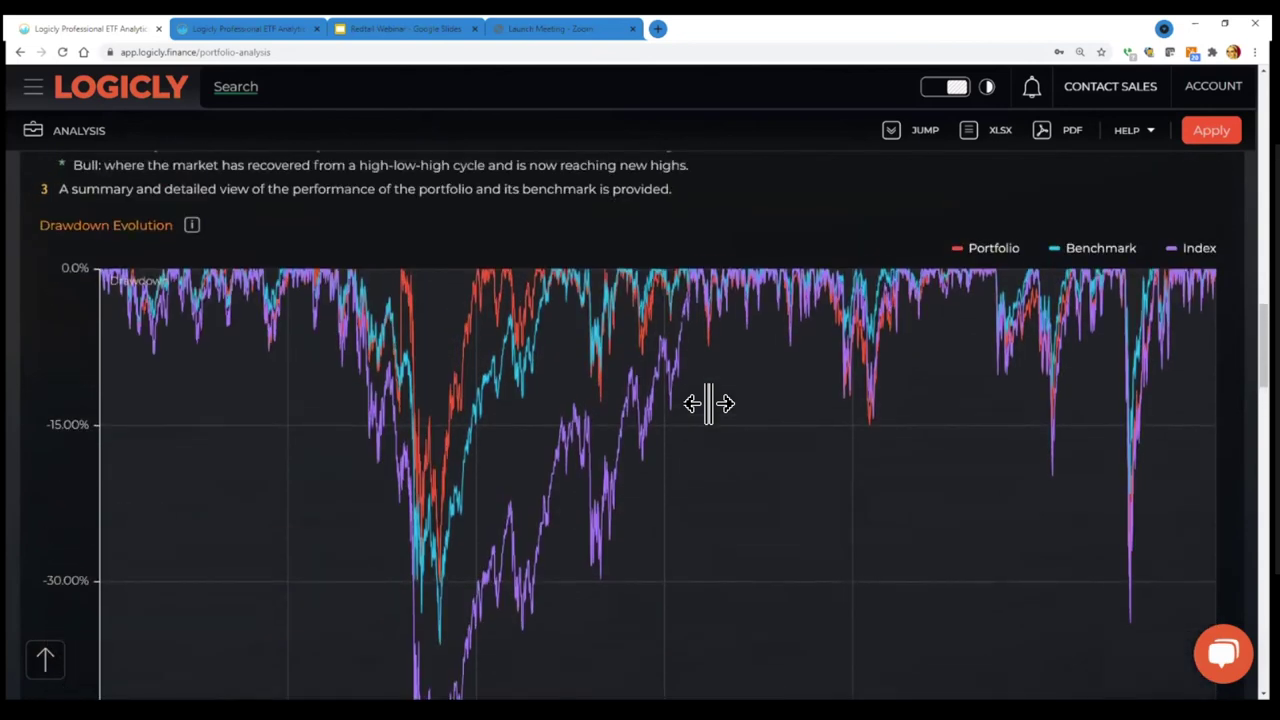
scroll(708, 402, up, 9)
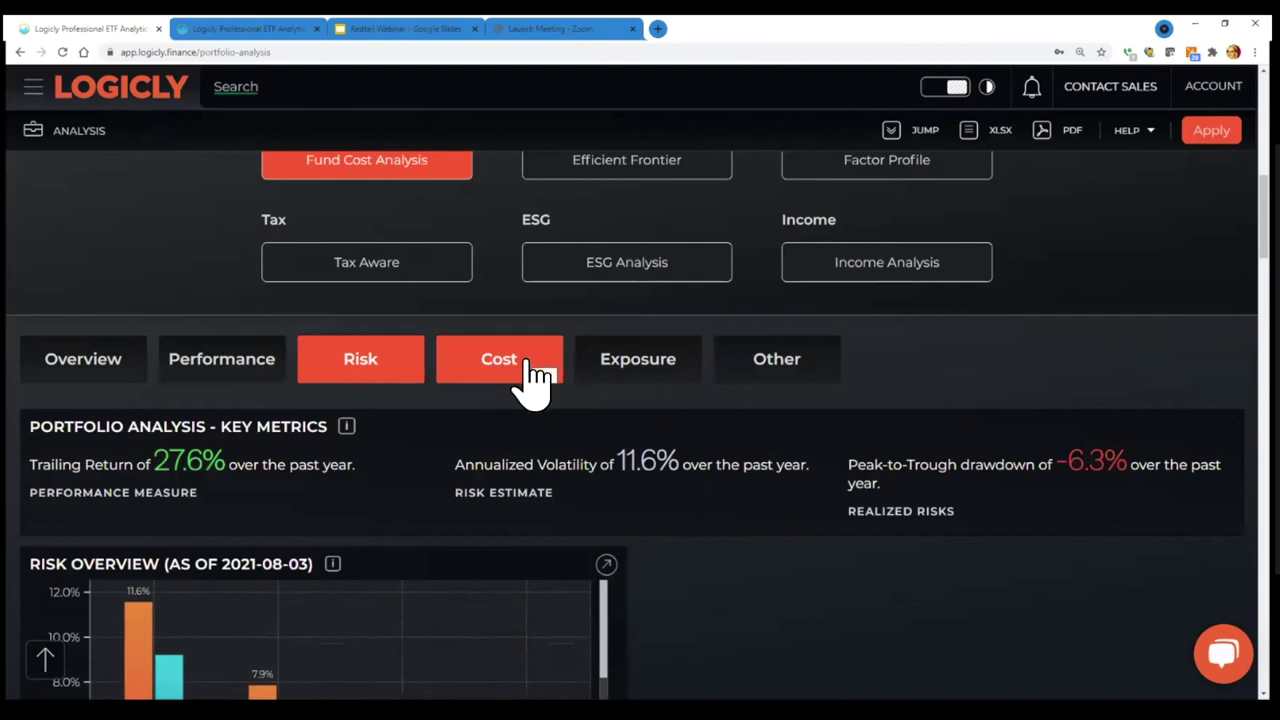
Review the Cost figures (0.287% expense ratio, $286.90 yearly cost), then return to Logicly home
click(535, 378)
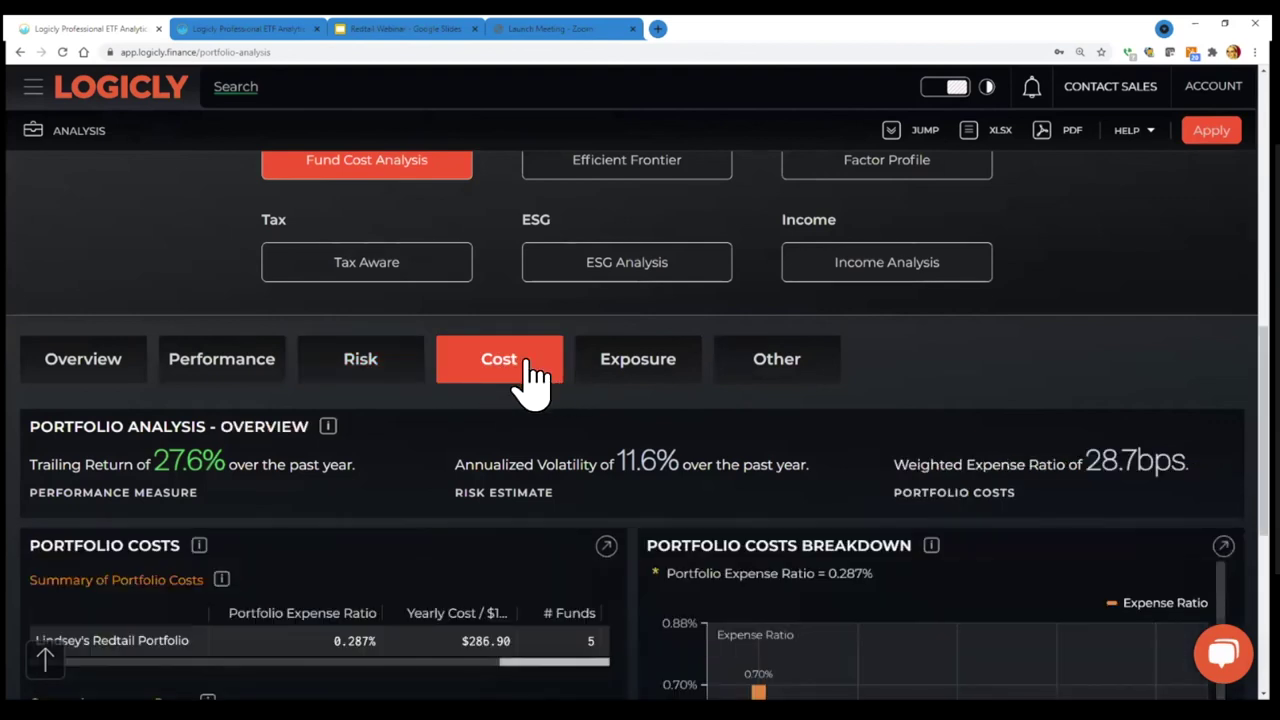
scroll(535, 378, down, 2)
scroll(530, 372, down, 3)
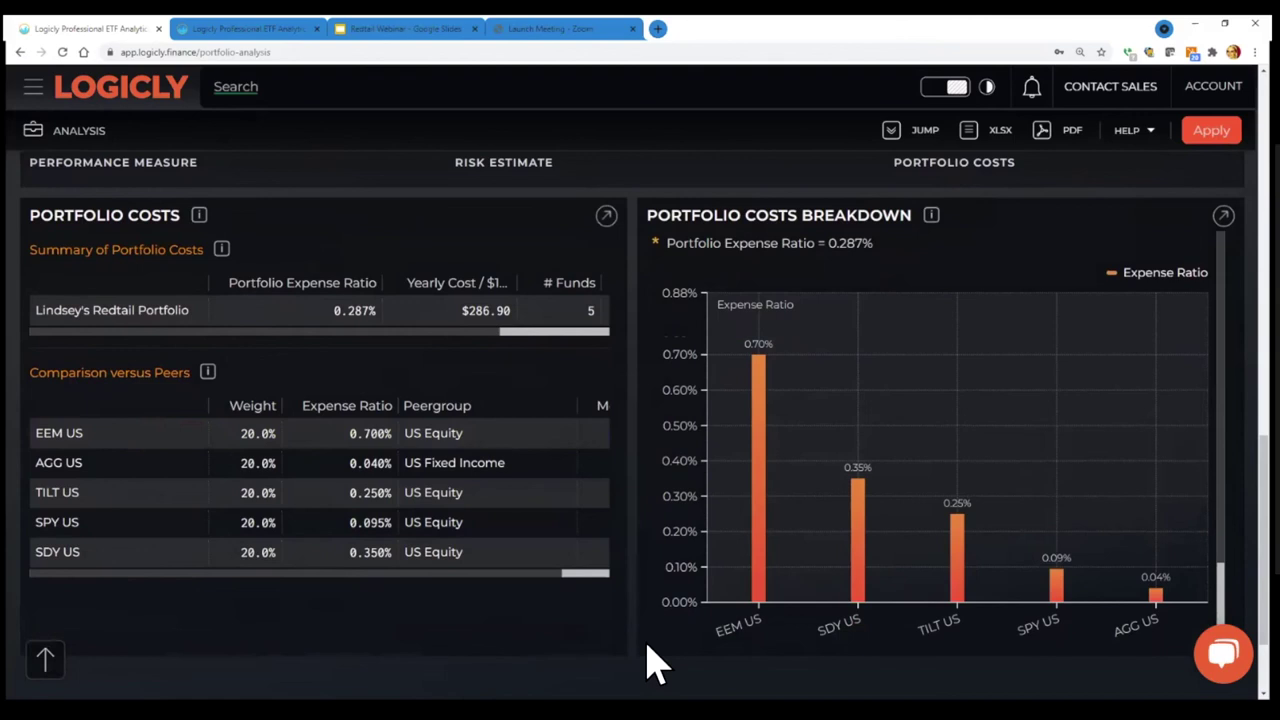
click(176, 85)
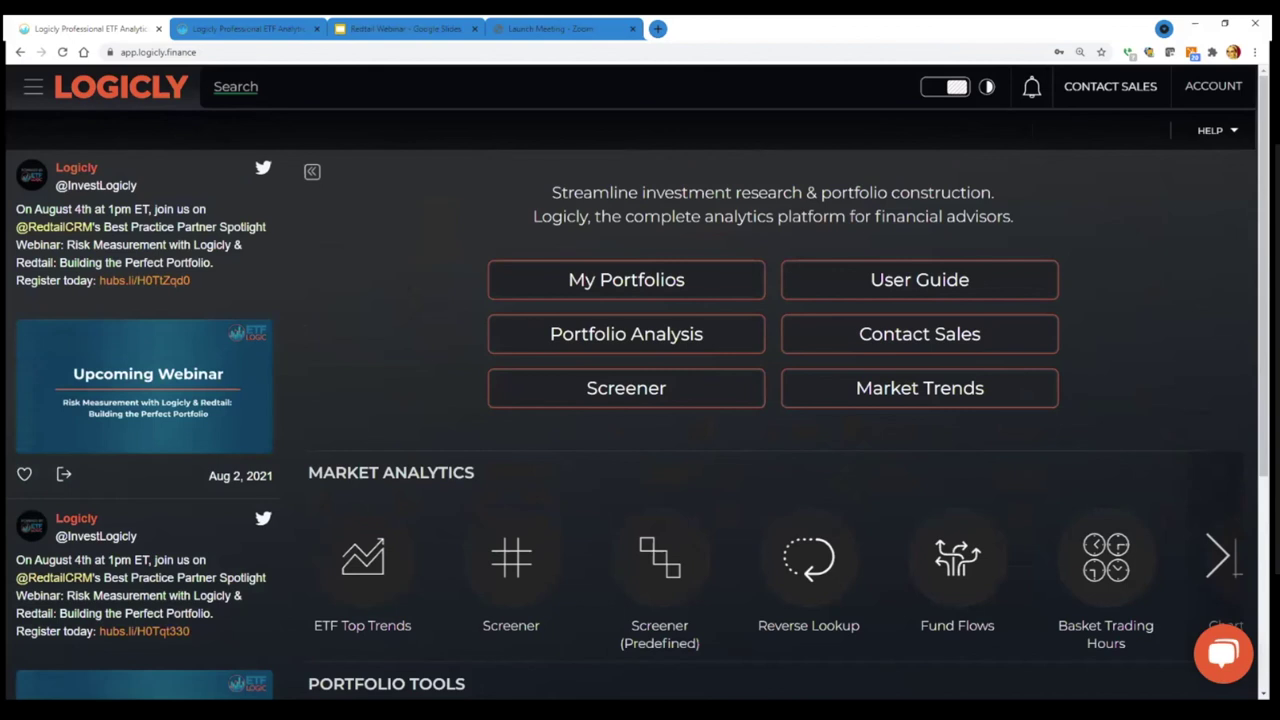
click(432, 30)
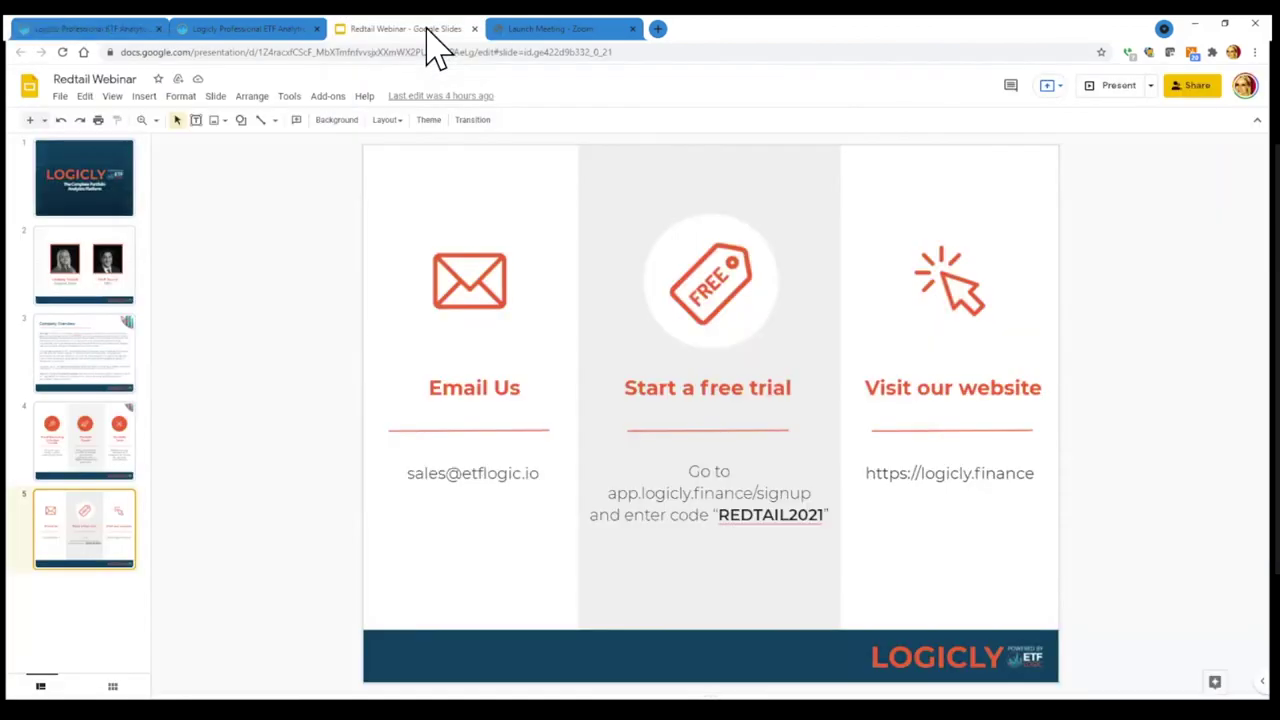